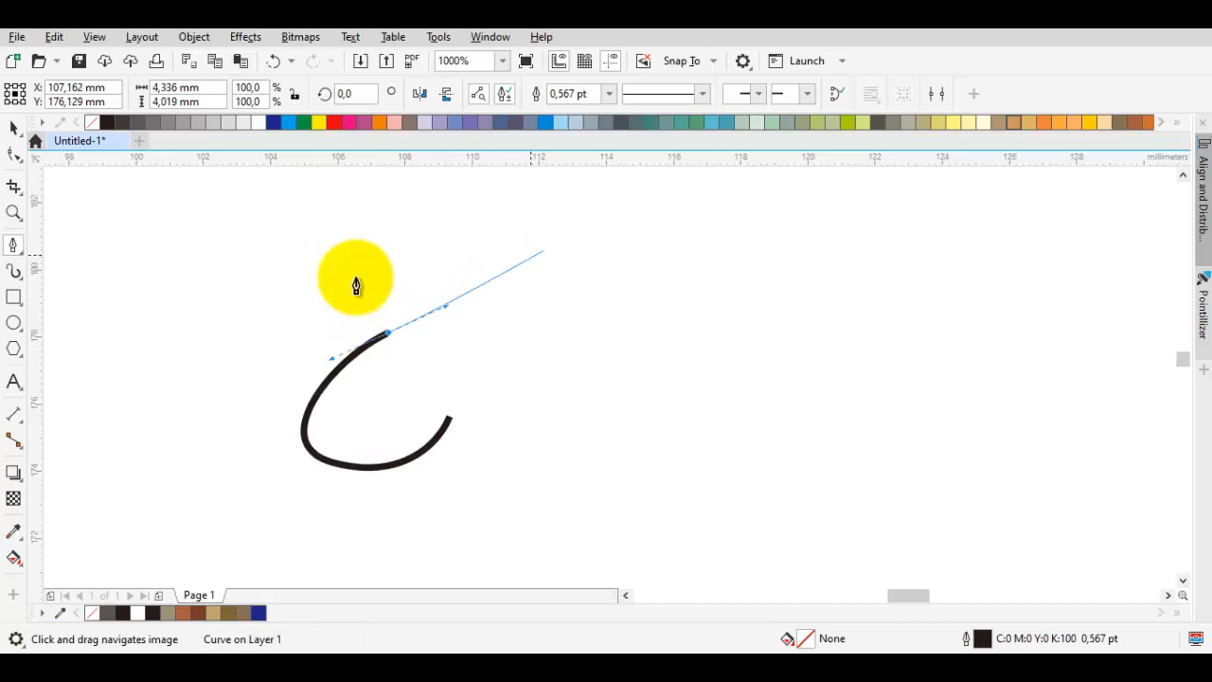
# Undo the last segment and finish the head outline as a closed curve about 8.2 mm wide and 7.2 mm tall
pyautogui.hotkey('ctrl', 'z')
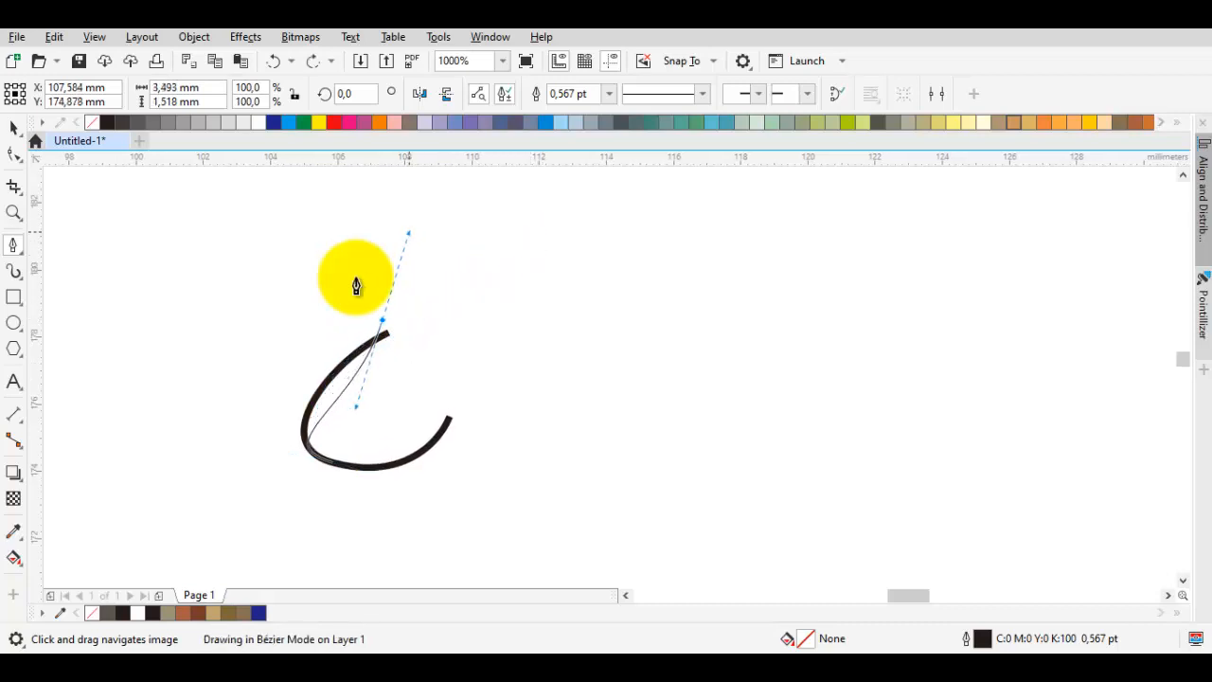
pyautogui.moveTo(570, 261); pyautogui.dragTo(623, 333)
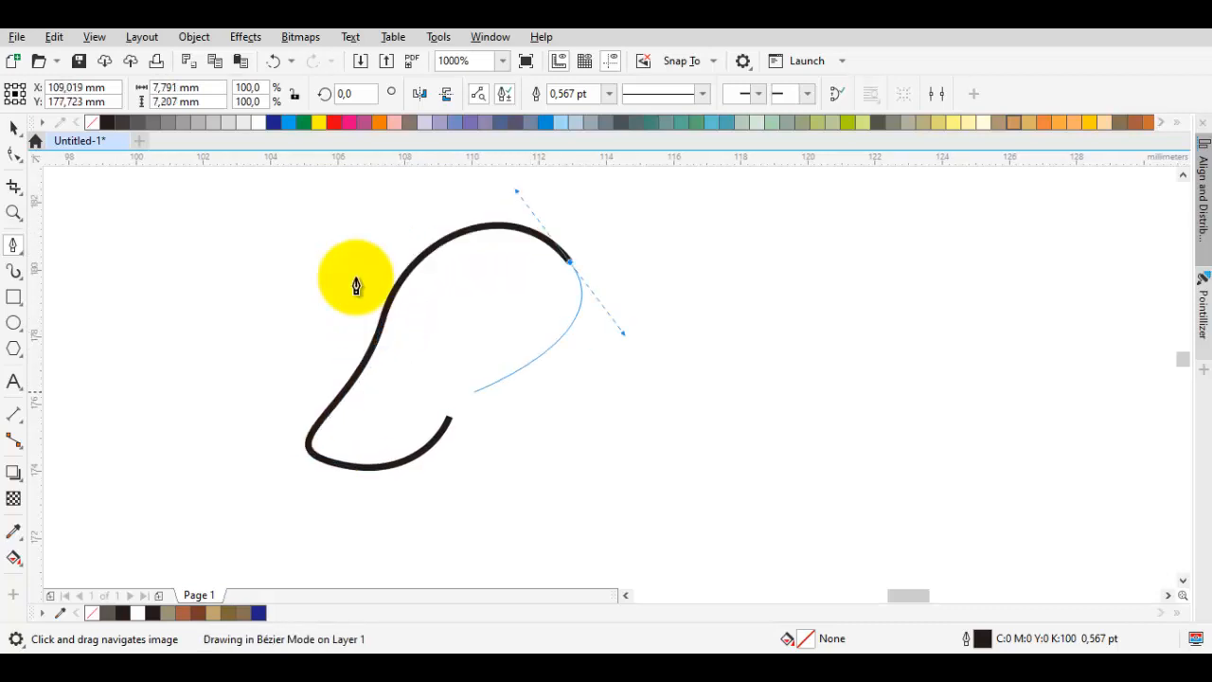
pyautogui.moveTo(449, 417); pyautogui.dragTo(438, 445)
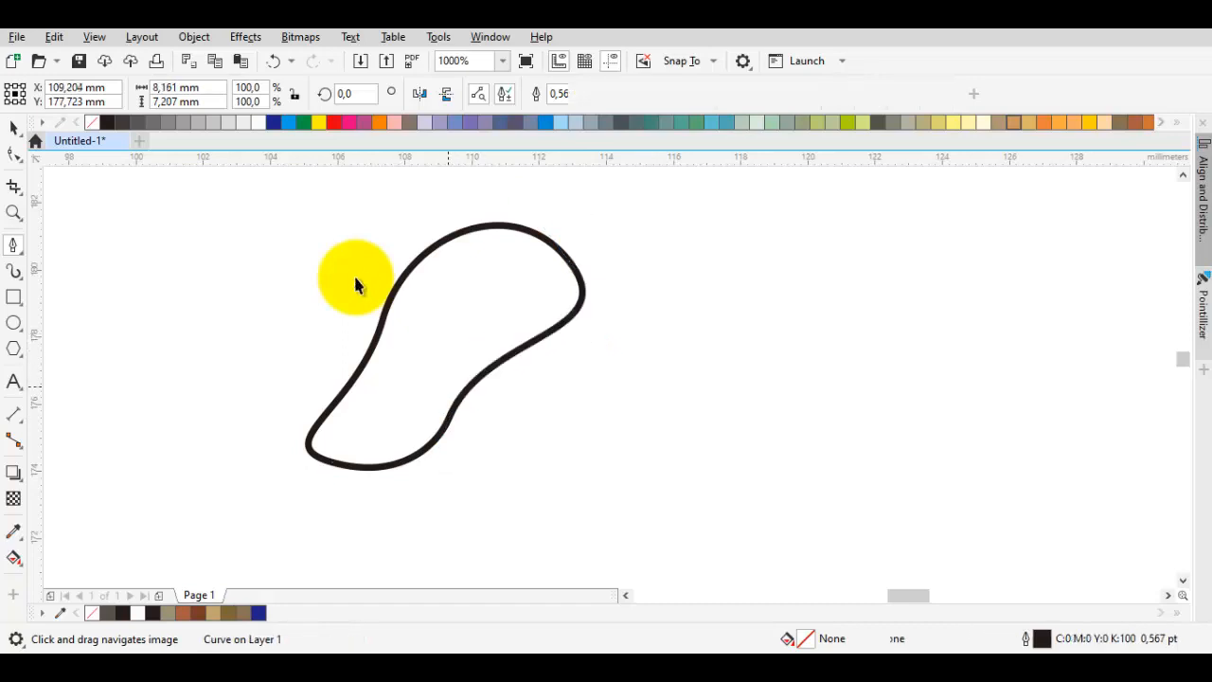
# Refine the head outline by shifting the chin and snout nodes outward and adjusting their curve handles
pyautogui.press('F10')
pyautogui.moveTo(451, 415); pyautogui.dragTo(468, 422)
pyautogui.rightClick(470, 421)
pyautogui.click(528, 280)
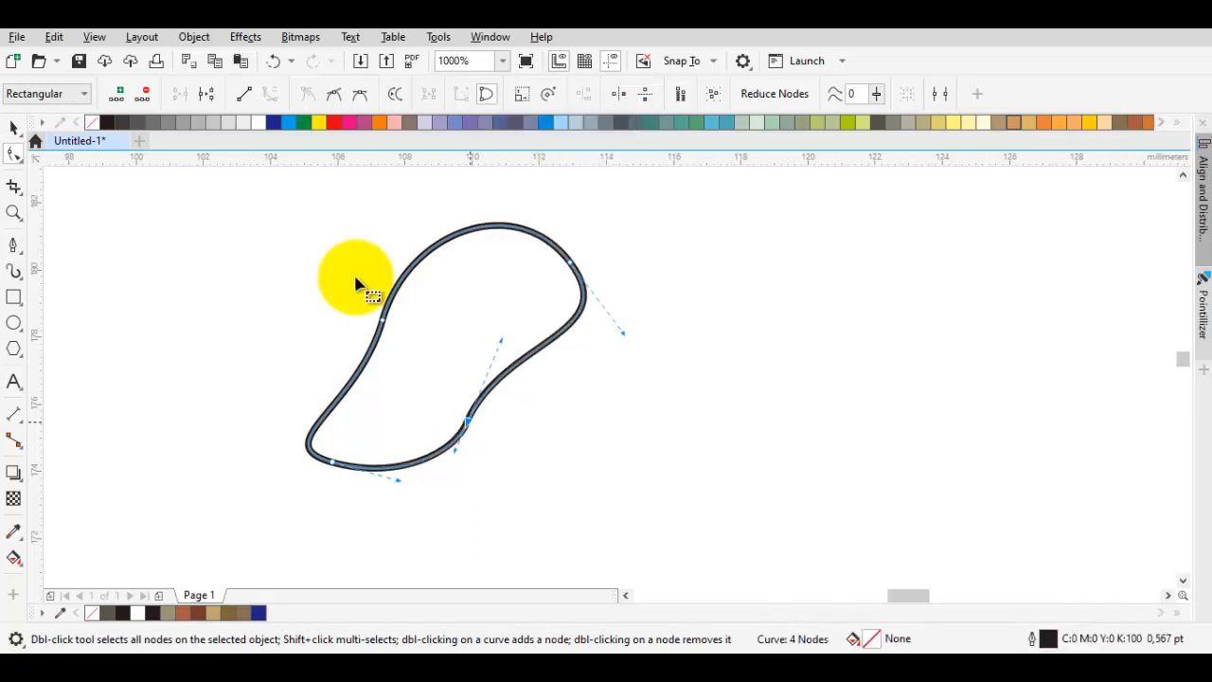
pyautogui.moveTo(501, 339); pyautogui.dragTo(509, 340)
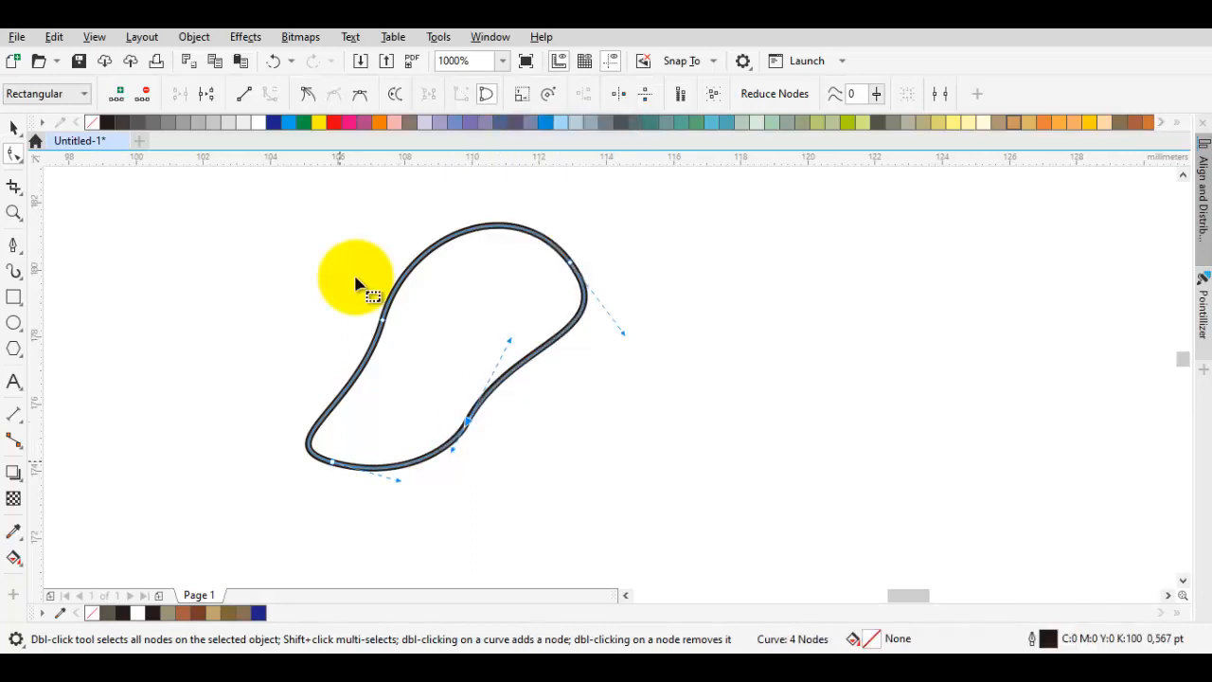
pyautogui.moveTo(332, 462); pyautogui.dragTo(320, 457)
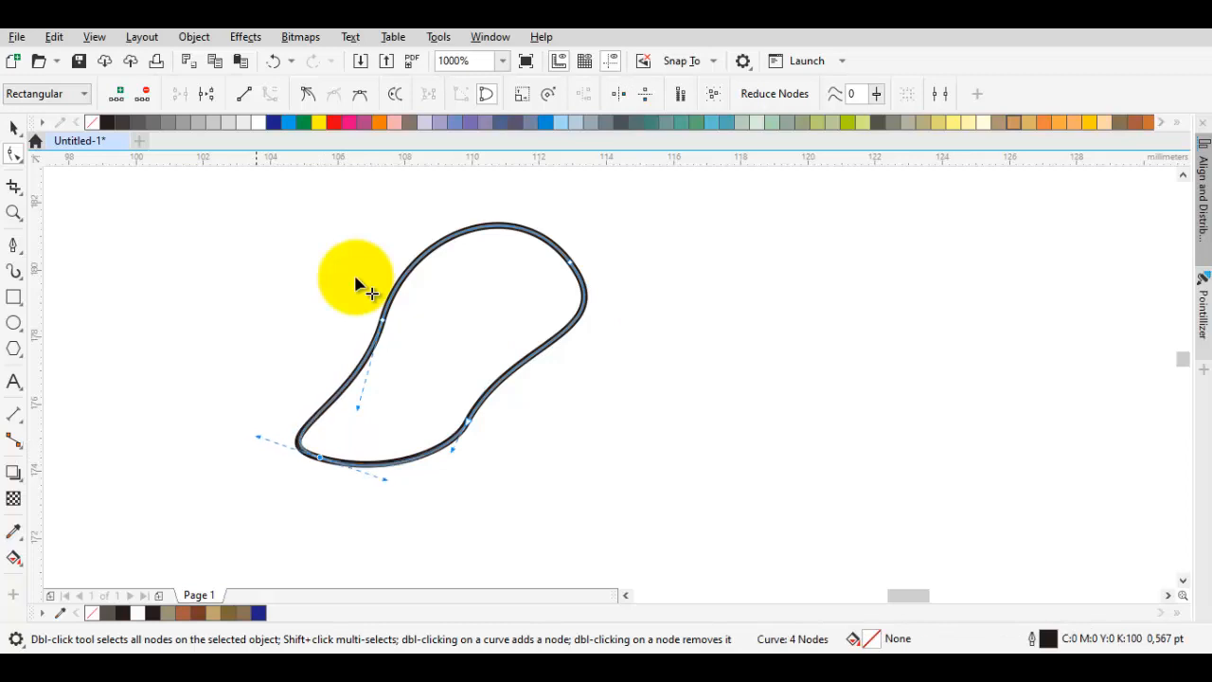
pyautogui.moveTo(257, 437); pyautogui.dragTo(265, 419)
pyautogui.moveTo(320, 458); pyautogui.dragTo(300, 450)
# Draw a closed, curved body outline about 21.6 mm wide and 8.8 mm tall with the Pen tool, overlapping the back of the head
pyautogui.press('h')
pyautogui.moveTo(512, 284); pyautogui.dragTo(378, 214)
pyautogui.press('p')
pyautogui.moveTo(541, 226); pyautogui.dragTo(427, 274)
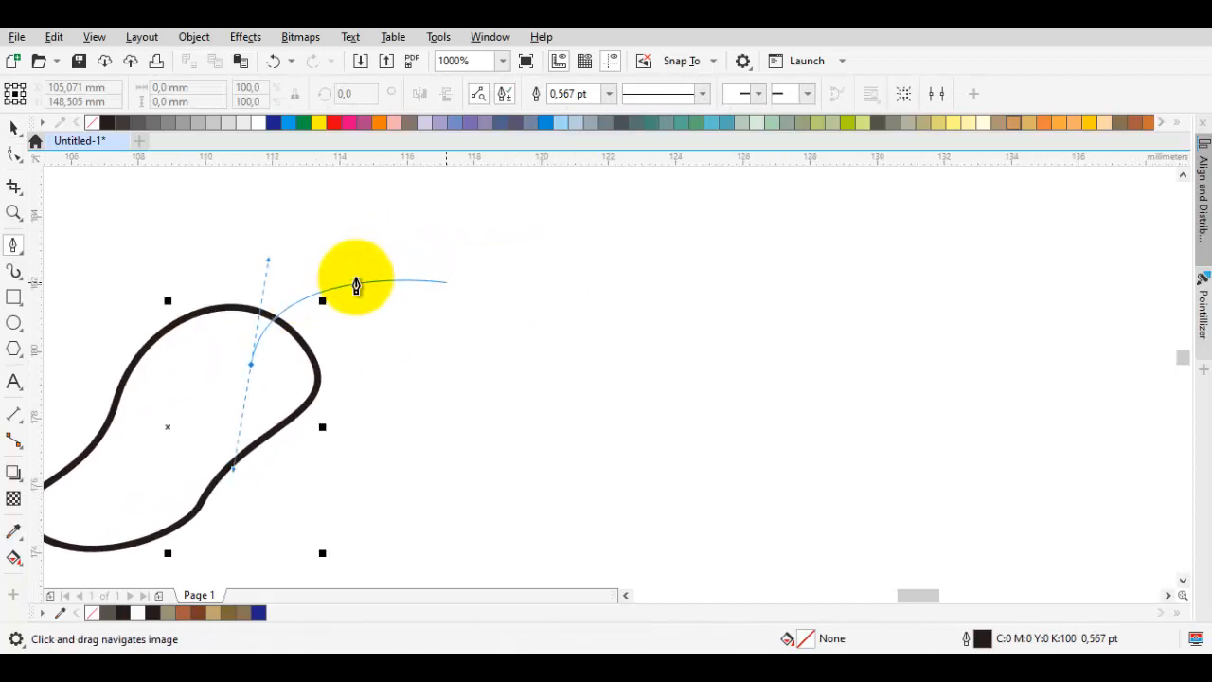
pyautogui.moveTo(502, 306); pyautogui.dragTo(581, 345)
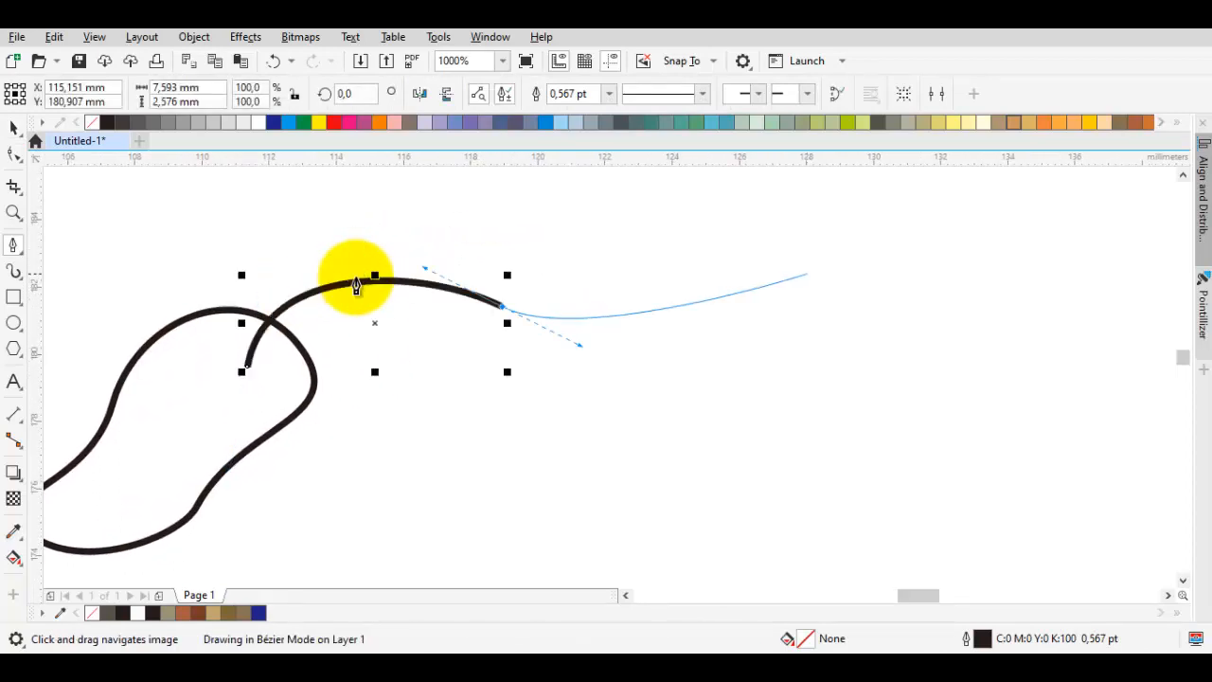
pyautogui.moveTo(847, 288); pyautogui.dragTo(904, 306)
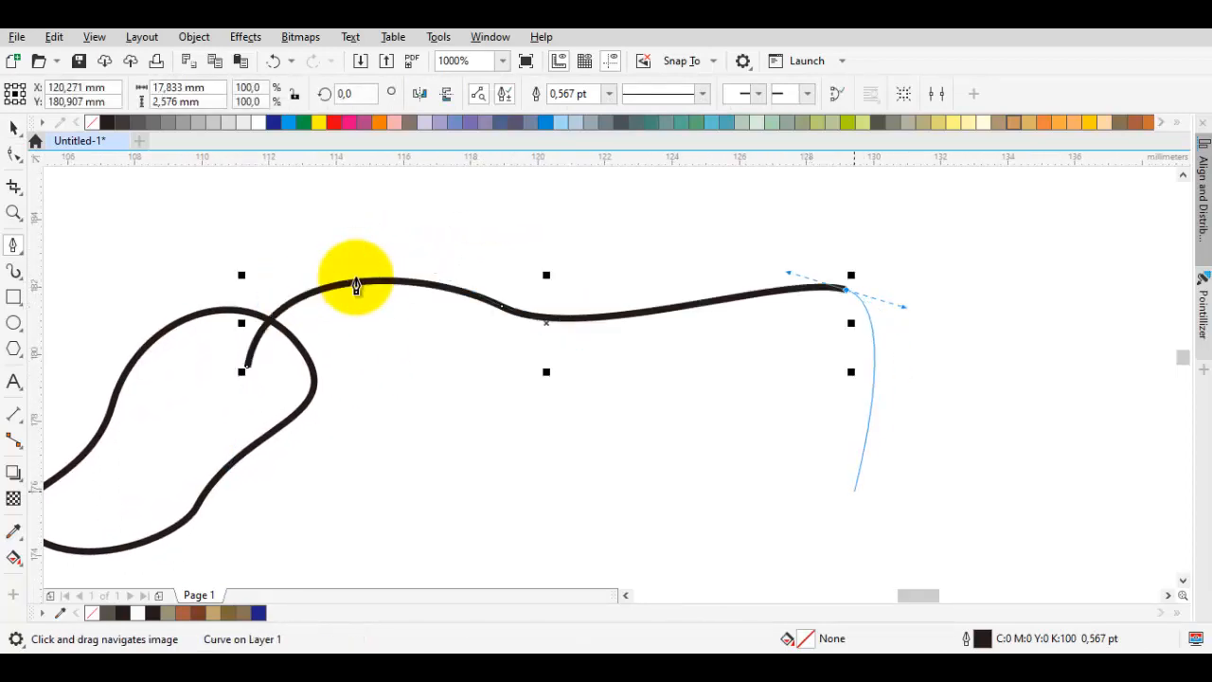
pyautogui.moveTo(860, 504); pyautogui.dragTo(786, 555)
pyautogui.click(717, 474)
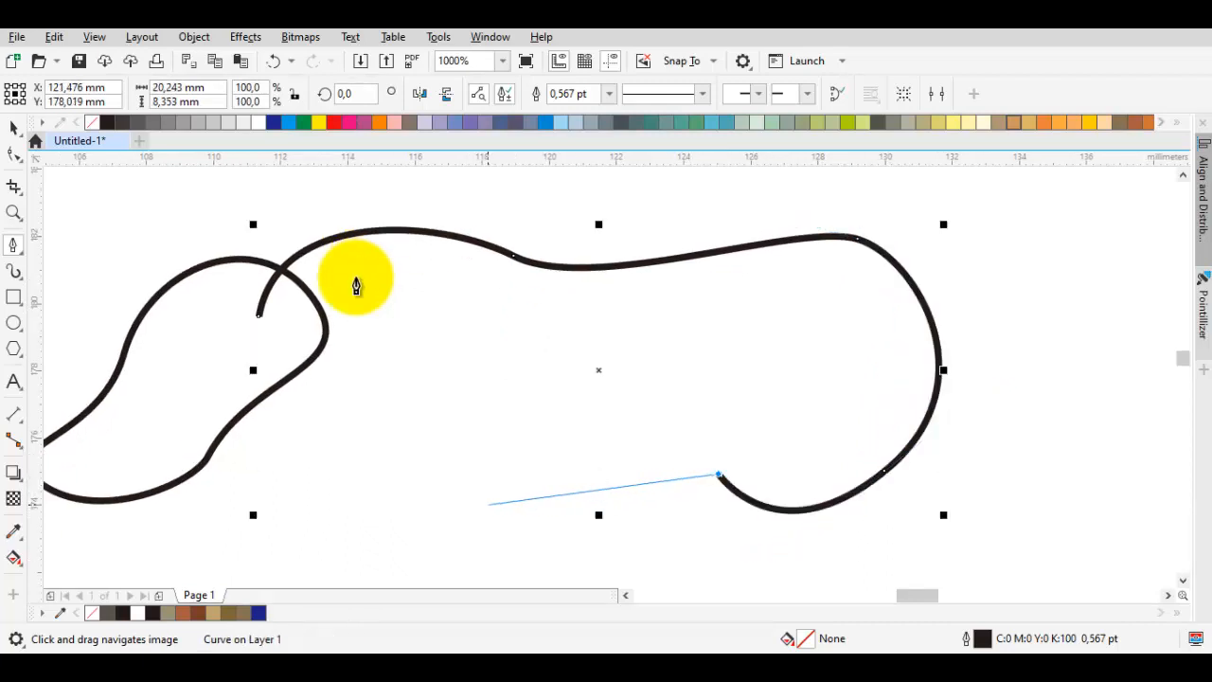
pyautogui.moveTo(488, 504); pyautogui.dragTo(388, 447)
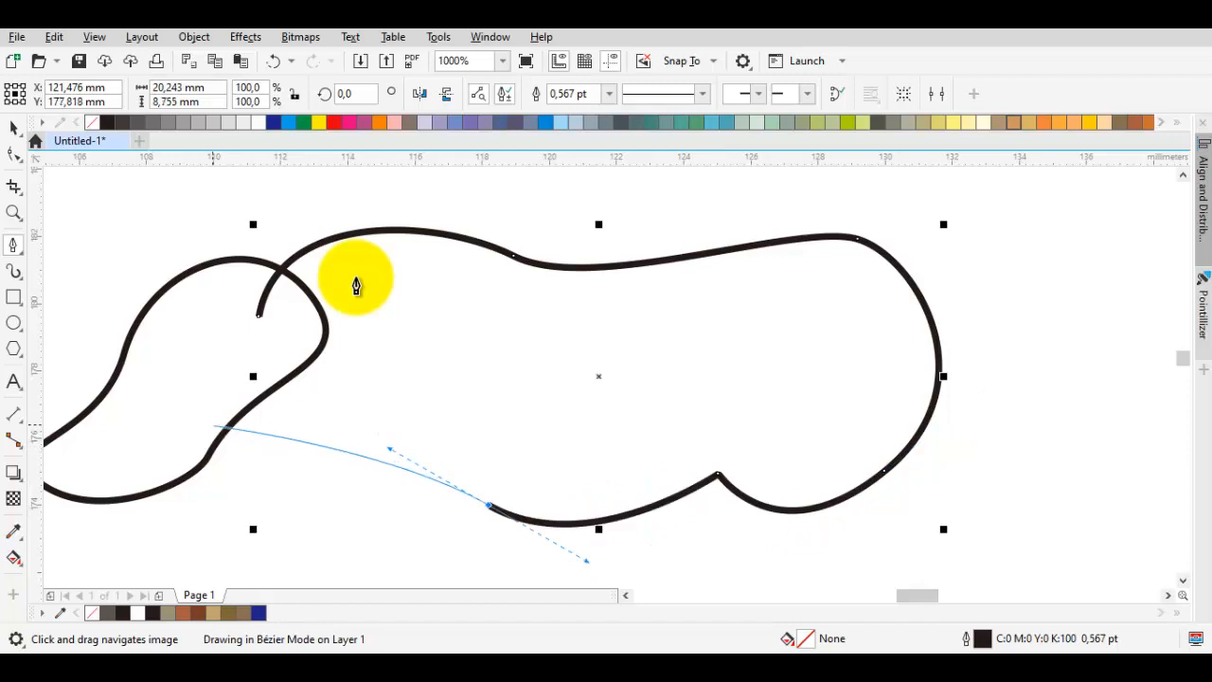
pyautogui.moveTo(212, 421); pyautogui.dragTo(218, 387)
pyautogui.click(259, 315)
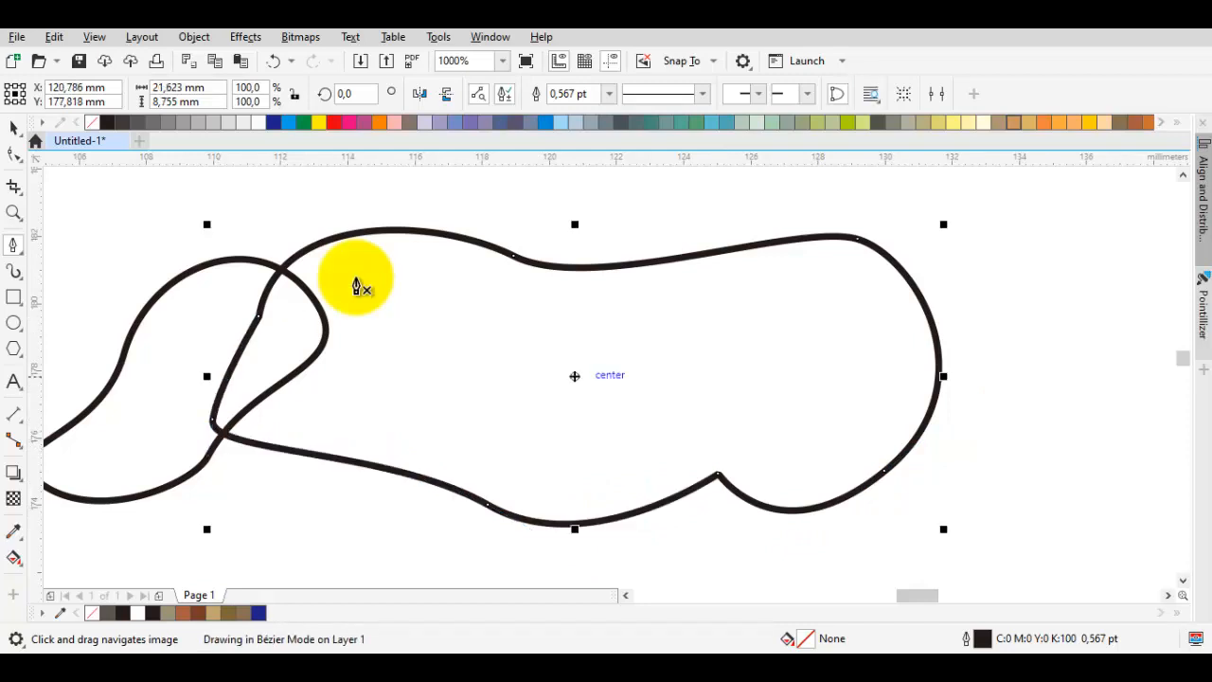
# Draw a narrow, curved tail about 1.7 mm wide and 6.3 mm tall over the rear edge of the body
pyautogui.moveTo(964, 421); pyautogui.dragTo(806, 432)
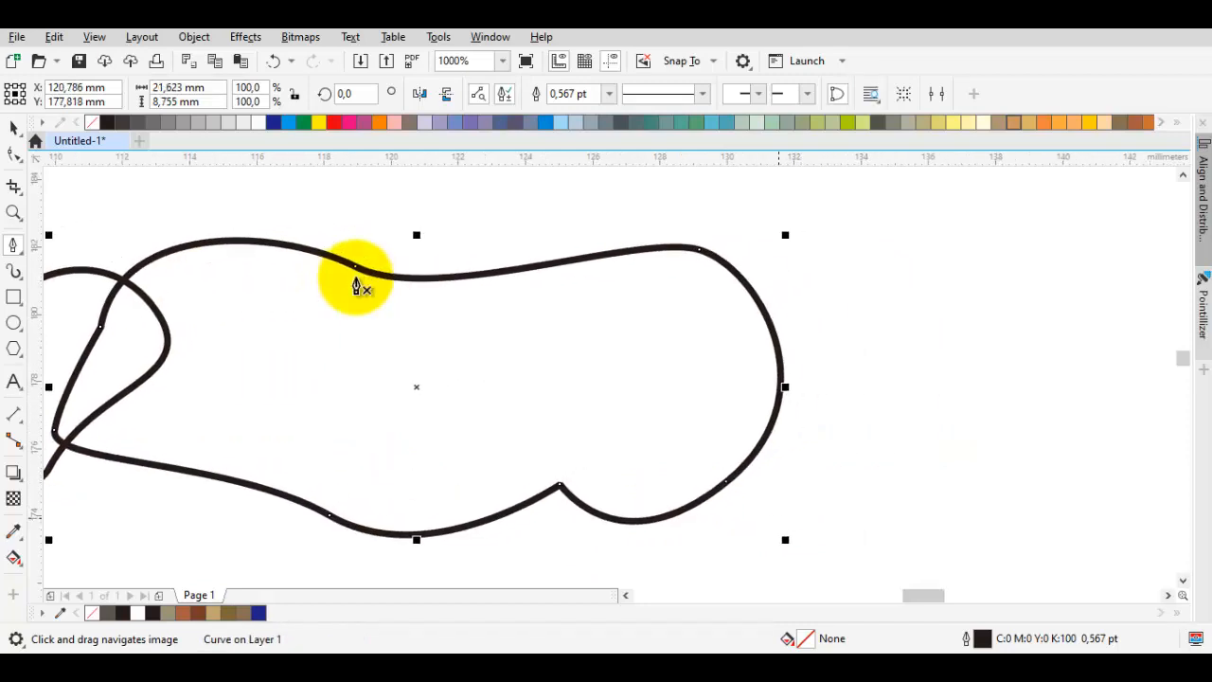
pyautogui.moveTo(780, 517); pyautogui.dragTo(810, 441)
pyautogui.moveTo(757, 342); pyautogui.dragTo(748, 306)
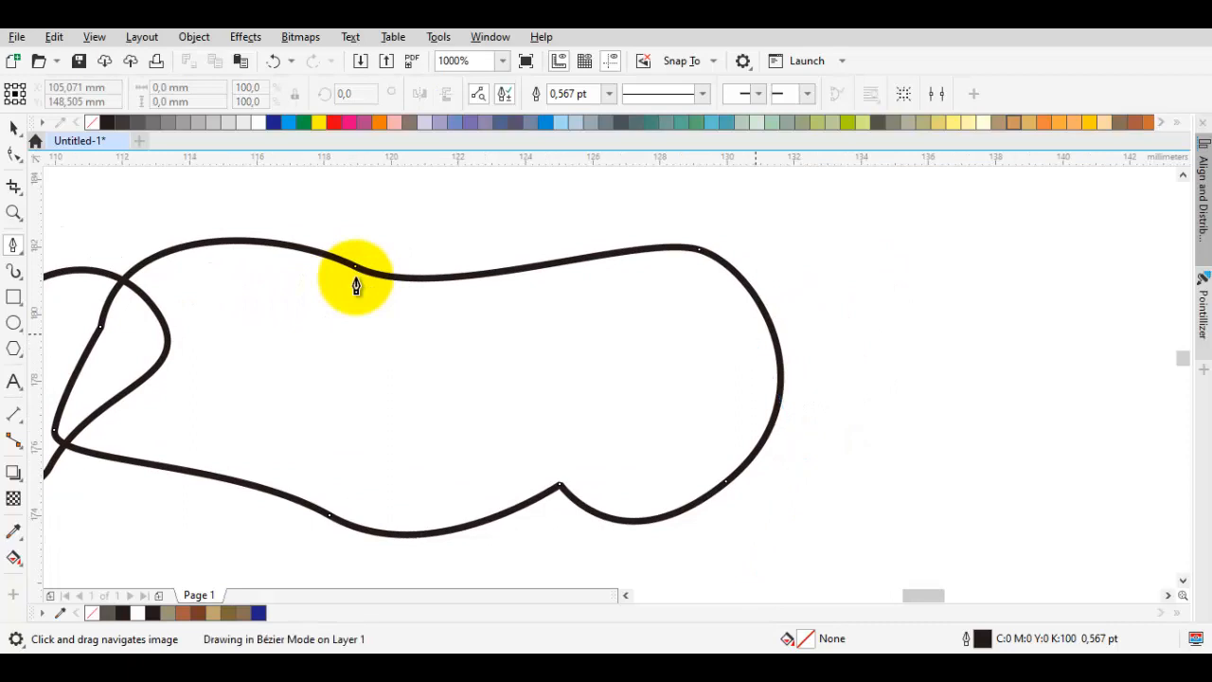
pyautogui.click(747, 306)
pyautogui.moveTo(780, 517); pyautogui.dragTo(858, 409)
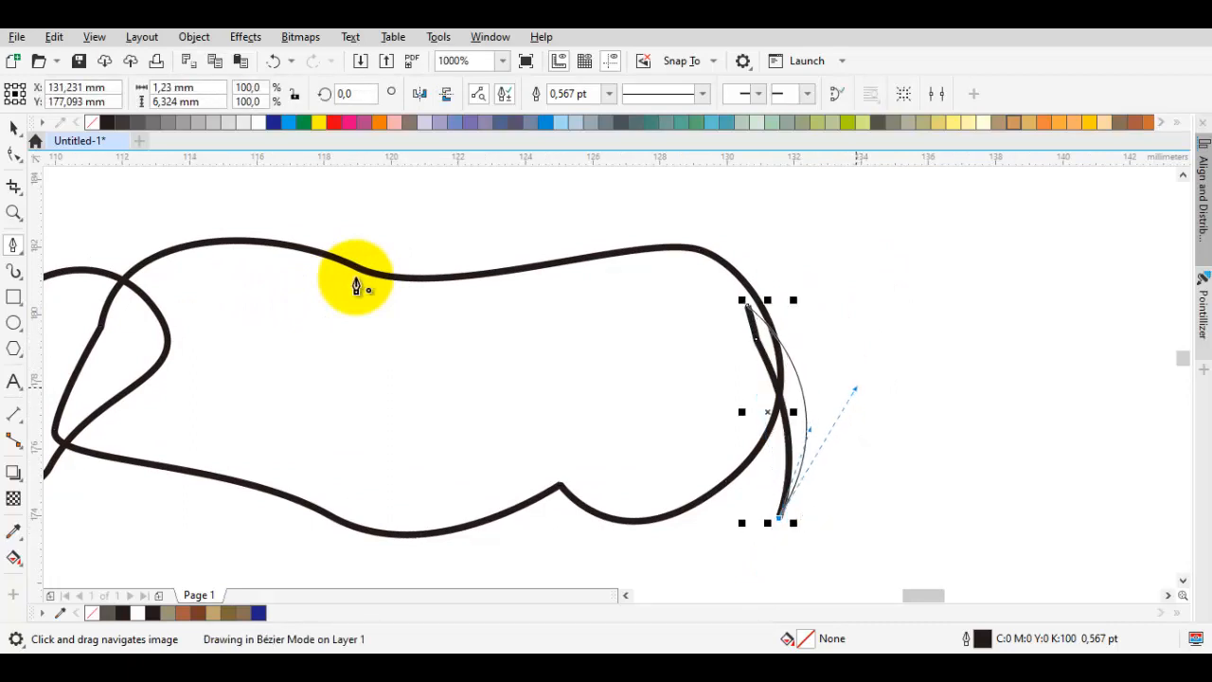
pyautogui.press('space')
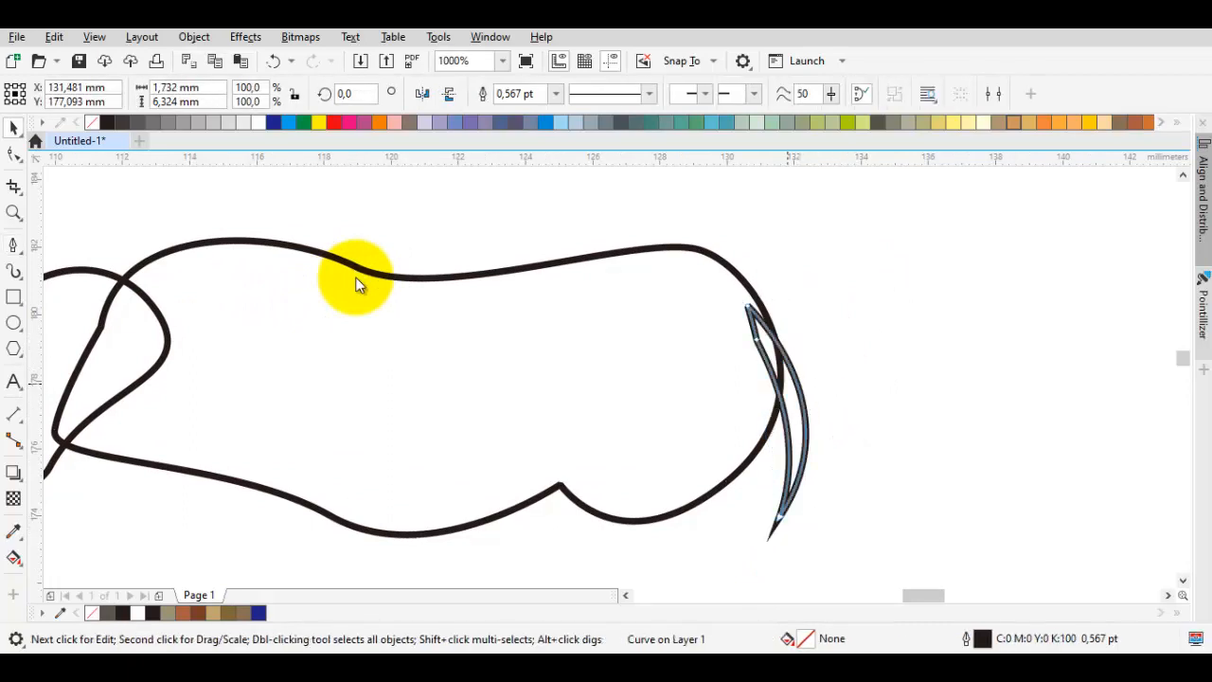
# Move the tail's upper tip node slightly upward and fine-tune the curve of its outer edge
pyautogui.press('F10')
pyautogui.moveTo(748, 306); pyautogui.dragTo(744, 298)
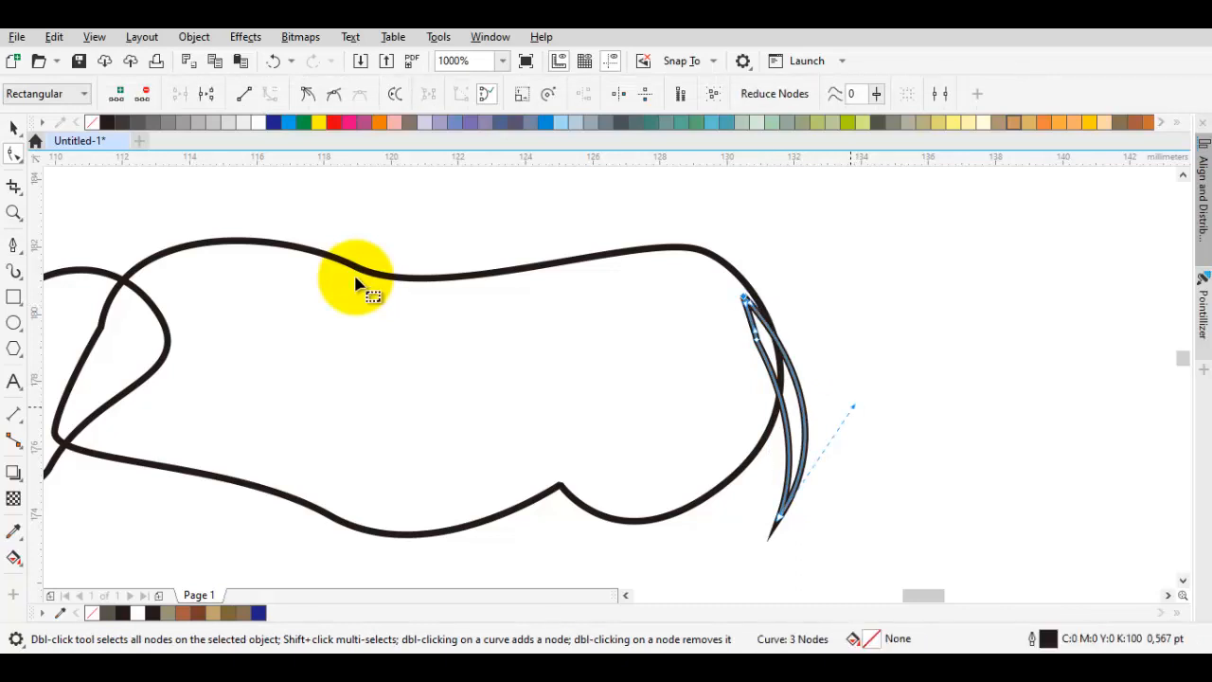
pyautogui.moveTo(854, 406); pyautogui.dragTo(852, 413)
pyautogui.press('space')
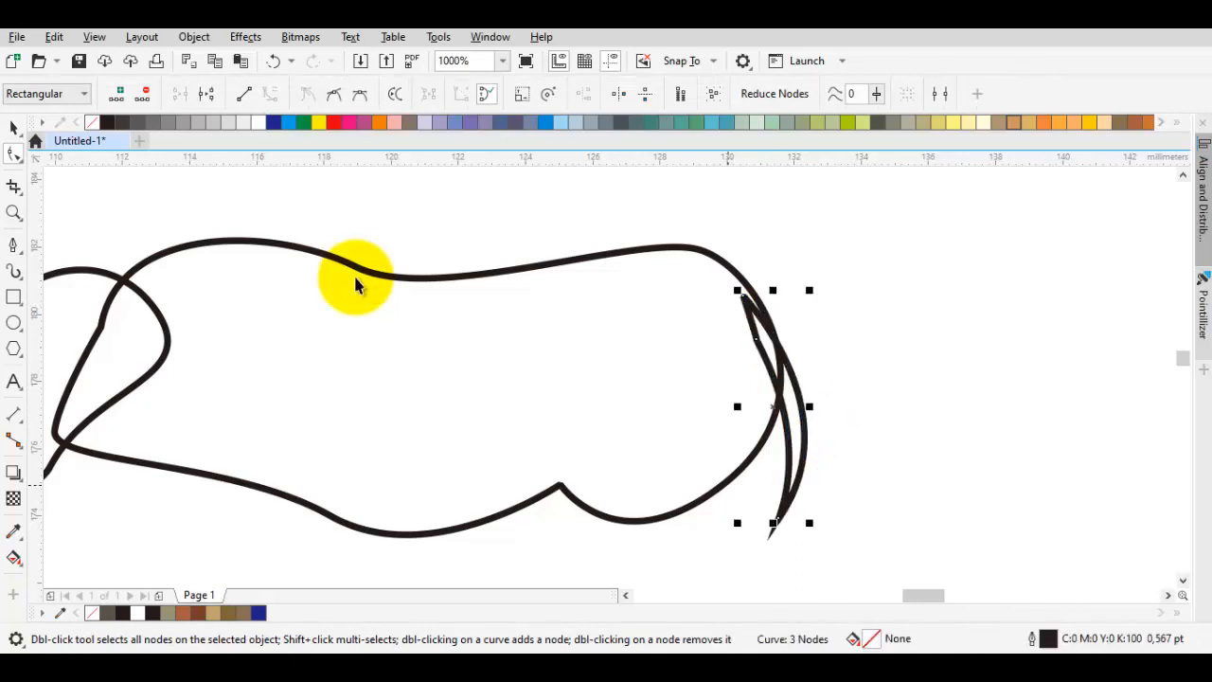
# Smooth the body's underside by deleting the node at the front of the belly, and shift the lower rump node slightly outward
pyautogui.click(609, 488)
pyautogui.press('F10')
pyautogui.moveTo(608, 488)
pyautogui.mouseDown()
pyautogui.moveTo(720, 404)
pyautogui.moveTo(679, 405)
pyautogui.mouseUp()
pyautogui.moveTo(459, 431); pyautogui.dragTo(440, 421)
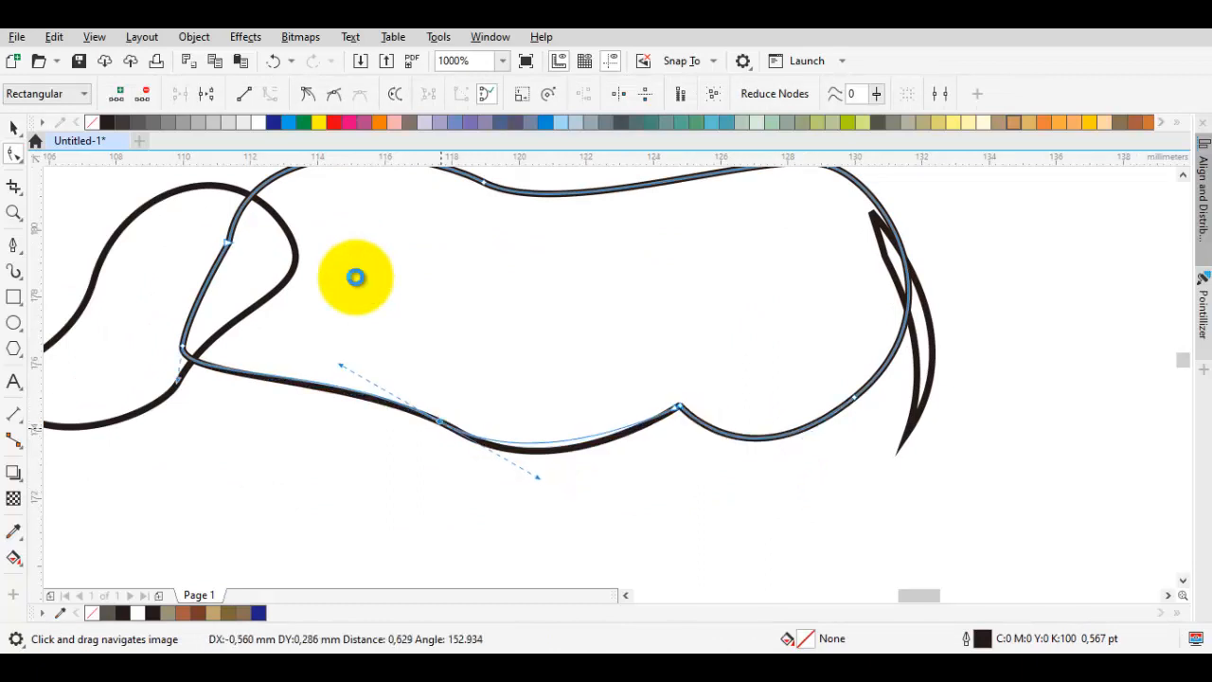
pyautogui.click(355, 276)
pyautogui.press('Delete')
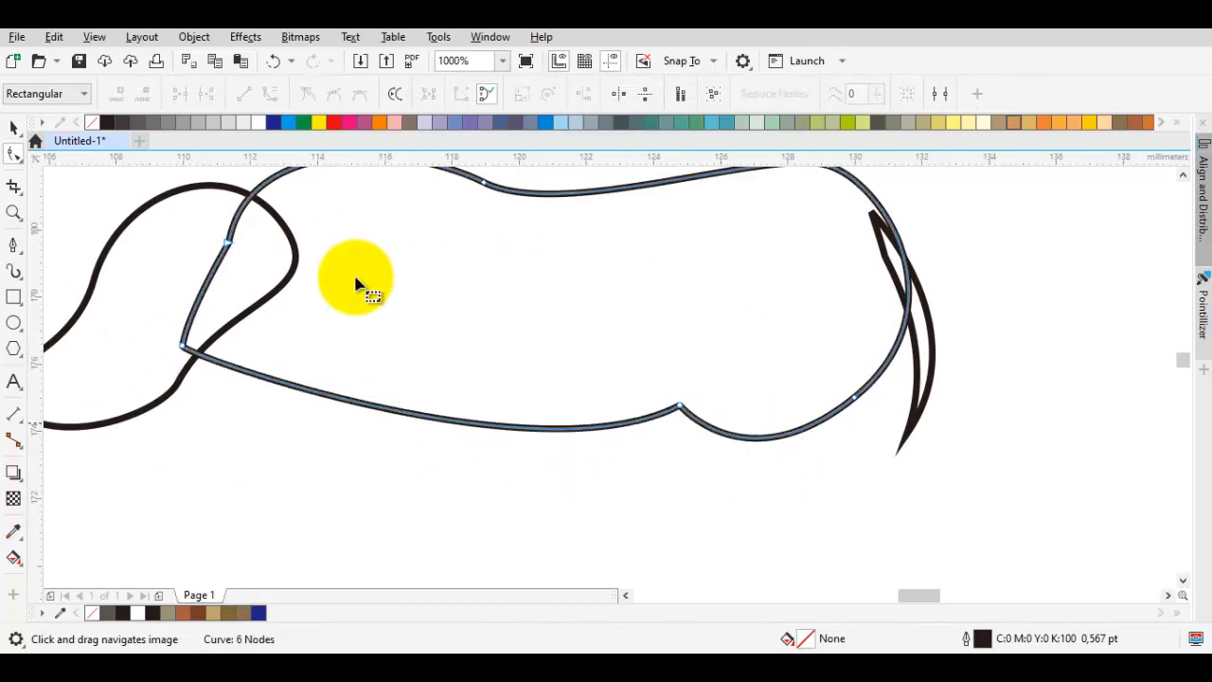
pyautogui.press('space')
pyautogui.press('space')
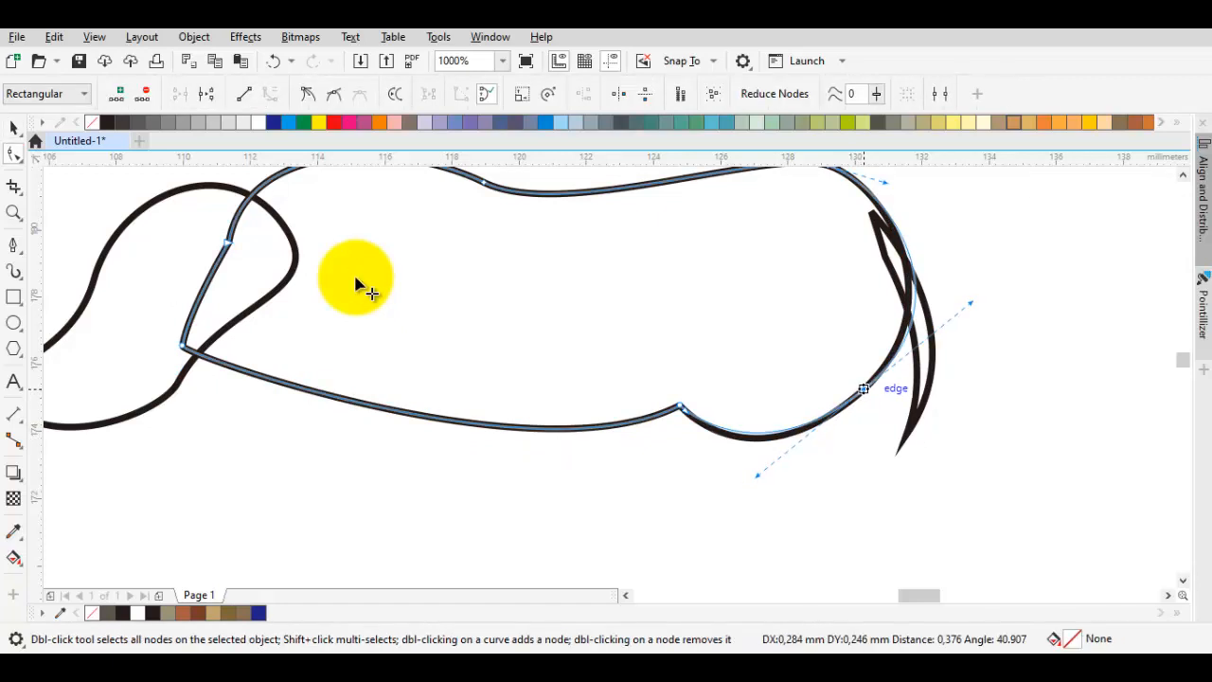
pyautogui.moveTo(864, 387); pyautogui.dragTo(870, 383)
# Move the tail slightly up and outward along the body's rear edge
pyautogui.click(932, 338)
pyautogui.press('space')
pyautogui.moveTo(931, 339); pyautogui.dragTo(942, 333)
# Weld the head, body and tail into one outline and scale it down proportionally to 77.5%
pyautogui.scroll(-1, 943, 333)
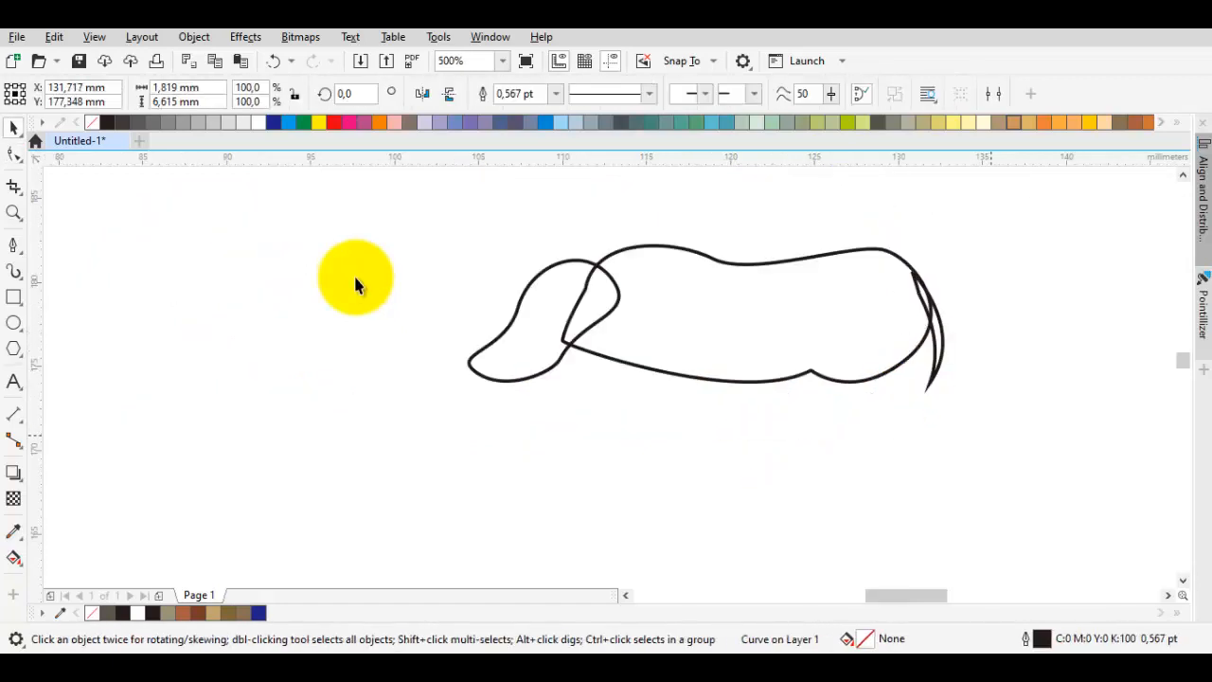
pyautogui.moveTo(1038, 488); pyautogui.dragTo(405, 209)
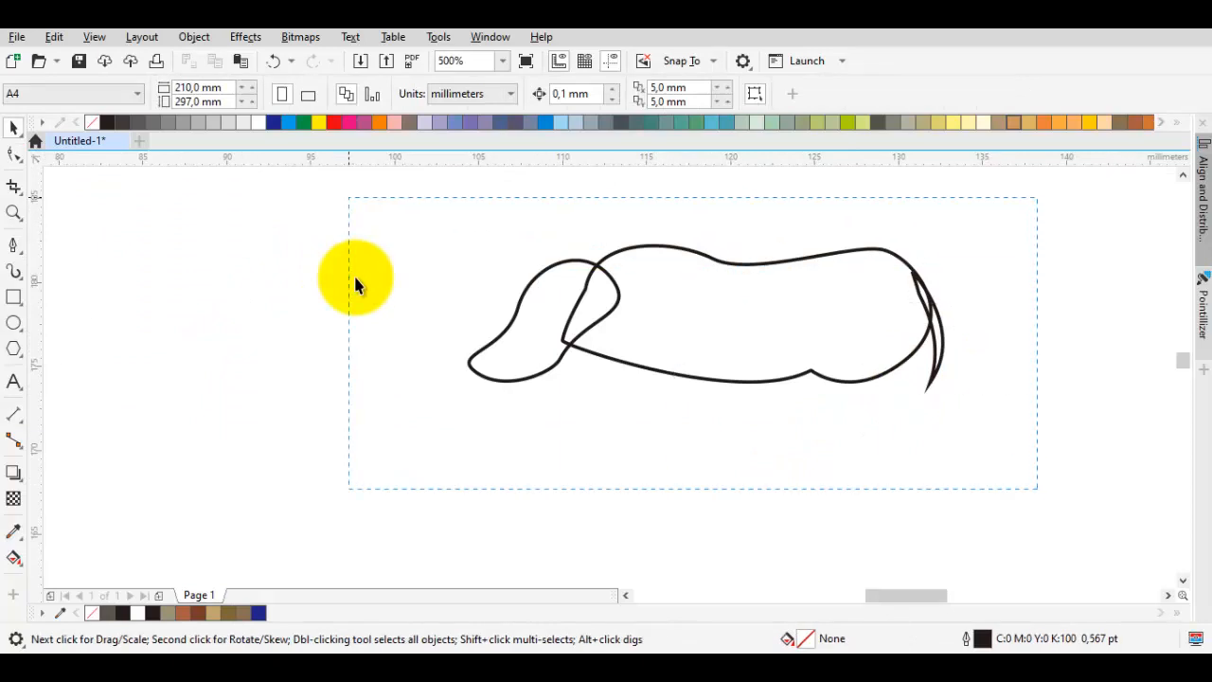
pyautogui.click(519, 93)
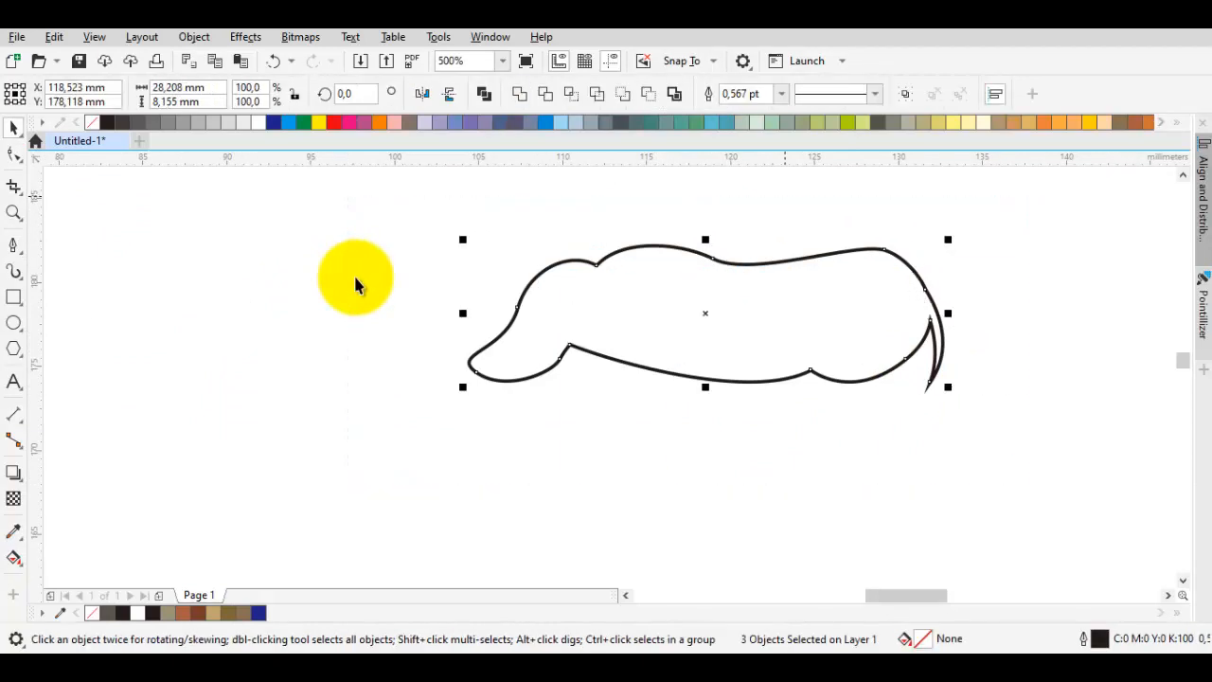
pyautogui.moveTo(949, 240); pyautogui.dragTo(841, 271)
# Delete the surplus nodes along the rump and bend the belly line into a deeper, rounder curve
pyautogui.doubleClick(791, 279)
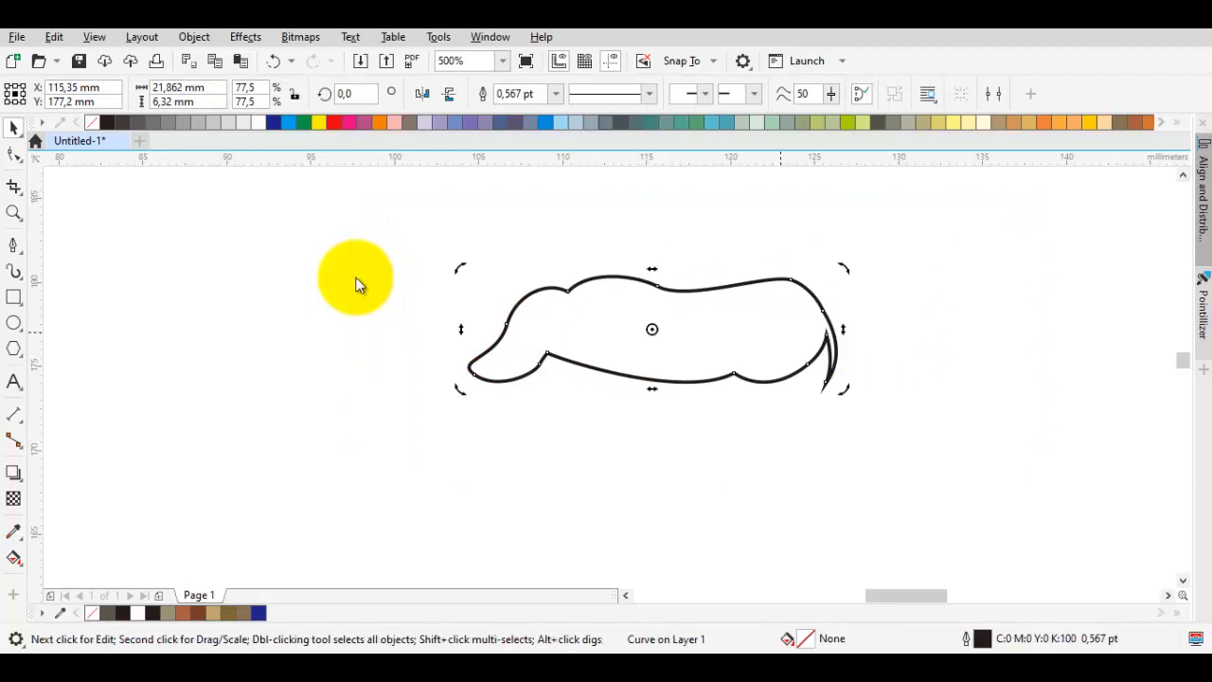
pyautogui.doubleClick(791, 279)
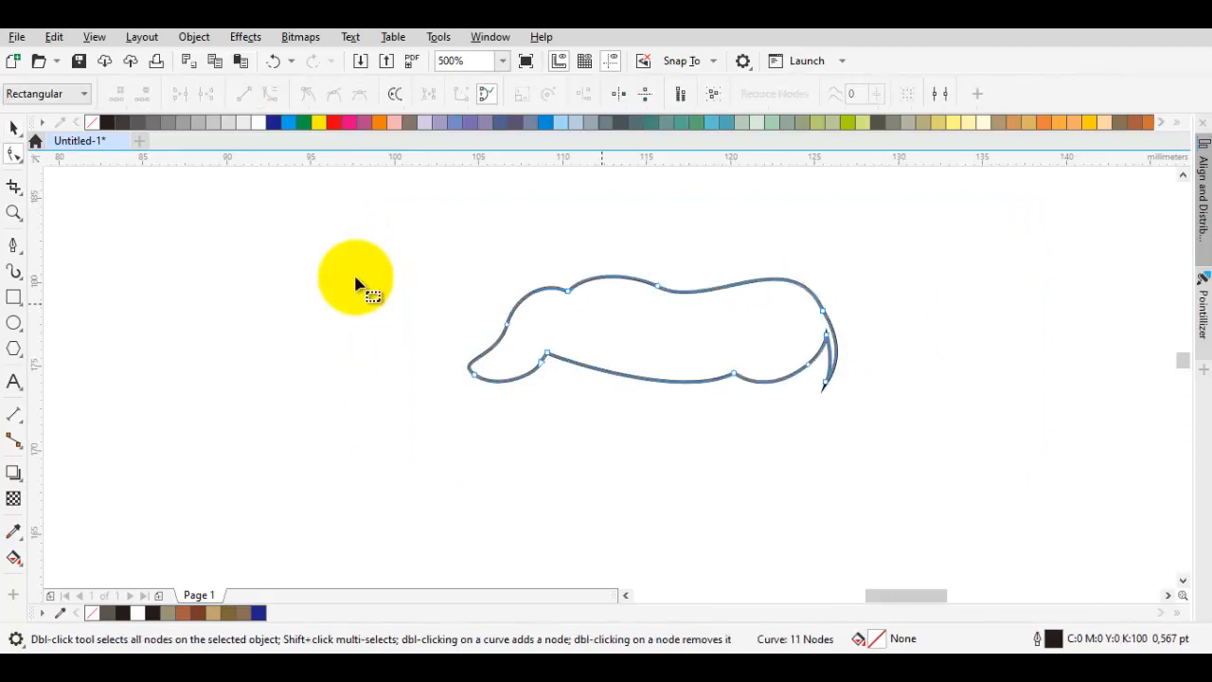
pyautogui.scroll(1, 558, 352)
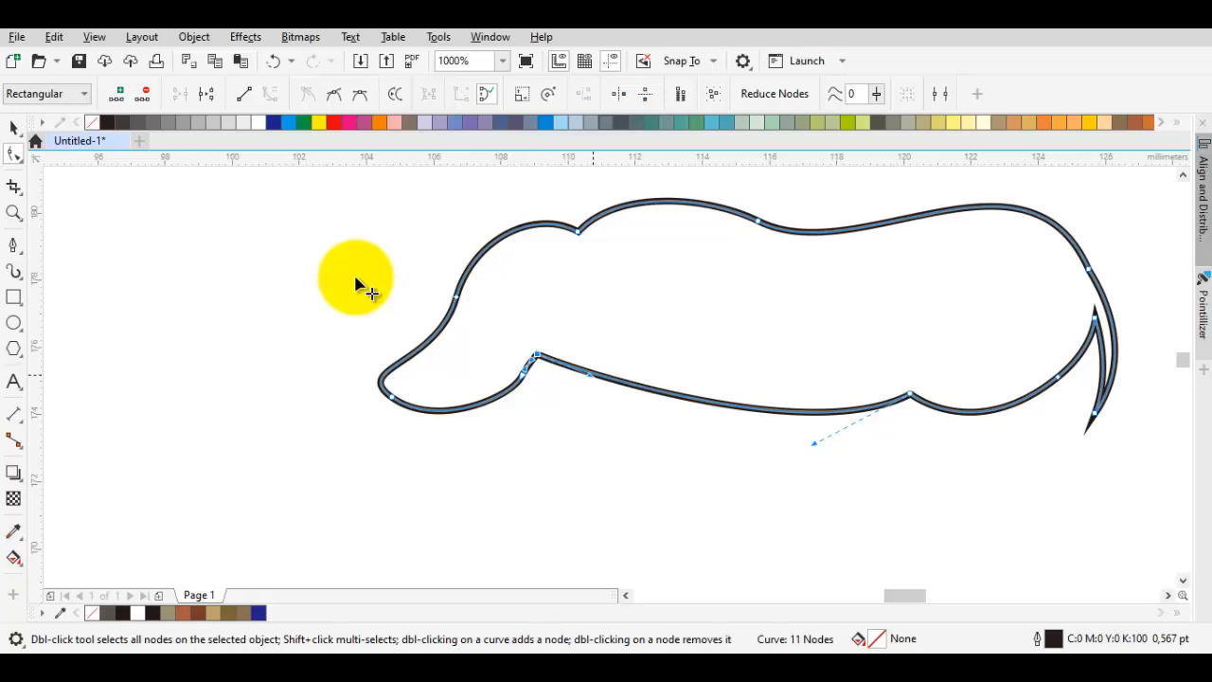
pyautogui.moveTo(588, 375); pyautogui.dragTo(603, 445)
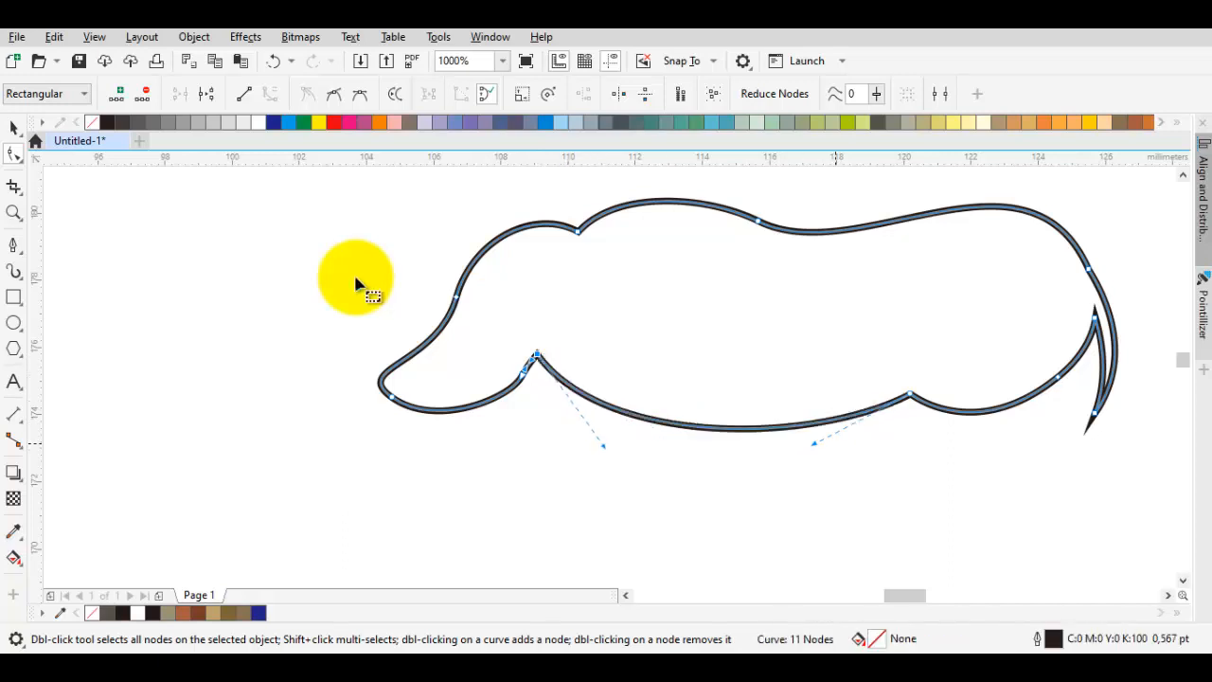
pyautogui.click(910, 394)
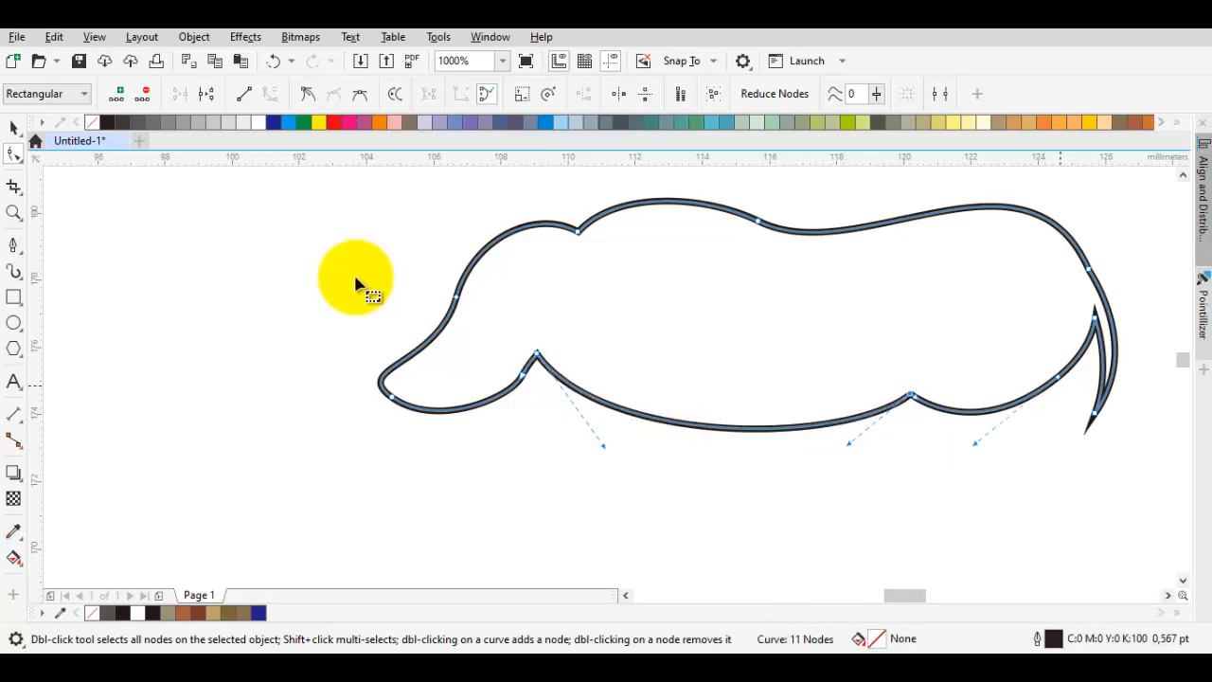
pyautogui.doubleClick(1059, 379)
pyautogui.press('space')
# Draw a closed front leg with a small foot, about 6 mm tall, overlapping the front part of the belly
pyautogui.moveTo(784, 418); pyautogui.dragTo(833, 349)
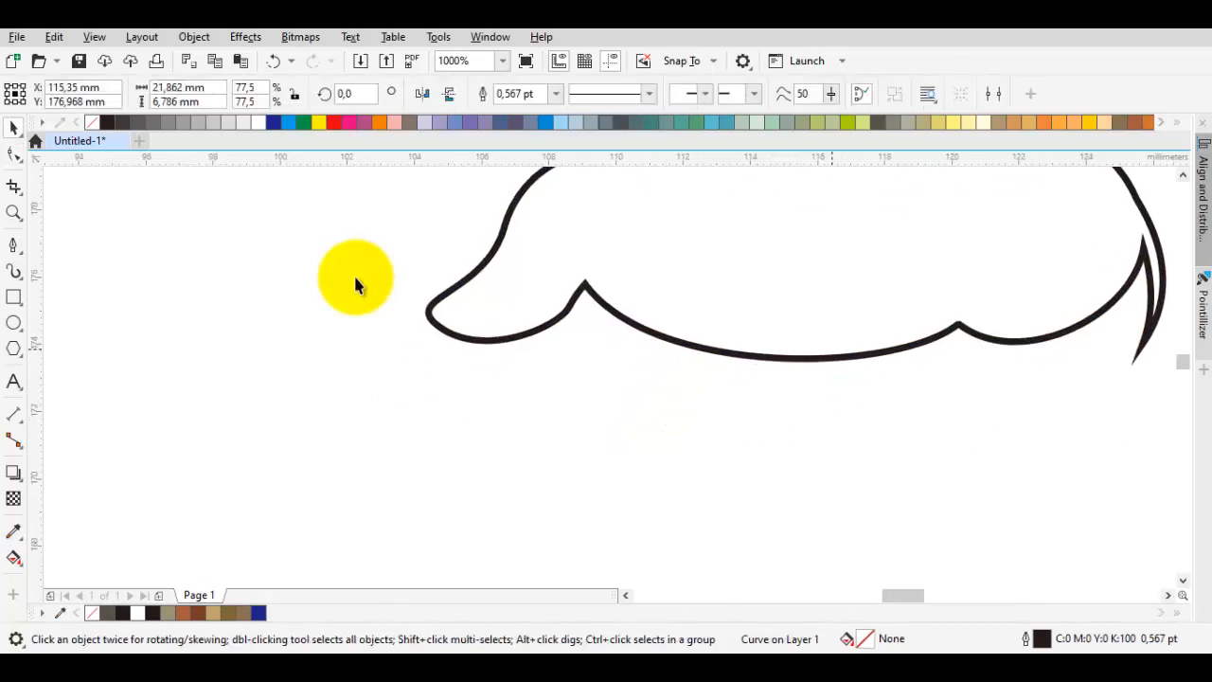
pyautogui.press('space')
pyautogui.moveTo(683, 314); pyautogui.dragTo(680, 323)
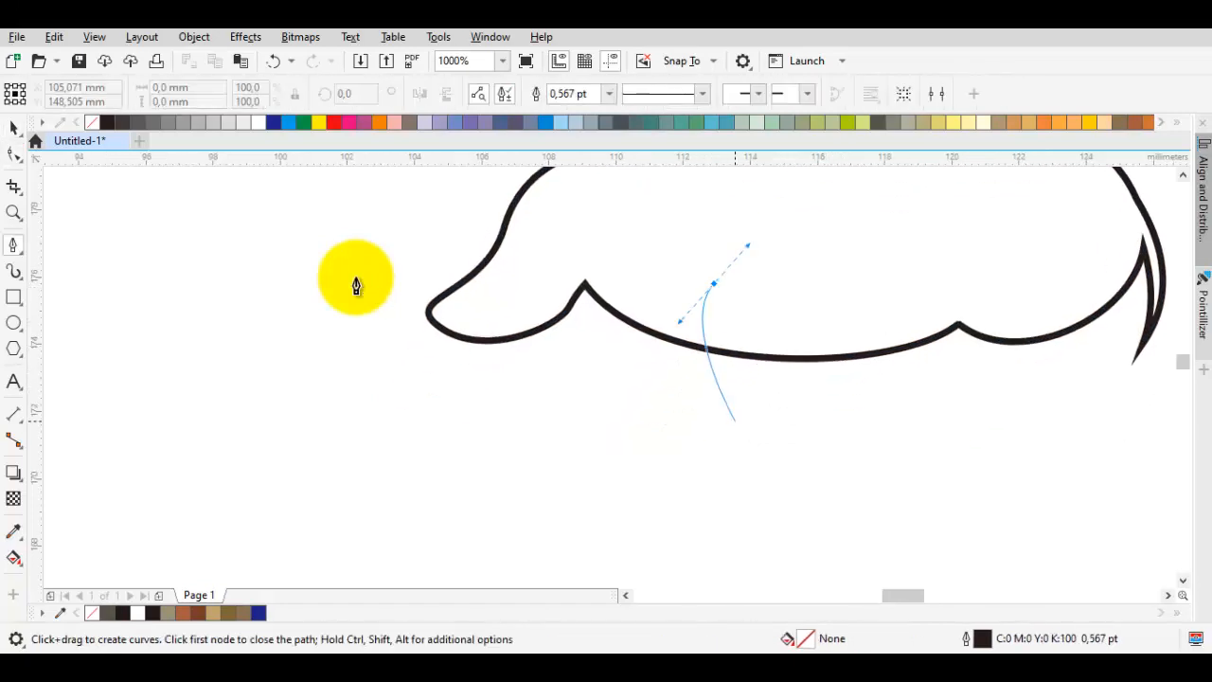
pyautogui.moveTo(724, 439); pyautogui.dragTo(727, 419)
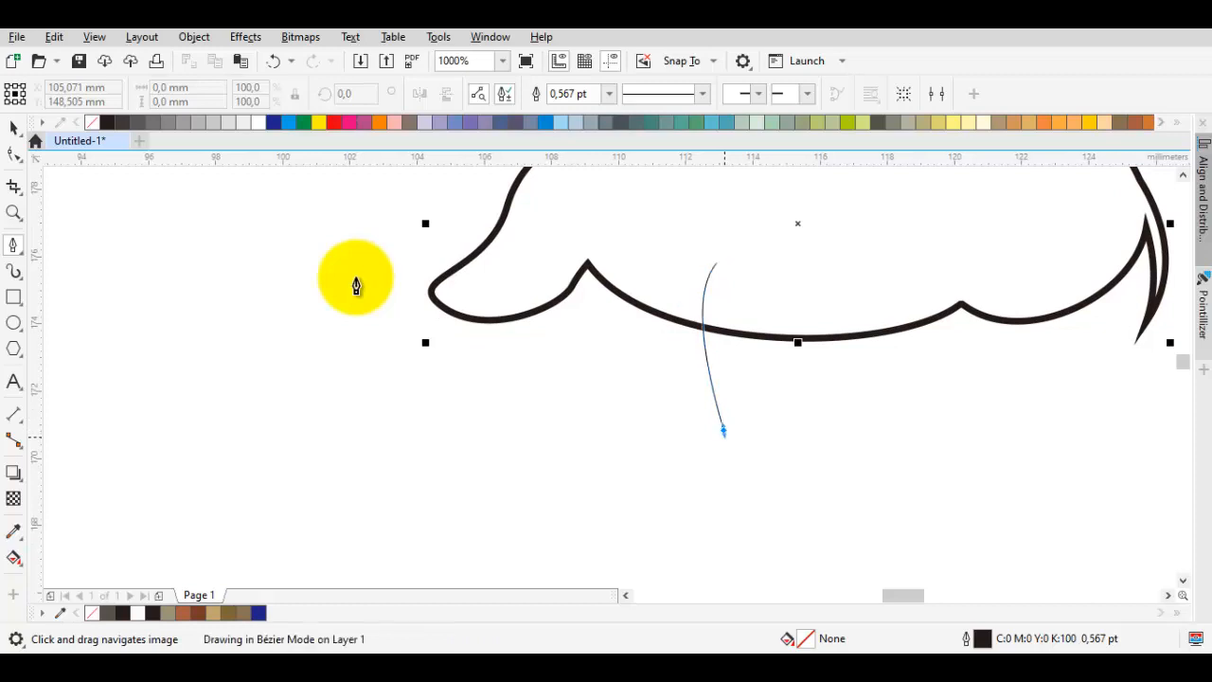
pyautogui.doubleClick(724, 431)
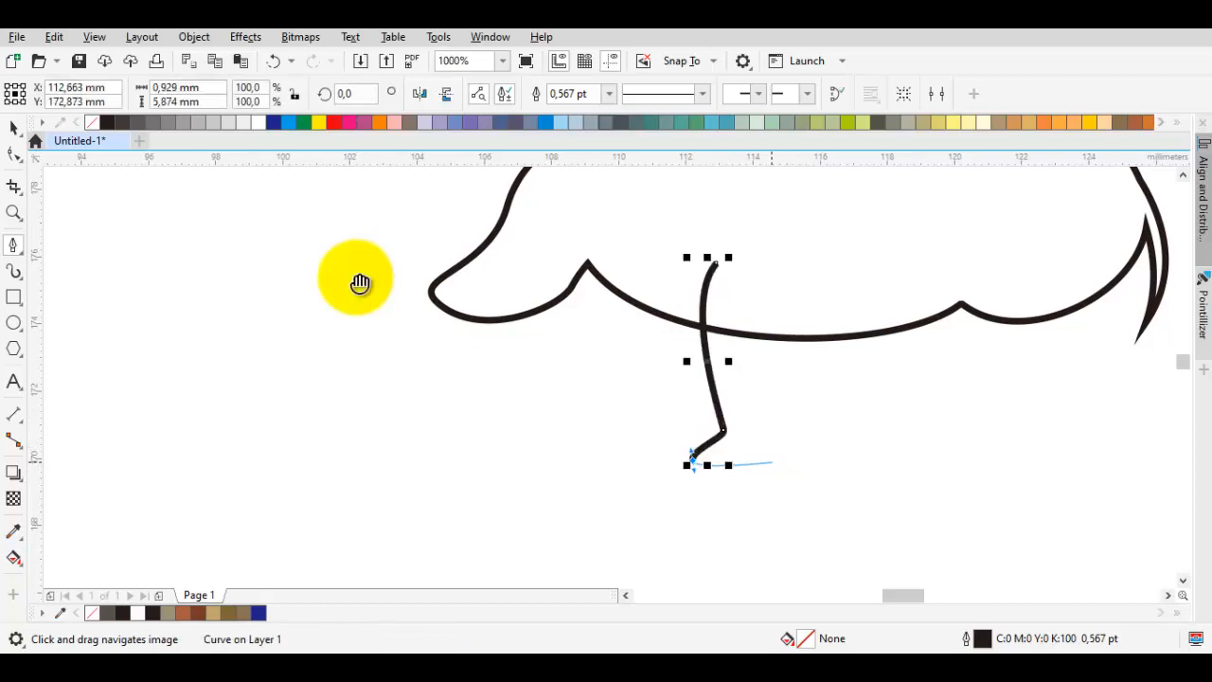
pyautogui.moveTo(360, 284); pyautogui.dragTo(356, 287)
pyautogui.click(758, 464)
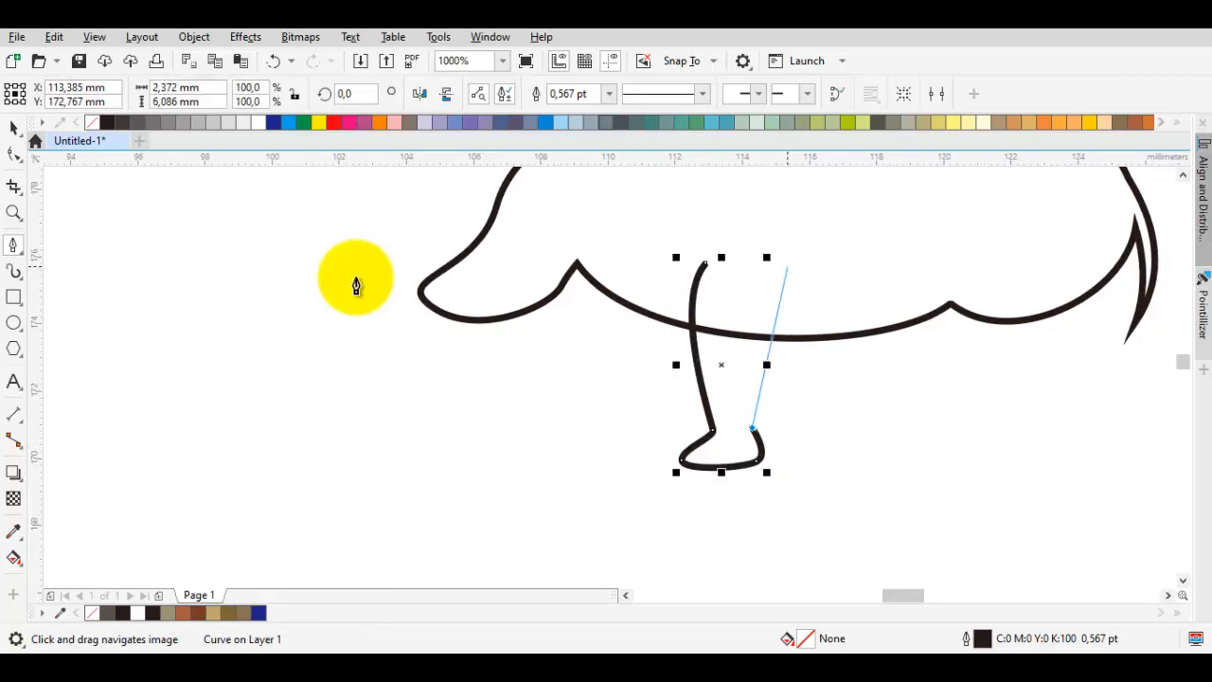
pyautogui.moveTo(704, 262); pyautogui.dragTo(827, 261)
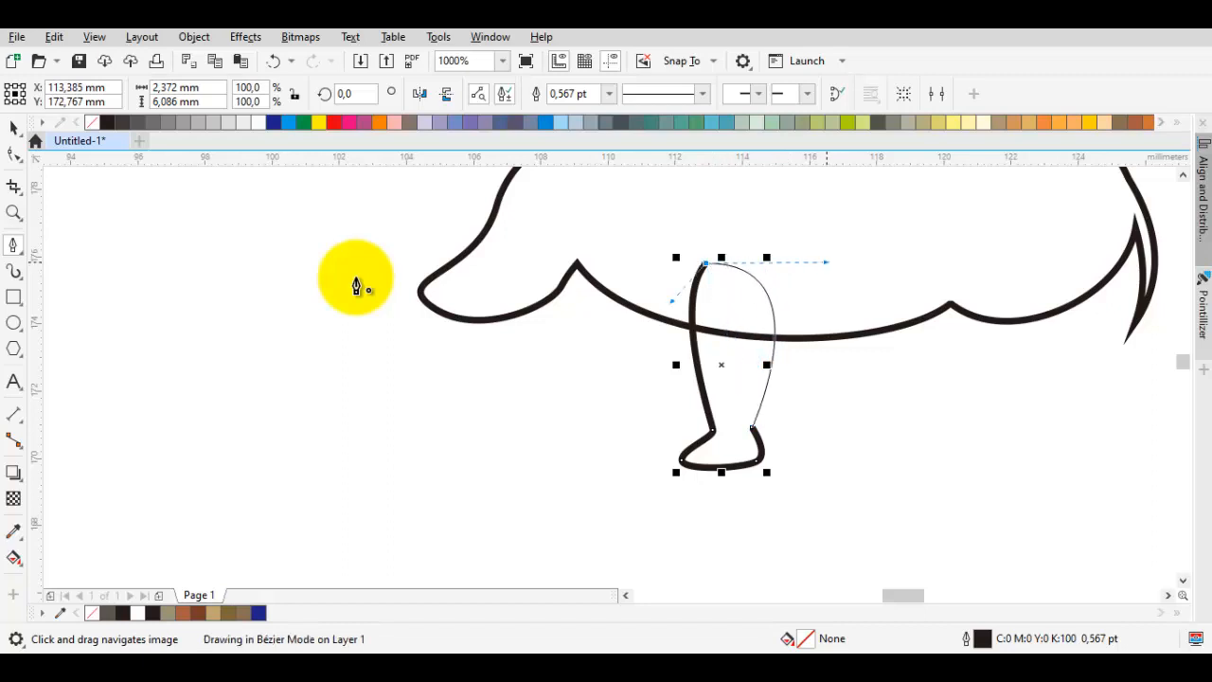
# Duplicate the front leg slightly toward the head and send the copy to the back of the layer
pyautogui.press('space')
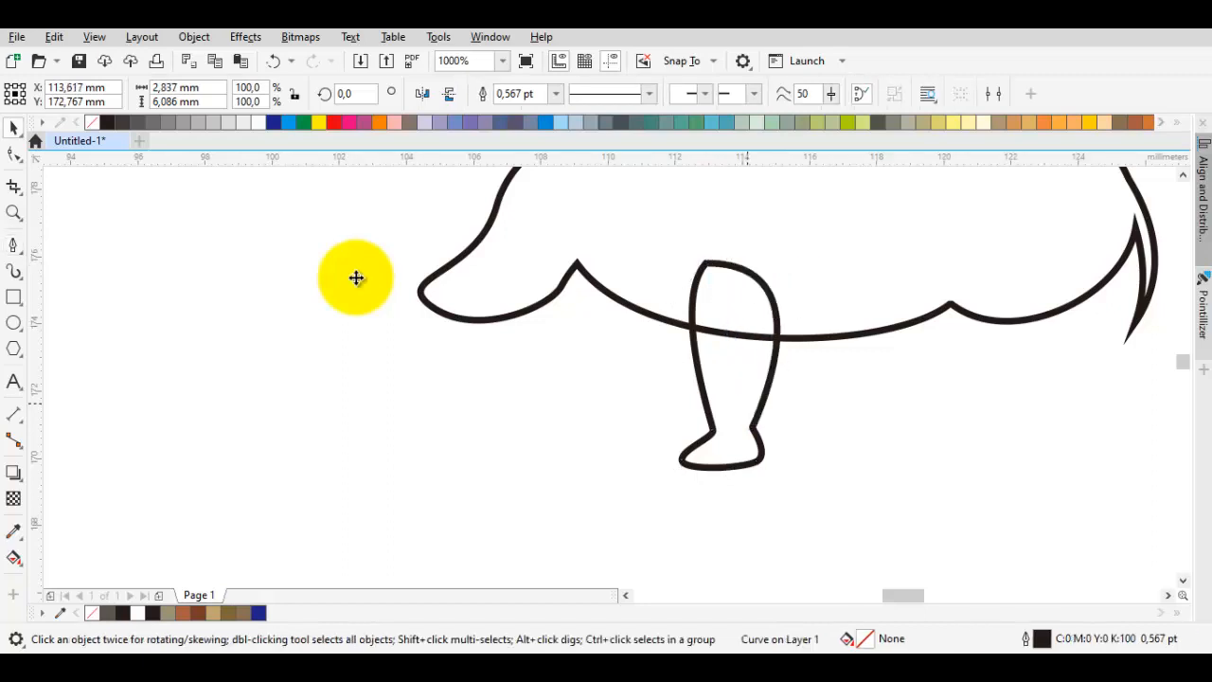
pyautogui.moveTo(748, 403); pyautogui.dragTo(704, 397)
pyautogui.rightClick(704, 397)
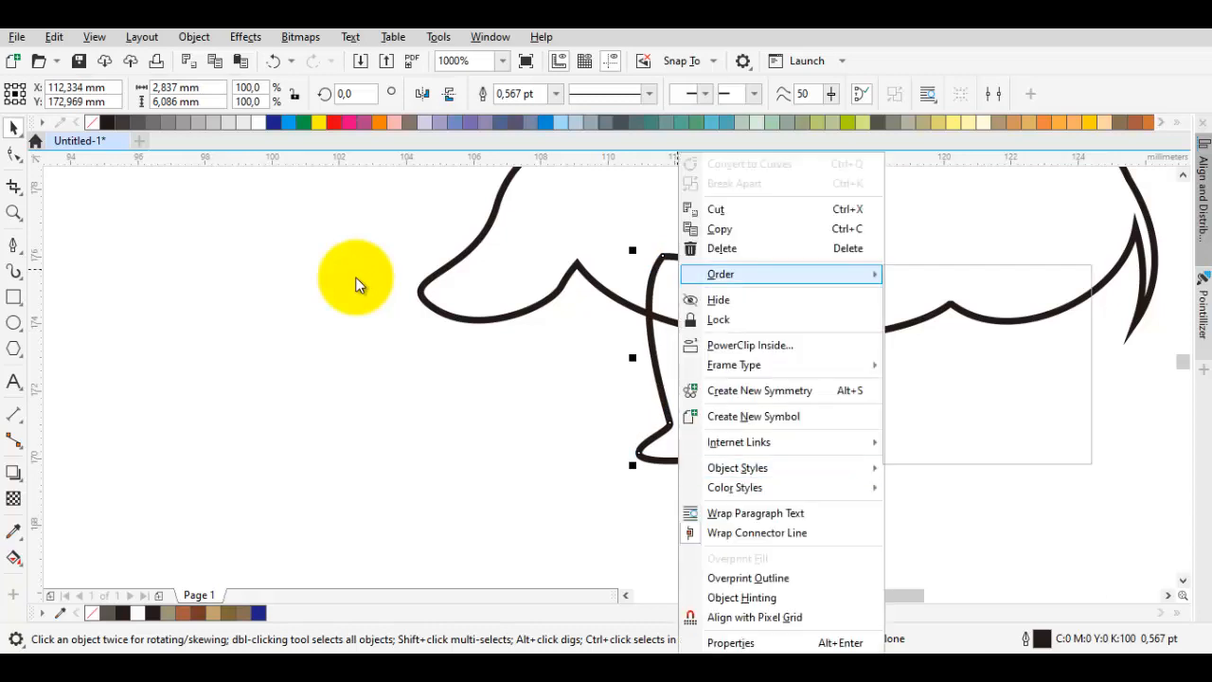
pyautogui.click(950, 341)
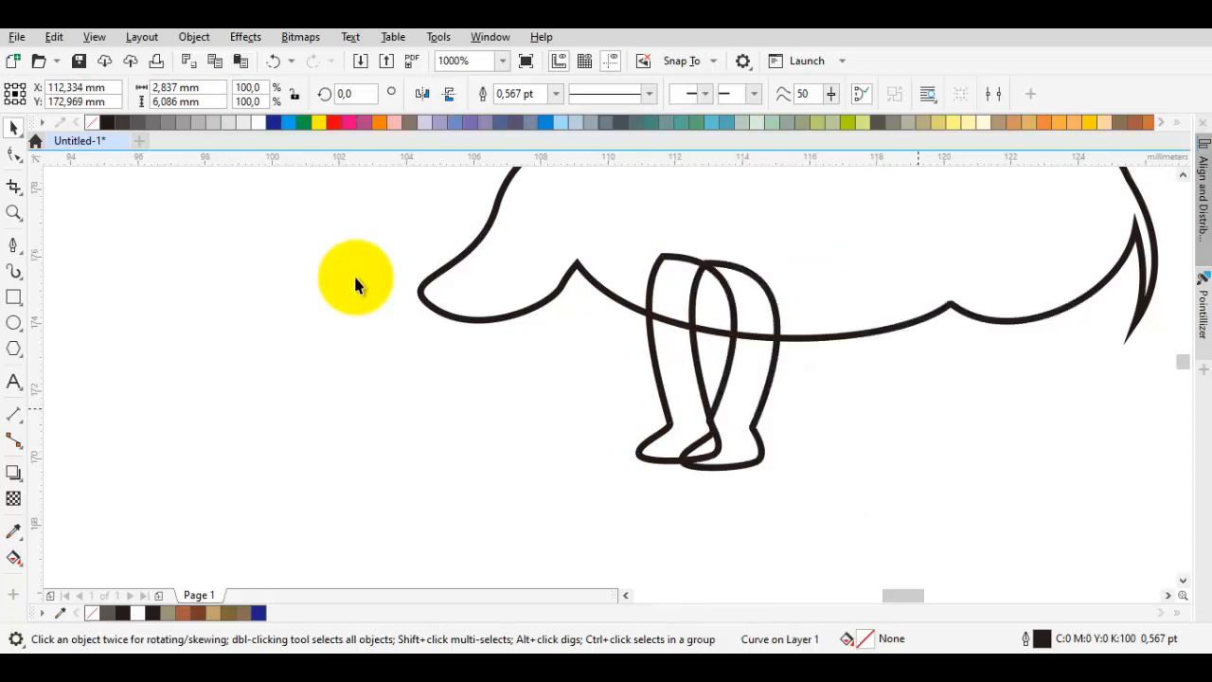
# Copy both front legs back beneath the rump and enlarge the rear pair proportionally to 111.5%
pyautogui.keyDown('shift'); pyautogui.click(772, 360); pyautogui.keyUp('shift')
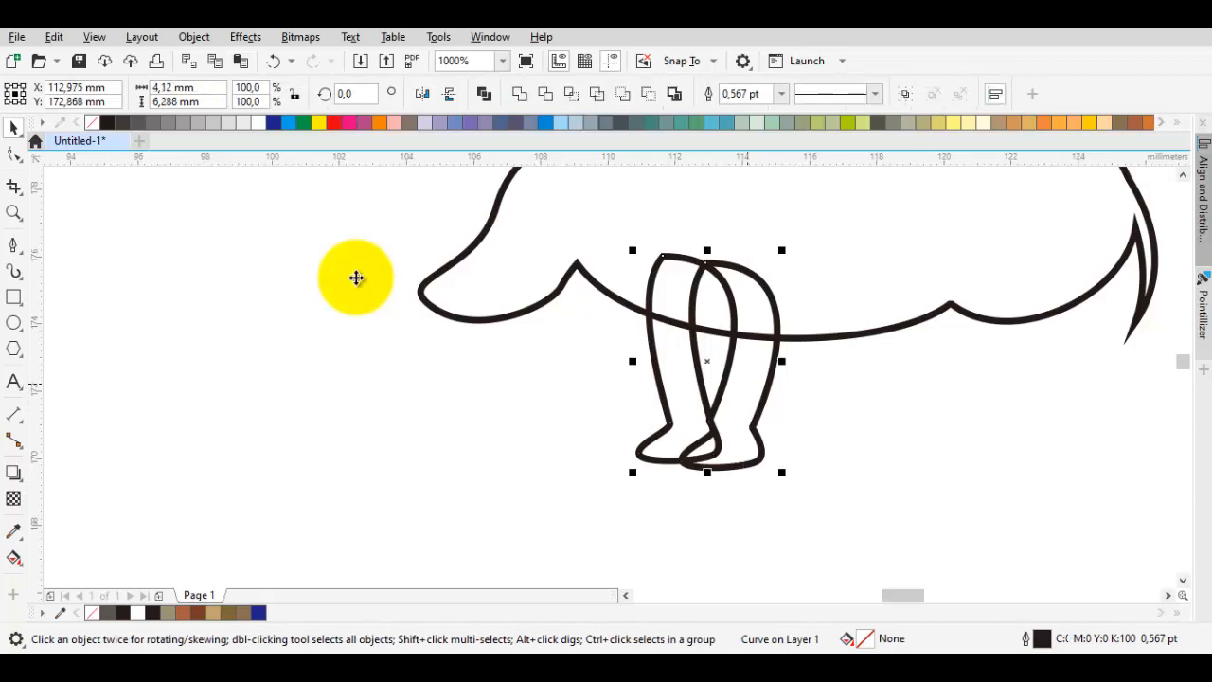
pyautogui.moveTo(757, 398); pyautogui.dragTo(1067, 403)
pyautogui.moveTo(360, 282); pyautogui.dragTo(503, 333)
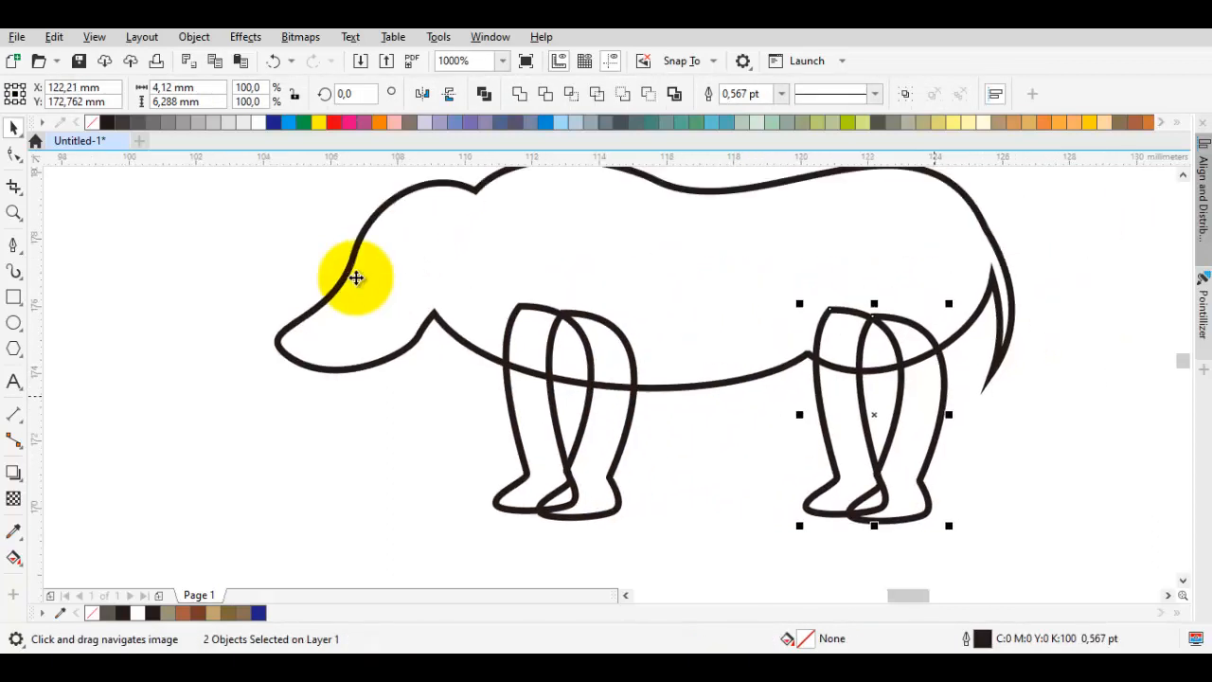
pyautogui.moveTo(948, 306); pyautogui.dragTo(965, 280)
pyautogui.hscroll(3, 358, 284)
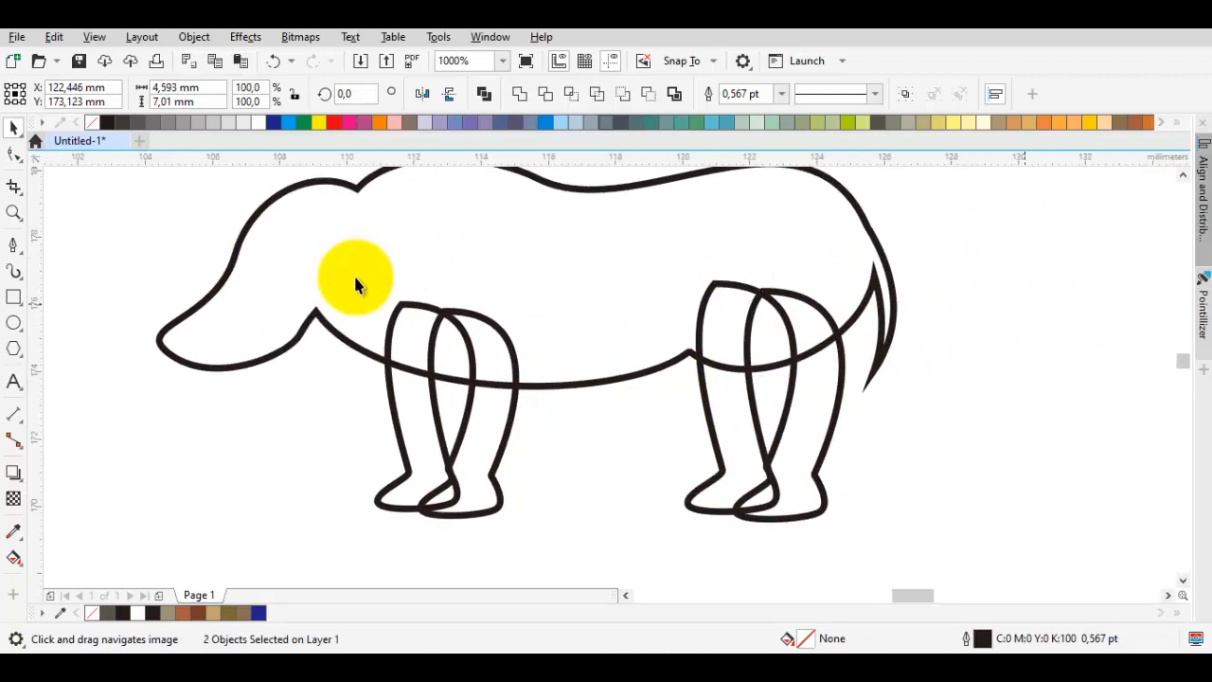
# Send the far rear leg to the back of the layer
pyautogui.click(356, 284)
pyautogui.scroll(1, 356, 284)
pyautogui.click(356, 284)
pyautogui.scroll(-1, 356, 284)
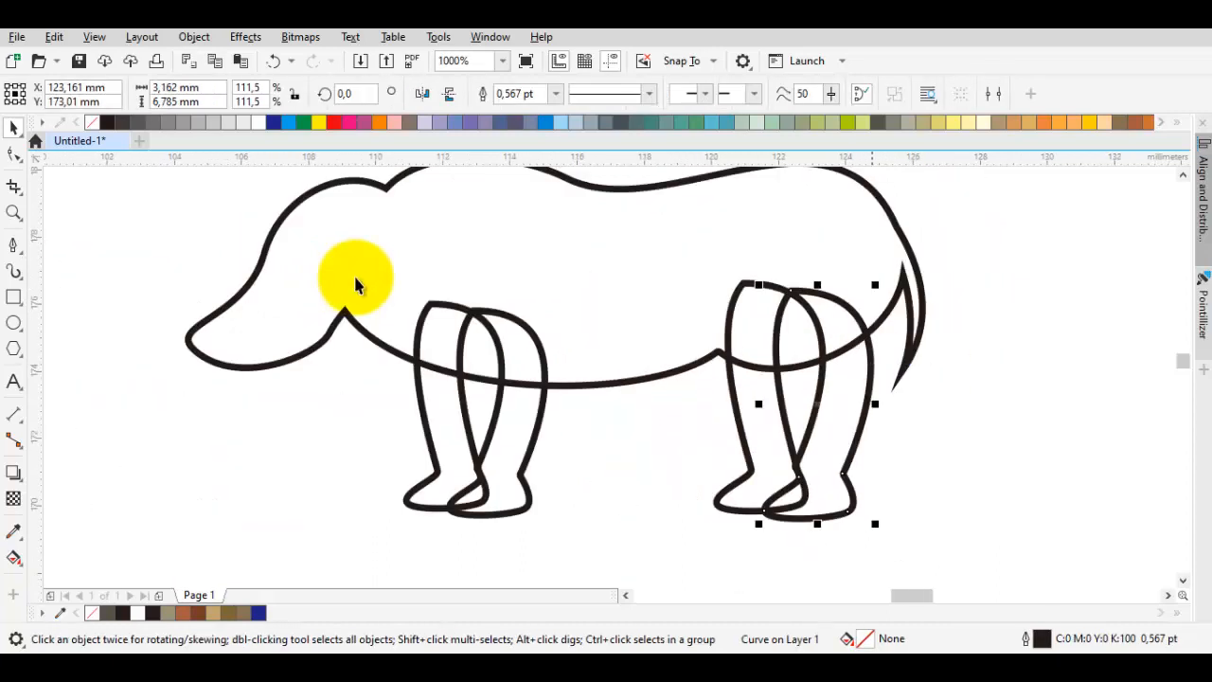
pyautogui.hotkey('shift', 'F10')
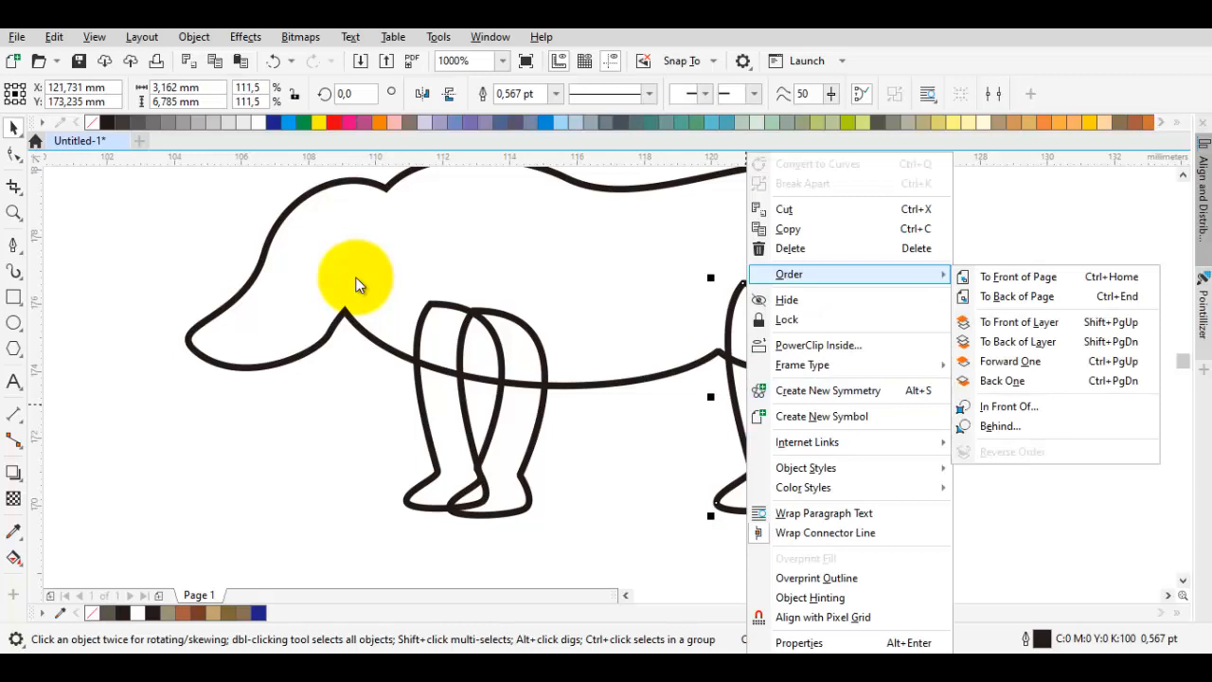
pyautogui.press('Down')
pyautogui.press('Up')
pyautogui.press('Right')
pyautogui.press('Down')
pyautogui.press('Down')
pyautogui.press('Down')
pyautogui.press('Down')
pyautogui.press('Up')
pyautogui.press('Return')
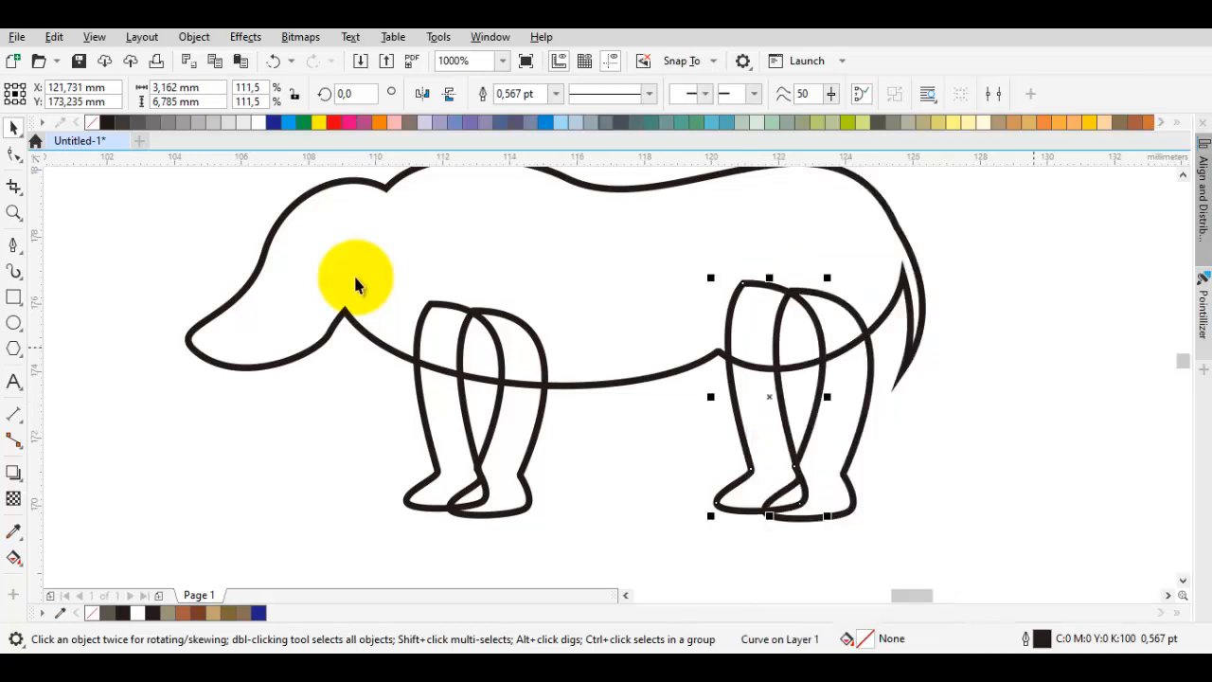
# Convert the body outline's nodes to cusp and shift the node between belly and rump toward the tail, onto the near rear leg
pyautogui.press('Escape')
pyautogui.scroll(1, 357, 284)
pyautogui.press('Tab')
pyautogui.press('F10')
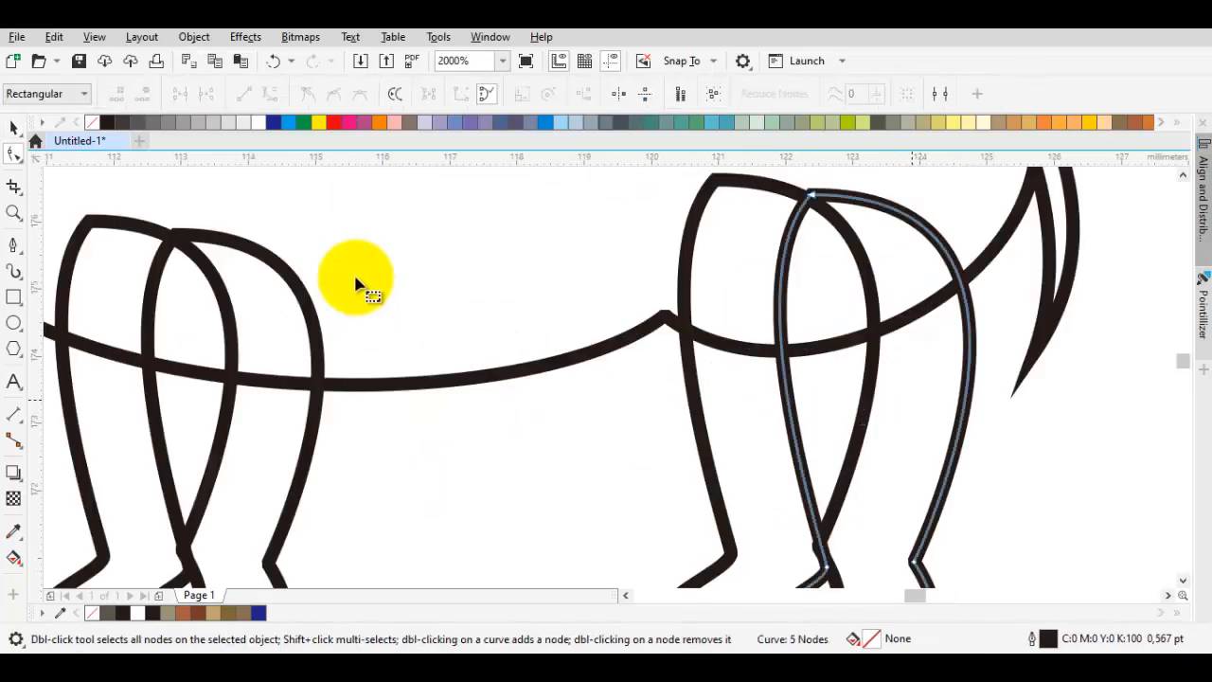
pyautogui.press('Tab')
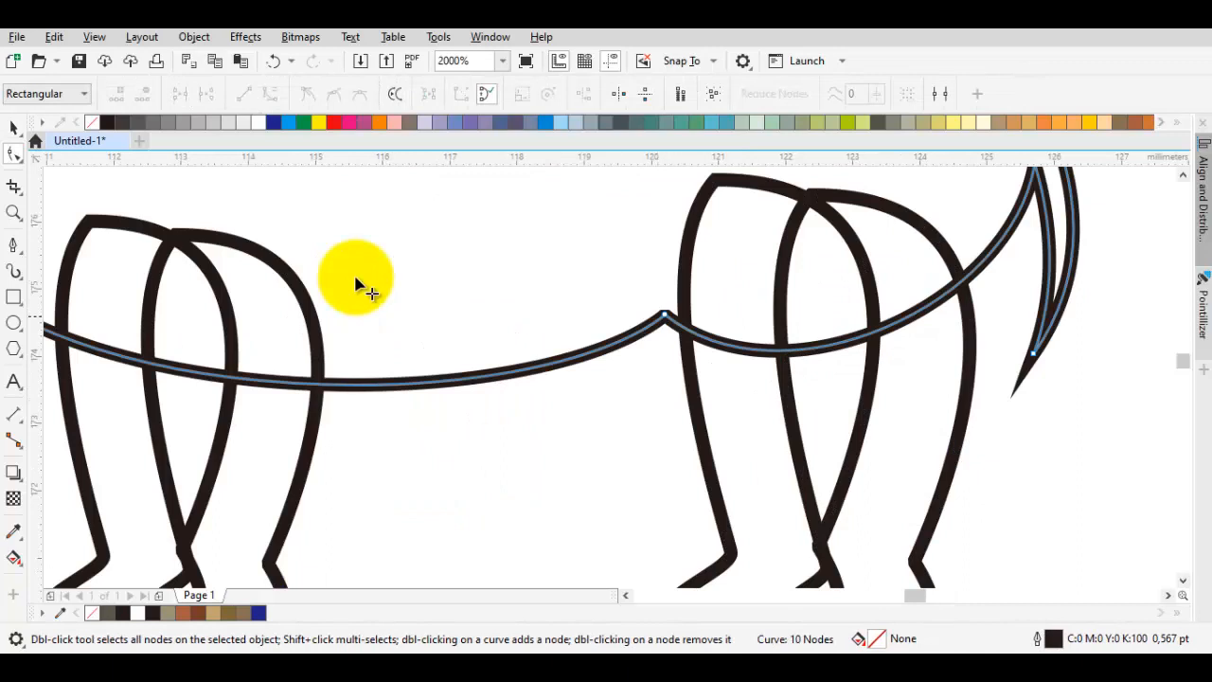
pyautogui.hotkey('ctrl', 'a')
pyautogui.hotkey('shift', 'F10')
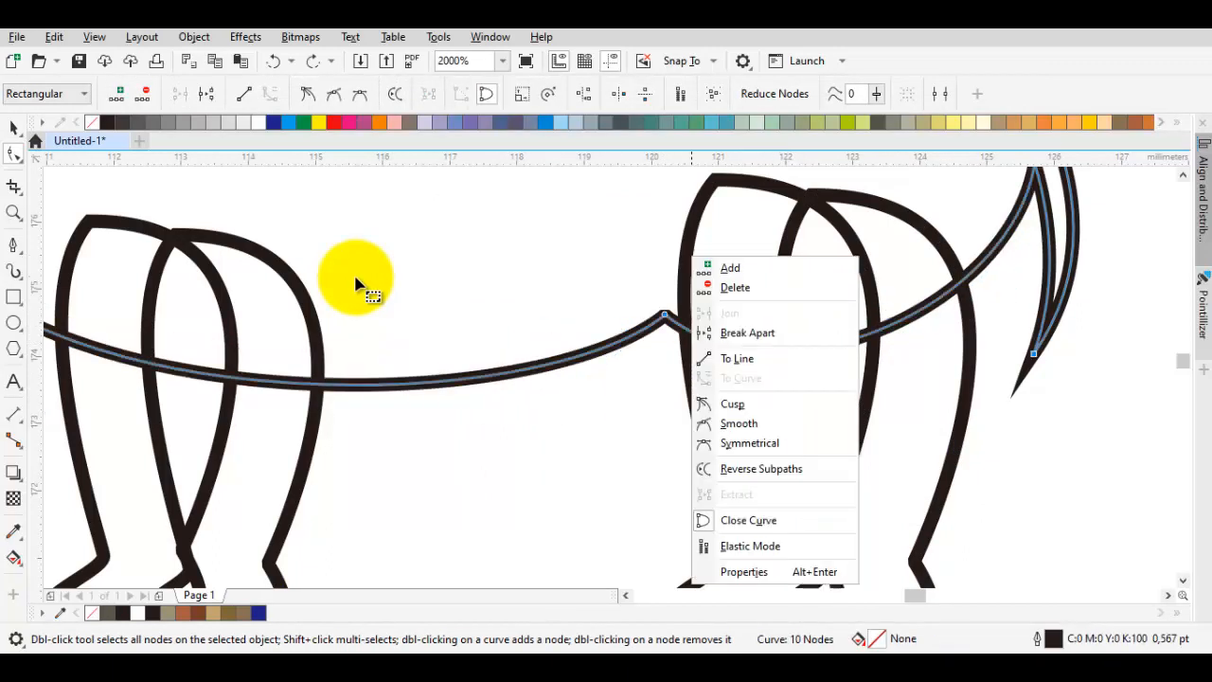
pyautogui.click(733, 405)
pyautogui.click(665, 314)
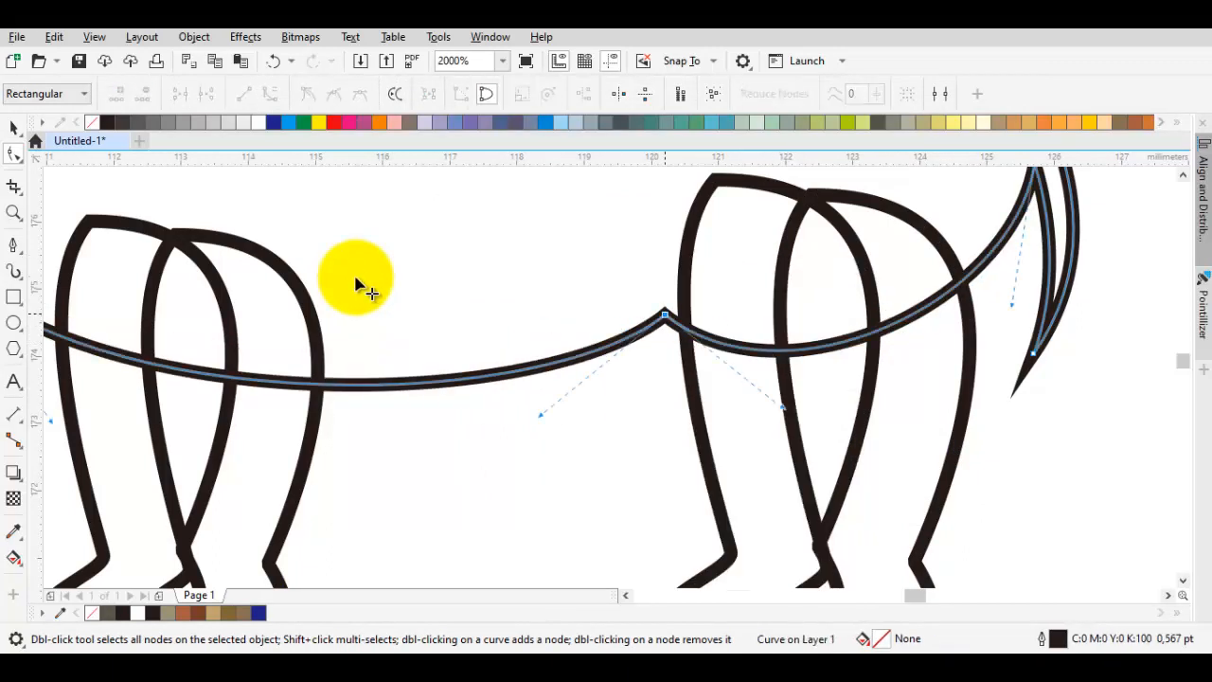
pyautogui.moveTo(665, 315)
pyautogui.mouseDown()
pyautogui.moveTo(780, 318)
pyautogui.moveTo(667, 382)
pyautogui.mouseUp()
# Reshape the near rear leg into a broad thigh by pulling its top curve to the tail base with a cusp node and a downward handle
pyautogui.click(860, 376)
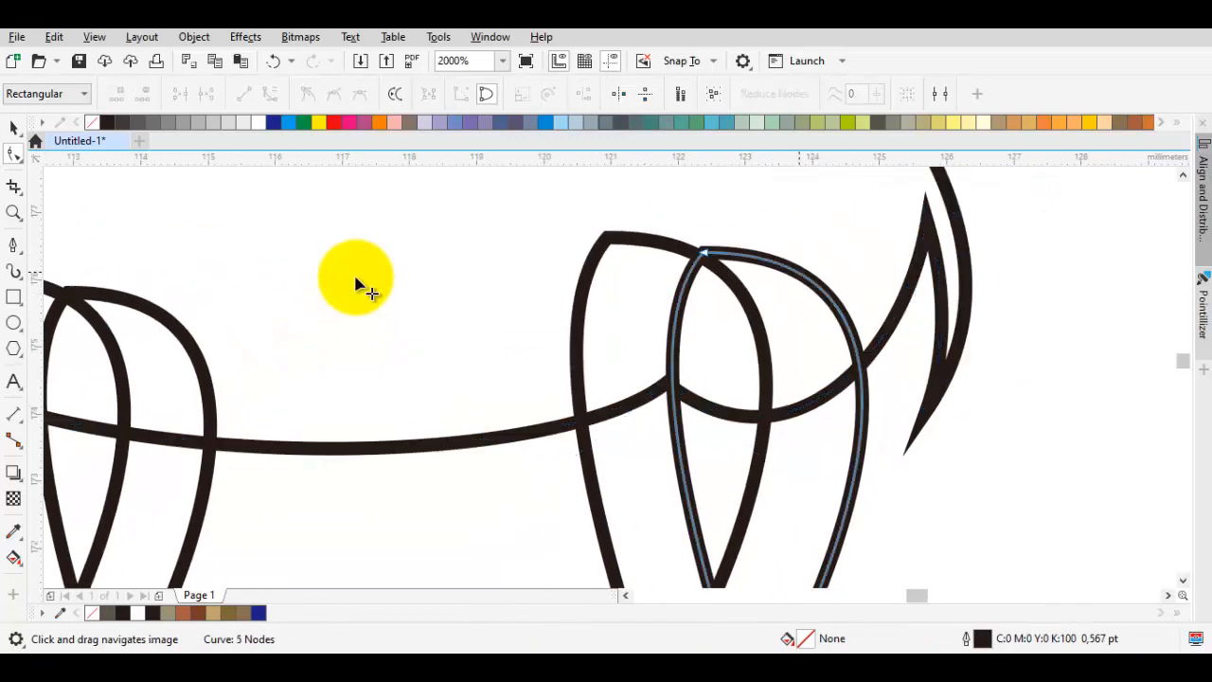
pyautogui.moveTo(792, 267)
pyautogui.mouseDown()
pyautogui.moveTo(881, 248)
pyautogui.moveTo(924, 195)
pyautogui.moveTo(919, 229)
pyautogui.mouseUp()
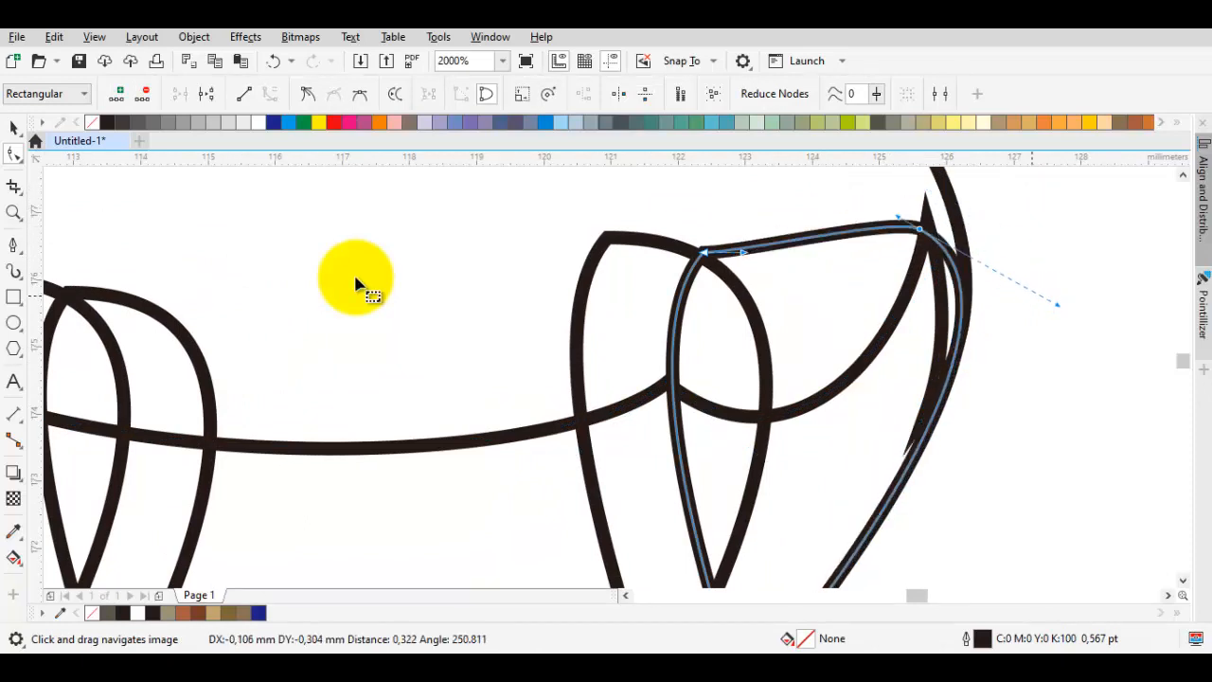
pyautogui.rightClick(1044, 244)
pyautogui.click(1090, 392)
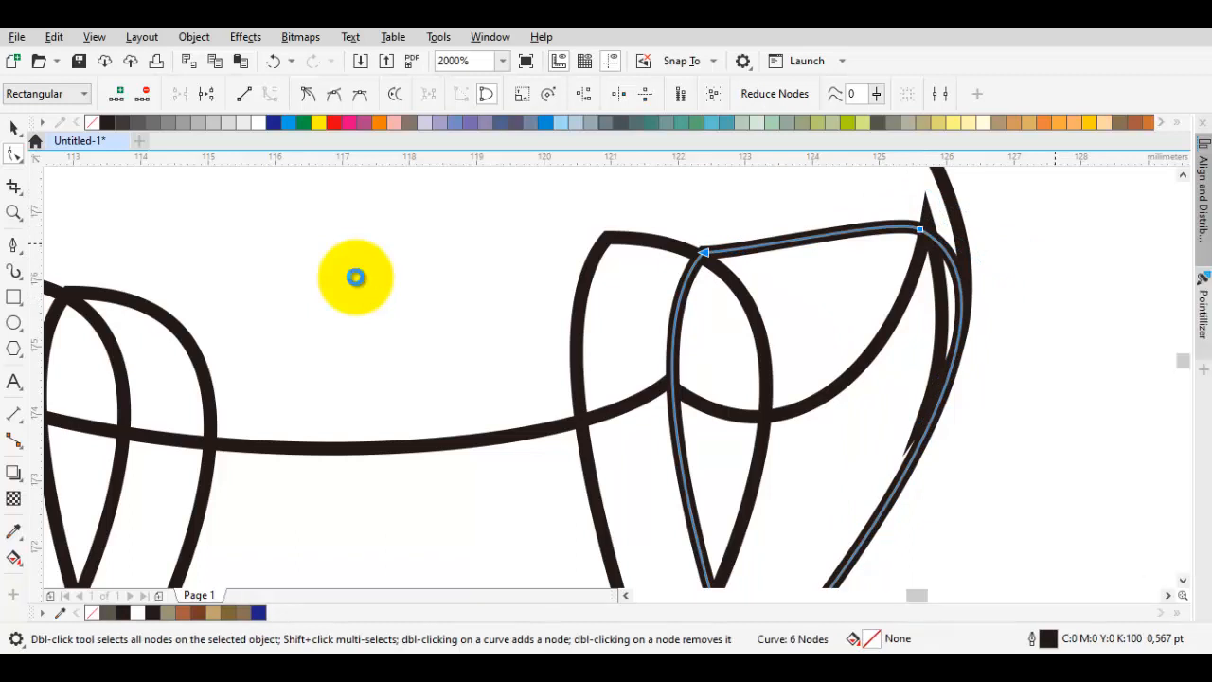
pyautogui.press('space')
pyautogui.press('space')
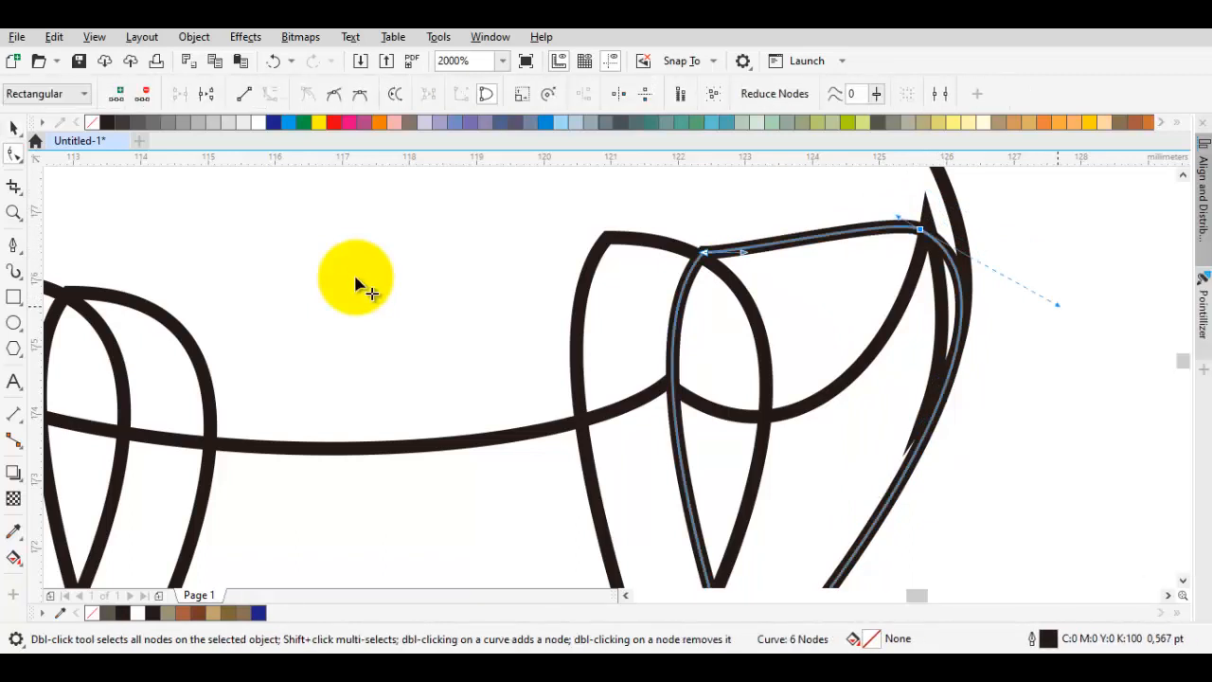
pyautogui.moveTo(1058, 304); pyautogui.dragTo(937, 363)
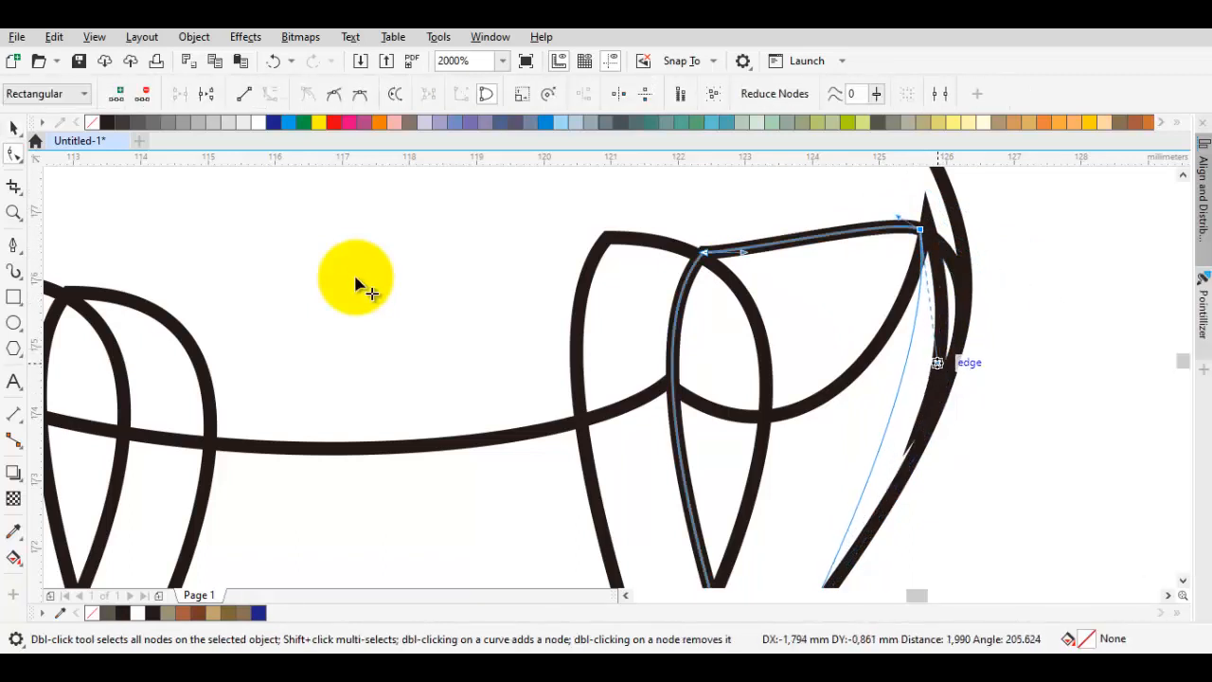
pyautogui.press('space')
pyautogui.scroll(-2, 358, 284)
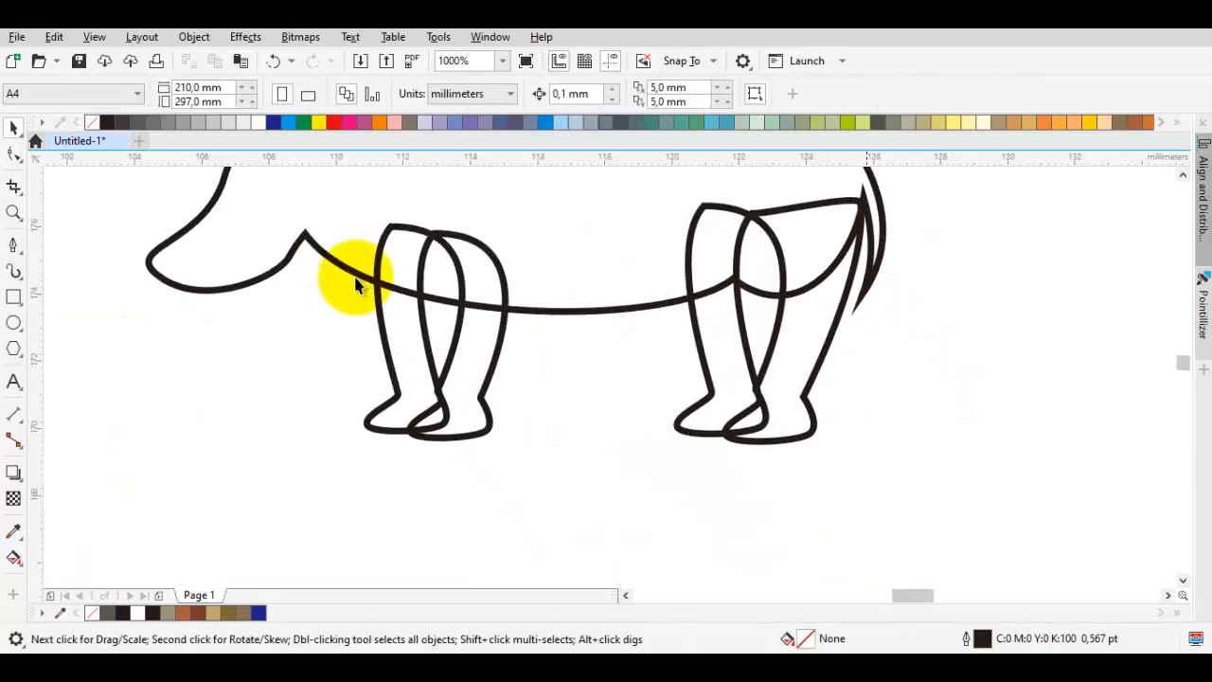
# Shift the near rear leg's foot nodes toward the tail and nudge the far rear leg slightly the same way
pyautogui.press('space')
pyautogui.scroll(2, 358, 284)
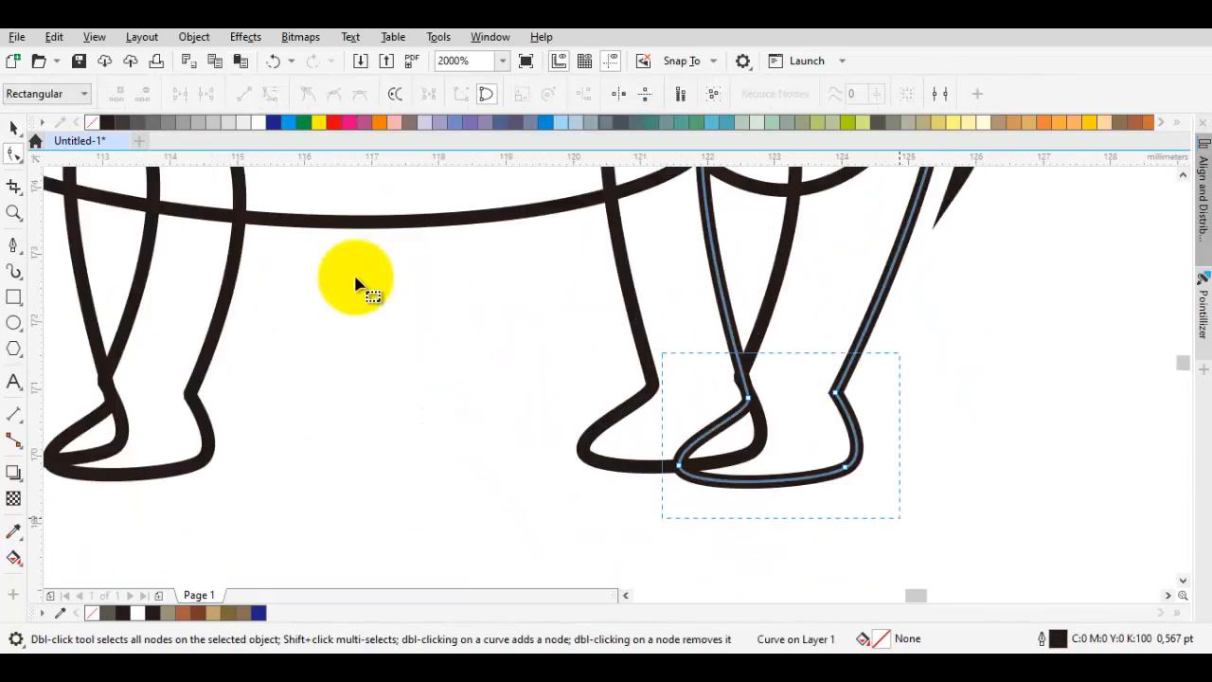
pyautogui.press('Right')
pyautogui.press('Right')
pyautogui.press('Right')
pyautogui.press('Right')
pyautogui.press('Right')
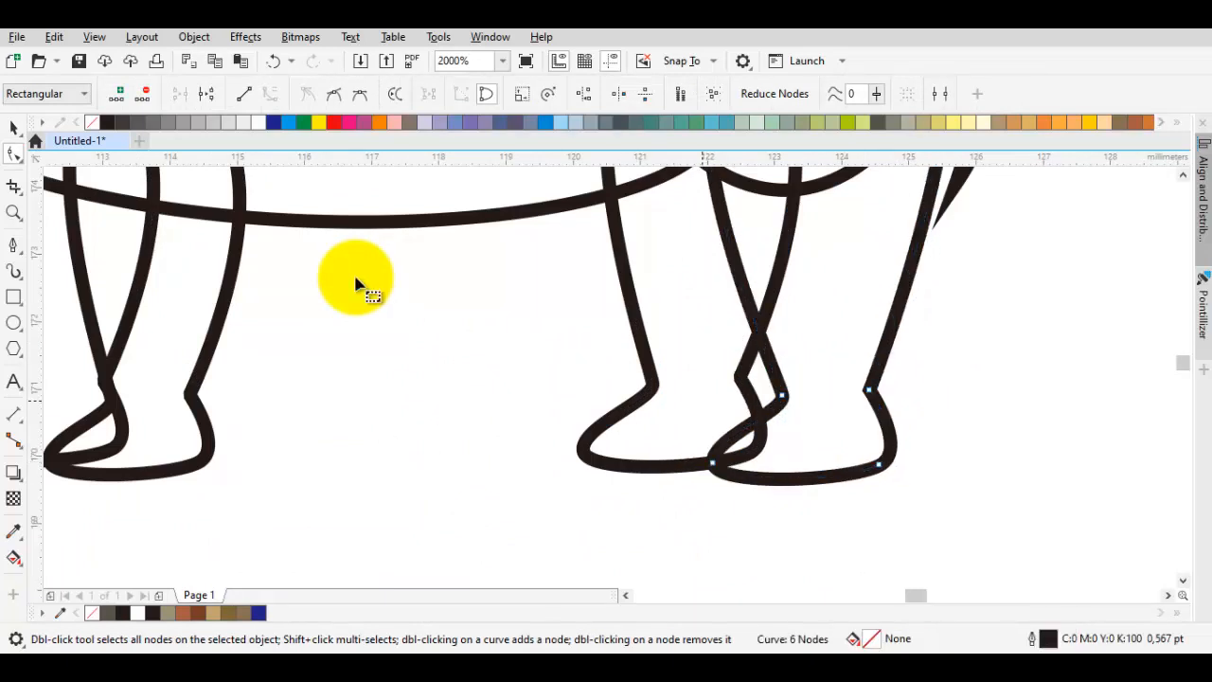
pyautogui.press('space')
pyautogui.press('F3')
pyautogui.press('F3')
pyautogui.press('F3')
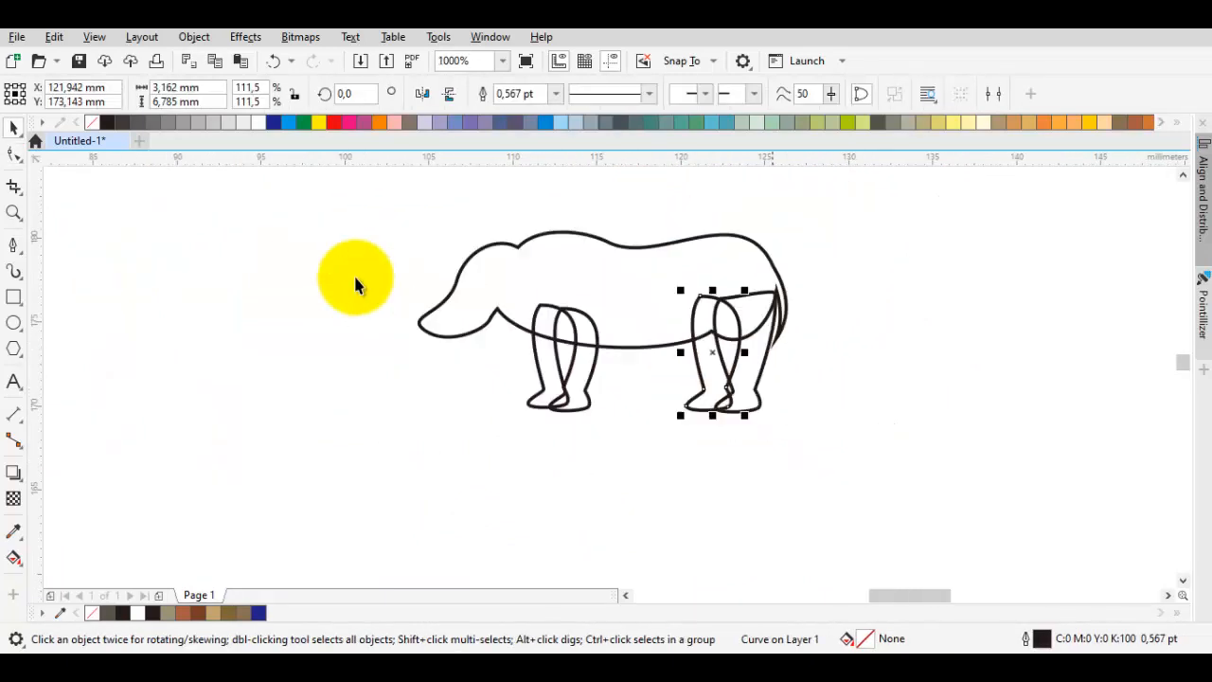
# Fill the body and all four legs with dark olive-grey
pyautogui.hotkey('ctrl', 'a')
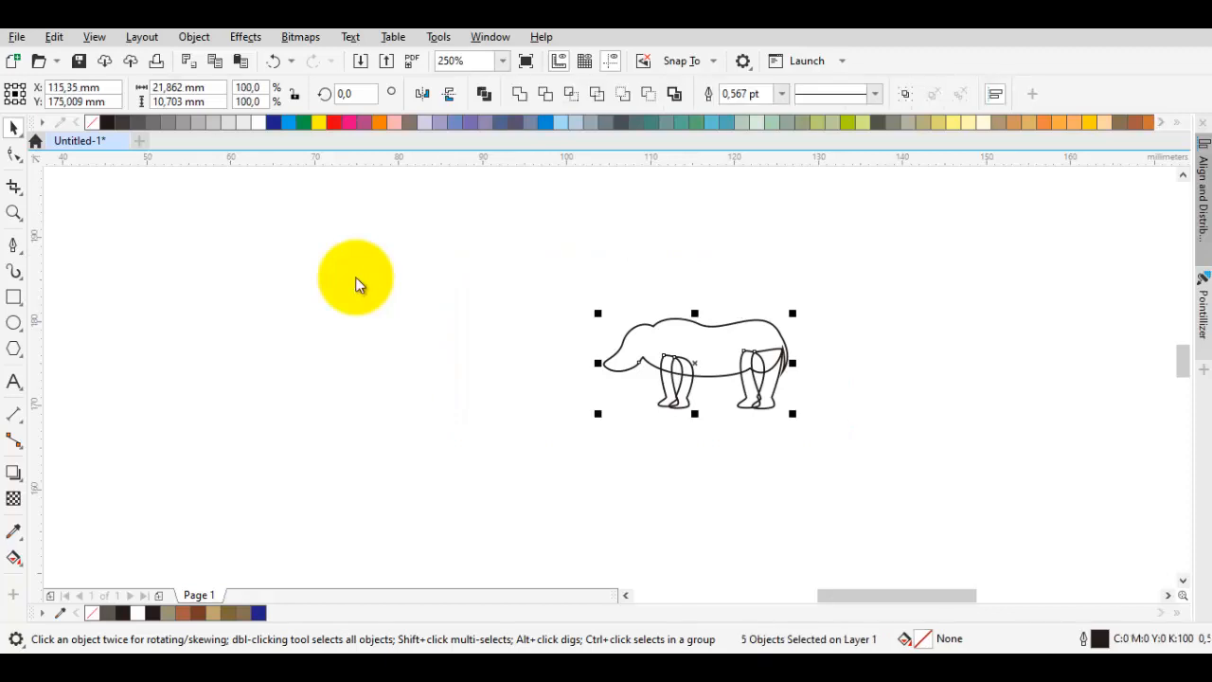
pyautogui.click(878, 122)
pyautogui.press('Escape')
pyautogui.scroll(1, 708, 374)
pyautogui.moveTo(709, 373); pyautogui.dragTo(693, 392)
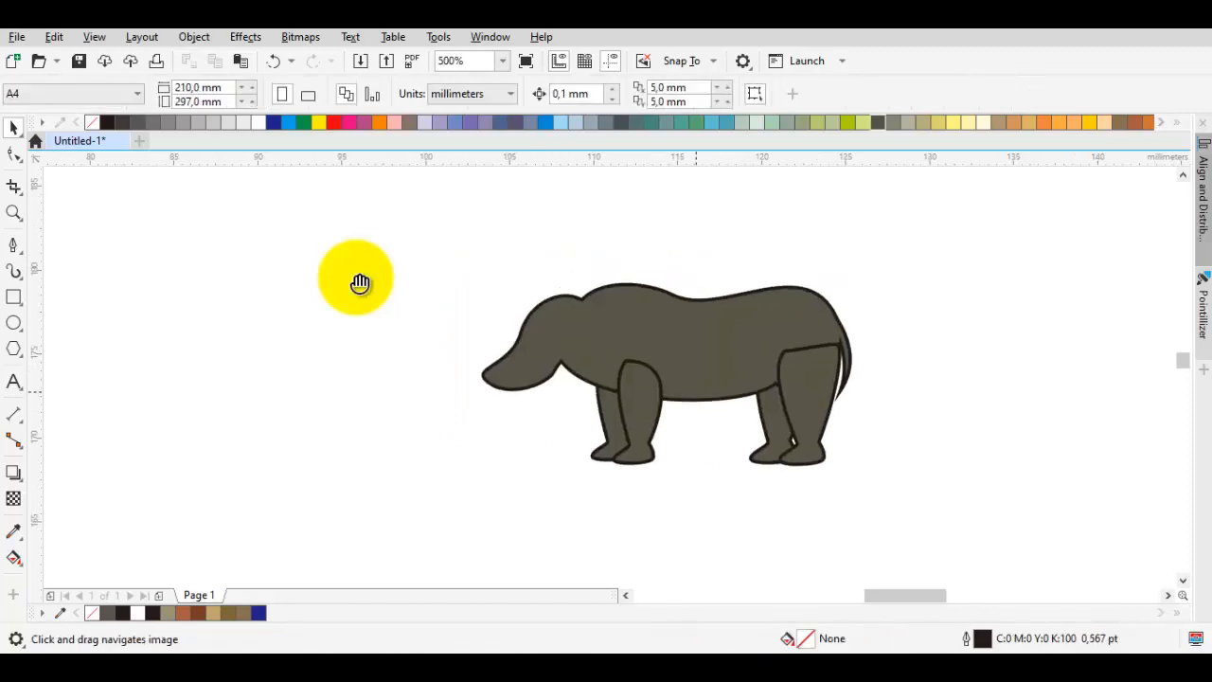
# Draw a closed oval ear about 1.2 mm wide and 1.4 mm tall over the head's upper edge, just before the neck notch
pyautogui.scroll(1, 540, 350)
pyautogui.scroll(2, 355, 280)
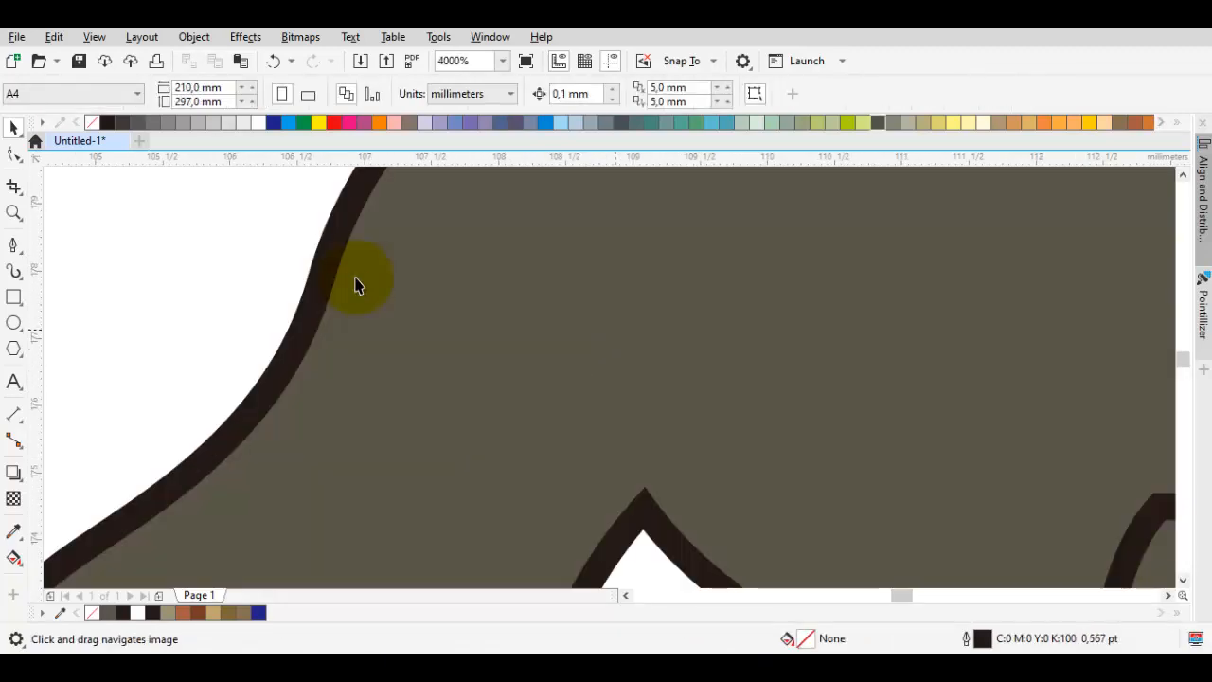
pyautogui.scroll(-2, 357, 284)
pyautogui.scroll(2, 355, 280)
pyautogui.press('F5')
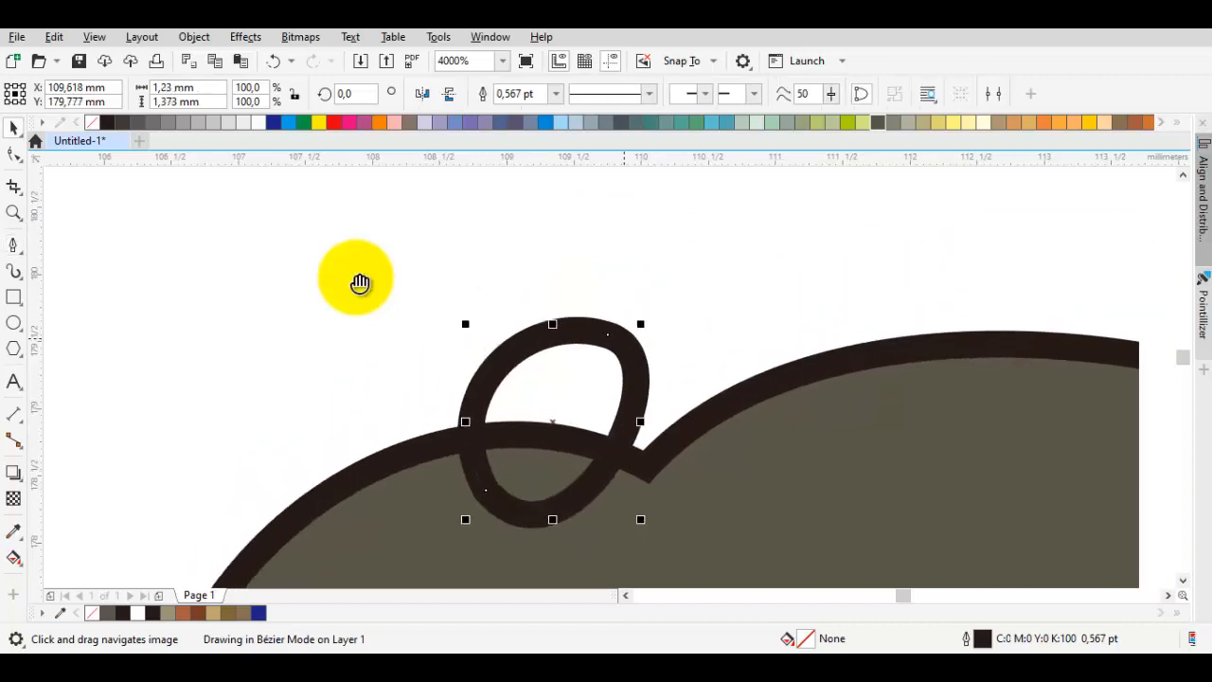
pyautogui.press('space')
# Stretch the ear's tip node up and back, narrow the tip with its handle, and widen the ear's front side
pyautogui.press('F10')
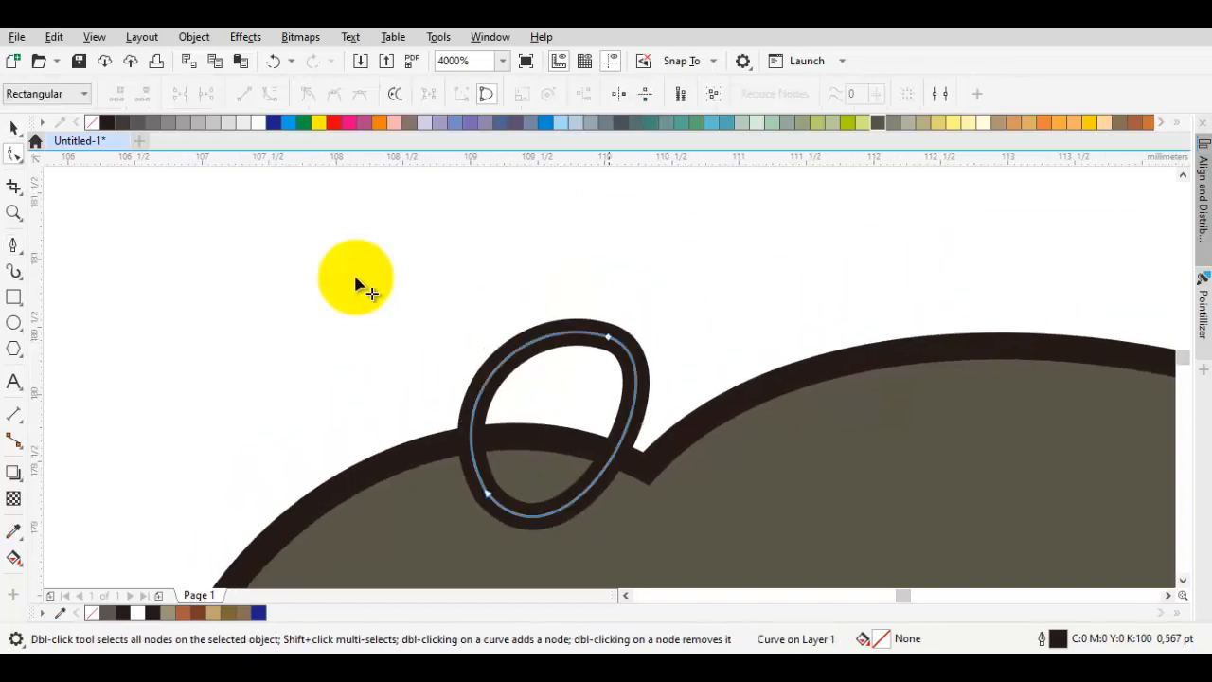
pyautogui.moveTo(608, 336); pyautogui.dragTo(663, 276)
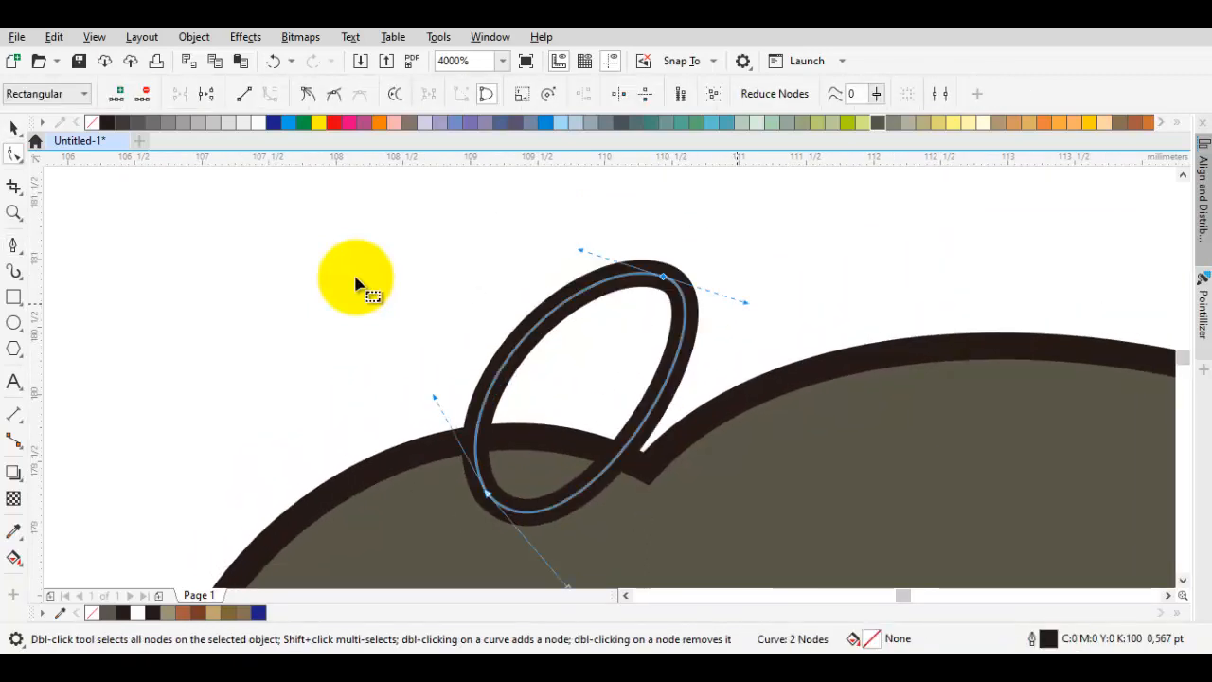
pyautogui.moveTo(748, 302); pyautogui.dragTo(700, 306)
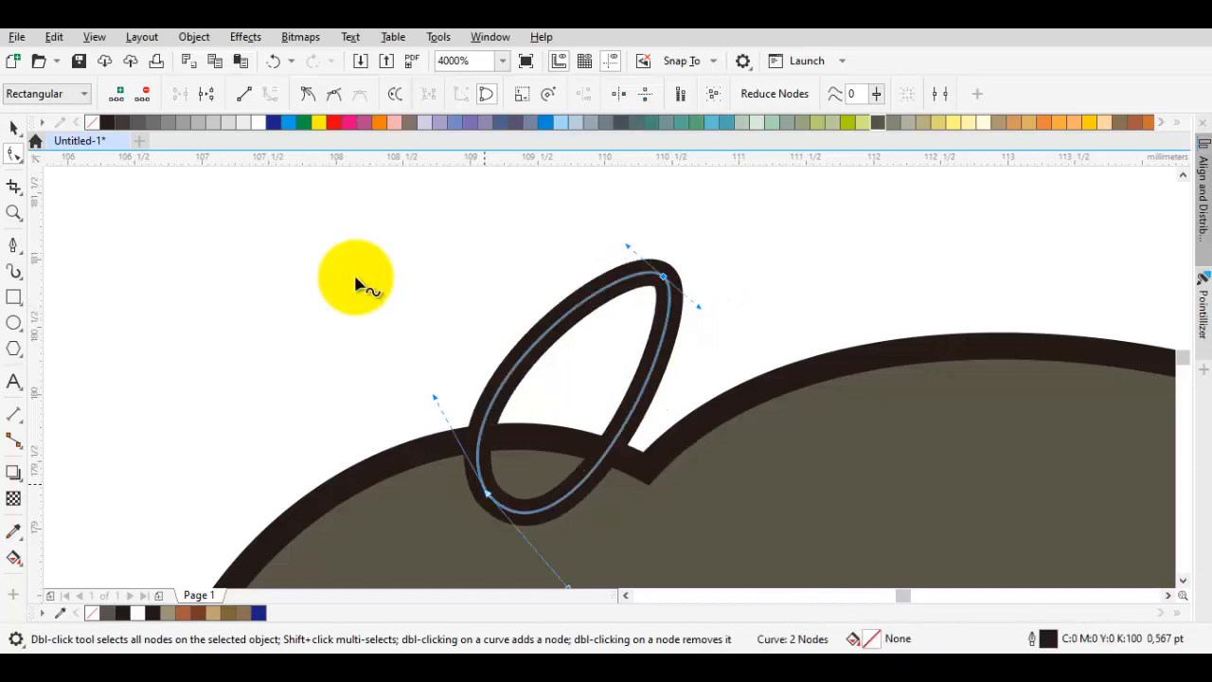
pyautogui.moveTo(435, 397); pyautogui.dragTo(365, 393)
# Make the ear's base node smooth and swing its lower handle toward the body to round the base
pyautogui.rightClick(486, 493)
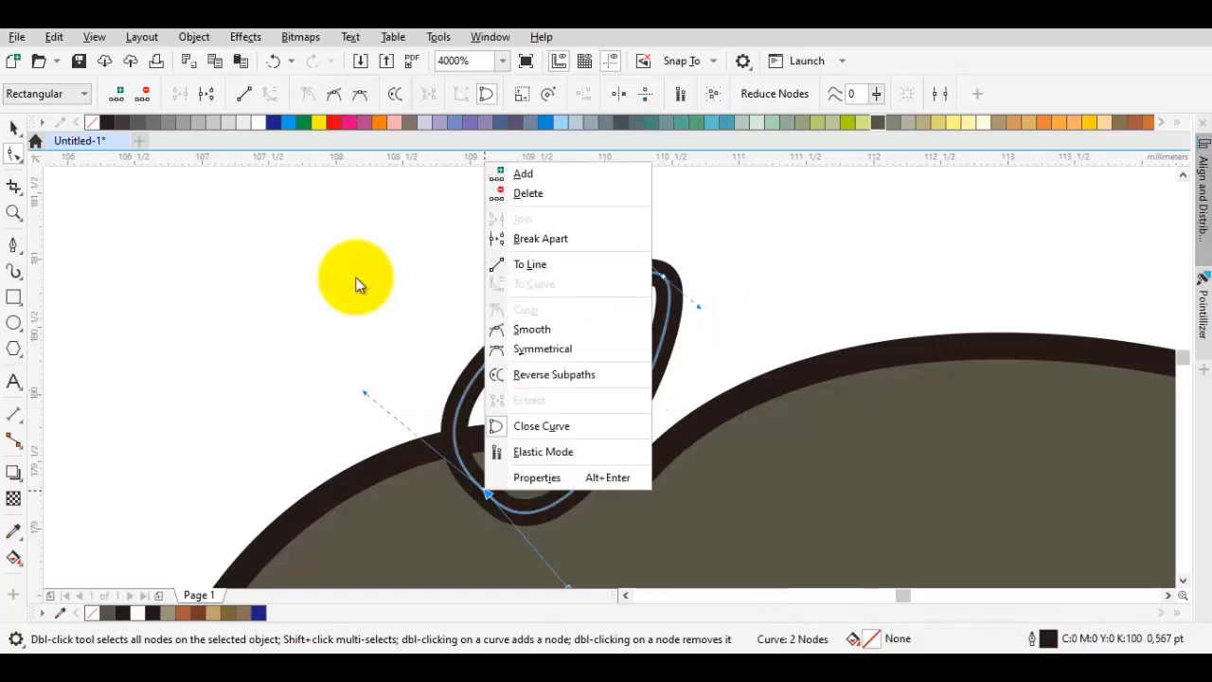
pyautogui.click(543, 349)
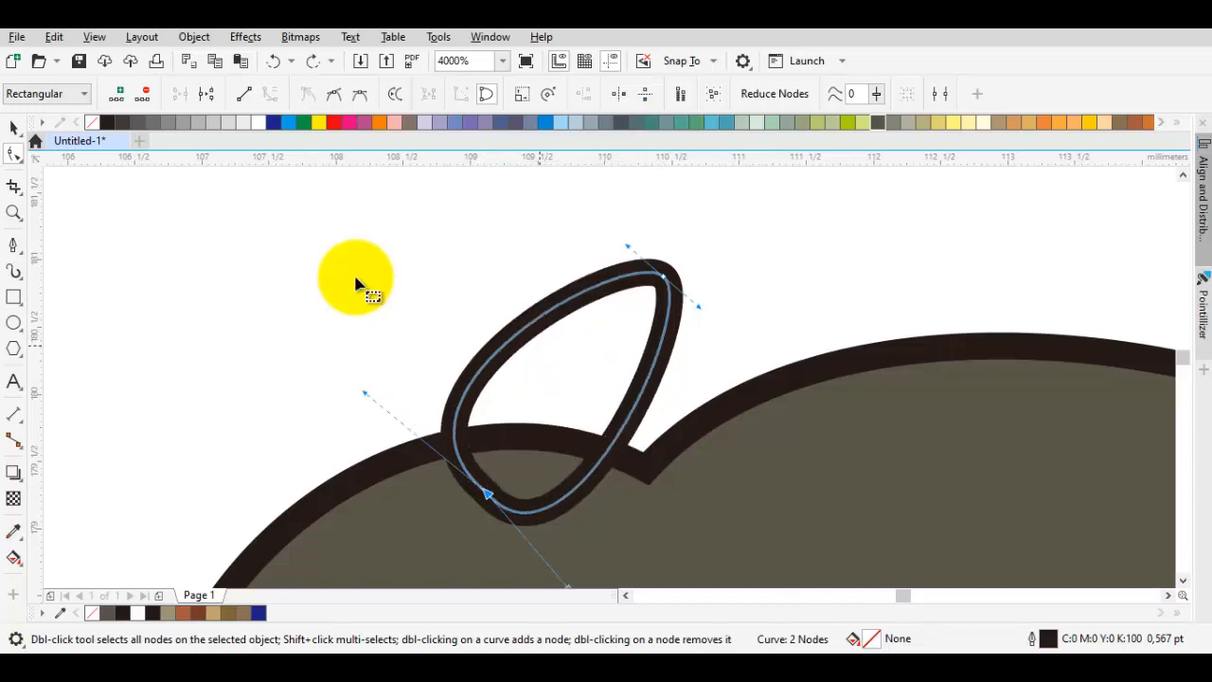
pyautogui.click(486, 492)
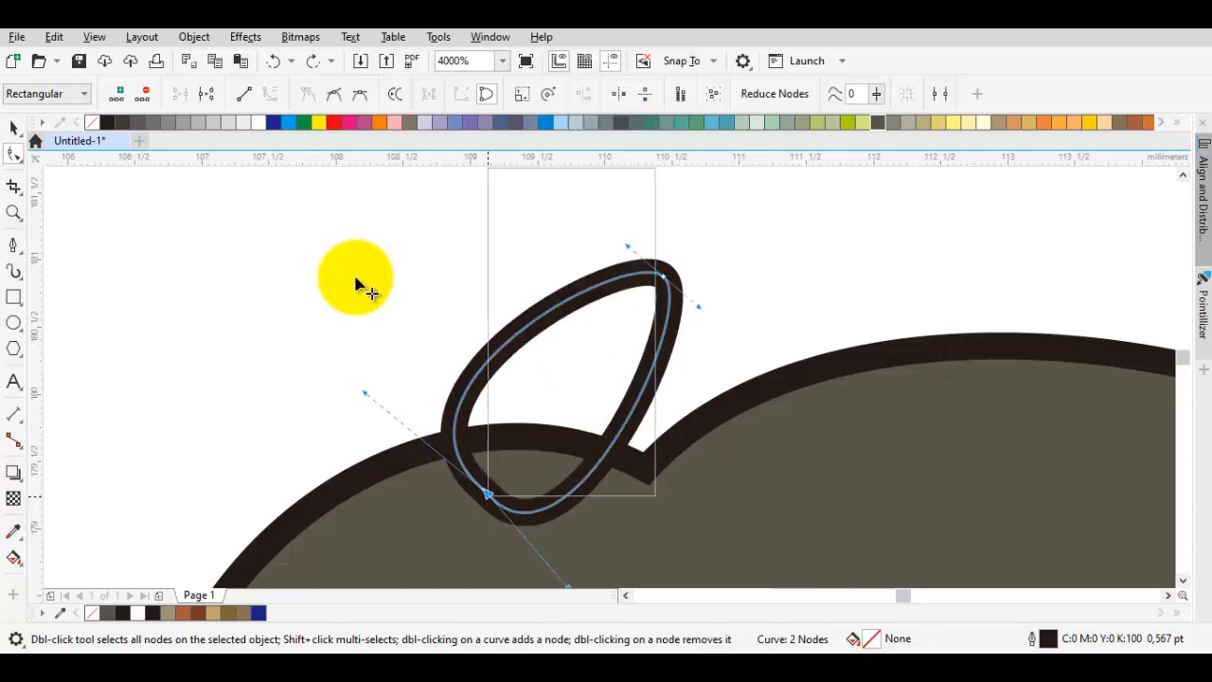
pyautogui.rightClick(486, 492)
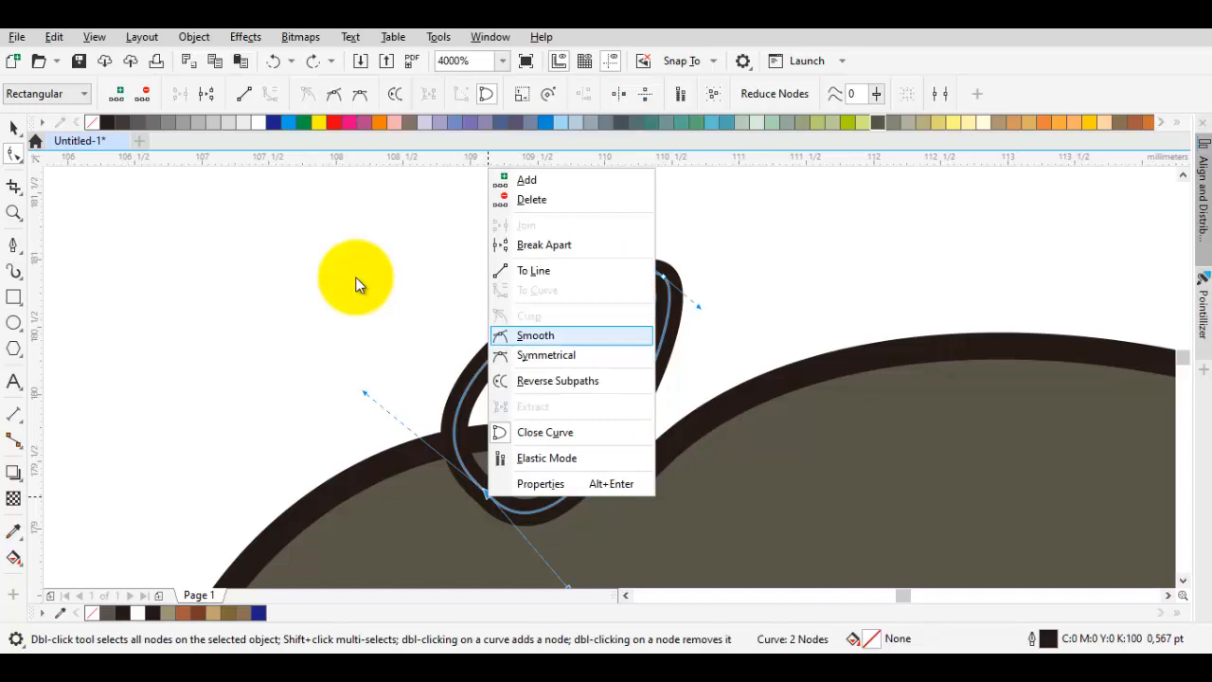
pyautogui.click(536, 335)
pyautogui.moveTo(535, 568)
pyautogui.mouseDown()
pyautogui.moveTo(577, 441)
pyautogui.moveTo(696, 480)
pyautogui.mouseUp()
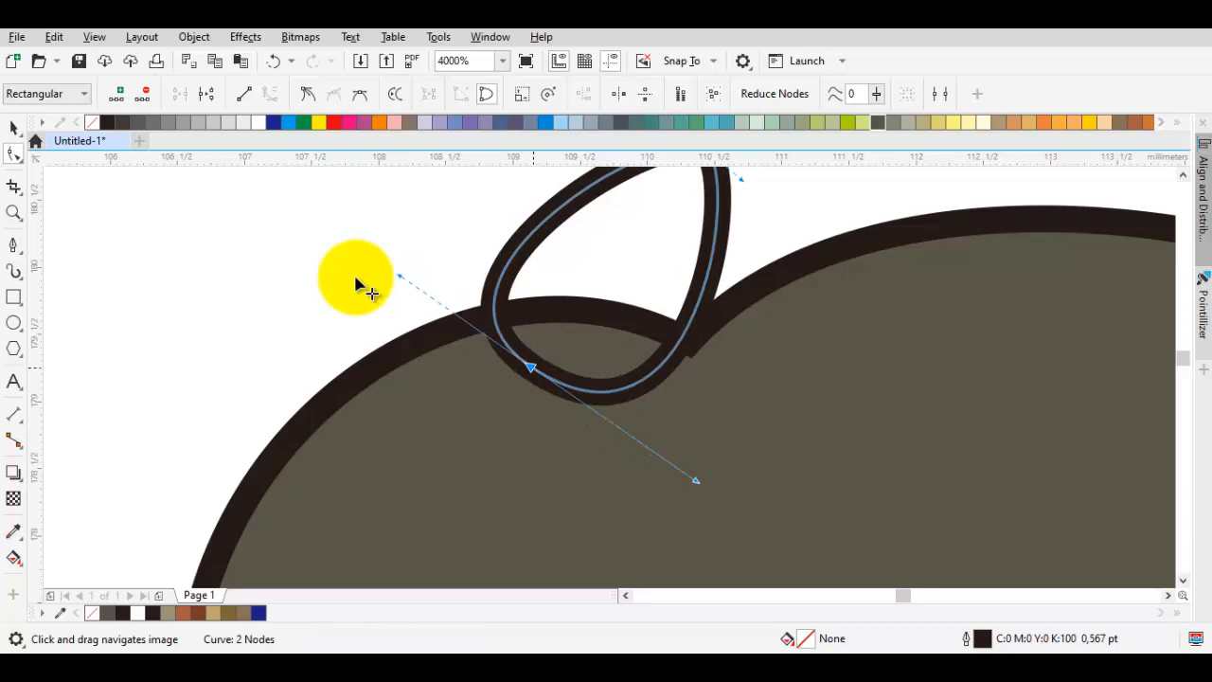
# Pull the ear's base node down into the head and fill the ear with the body's dark olive-grey
pyautogui.moveTo(530, 367); pyautogui.dragTo(497, 431)
pyautogui.press('space')
pyautogui.moveTo(643, 272); pyautogui.dragTo(606, 374)
pyautogui.click(675, 448)
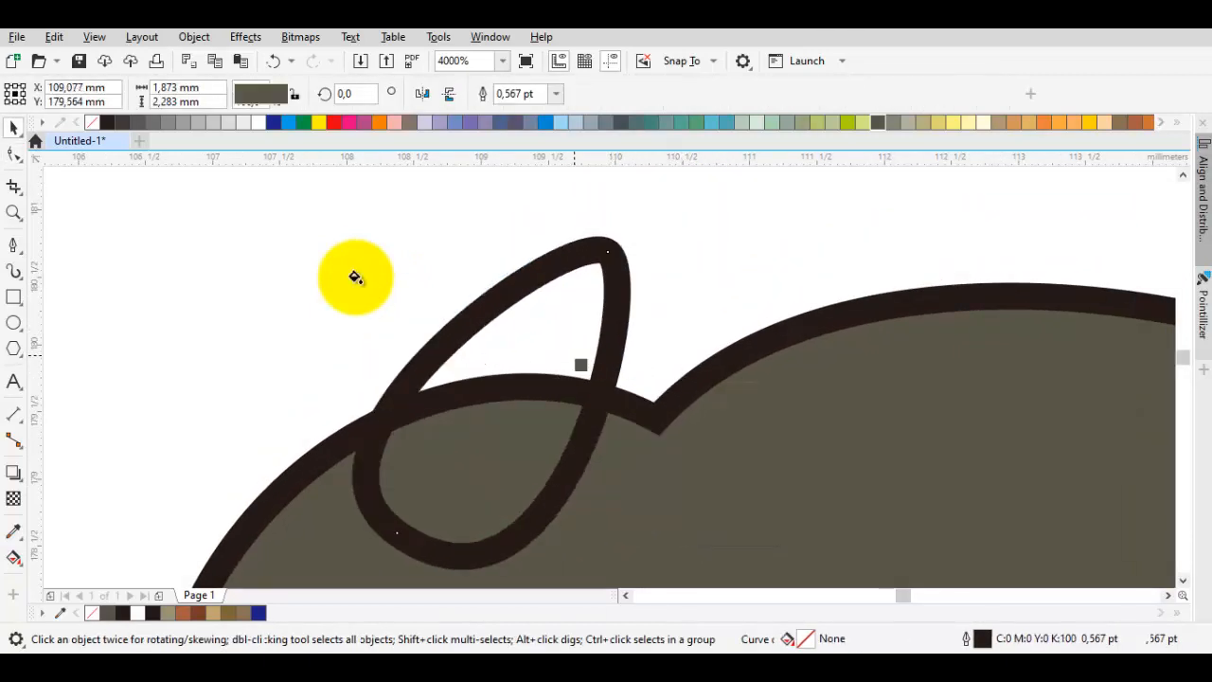
pyautogui.click(569, 349)
pyautogui.scroll(-2, 568, 347)
pyautogui.moveTo(569, 350); pyautogui.dragTo(585, 322)
# Rotate the ear about 26 degrees toward upright, reduce its size and place it on the head's upper edge near the neck notch
pyautogui.press('space')
pyautogui.click(570, 331)
pyautogui.scroll(1, 584, 322)
pyautogui.click(584, 323)
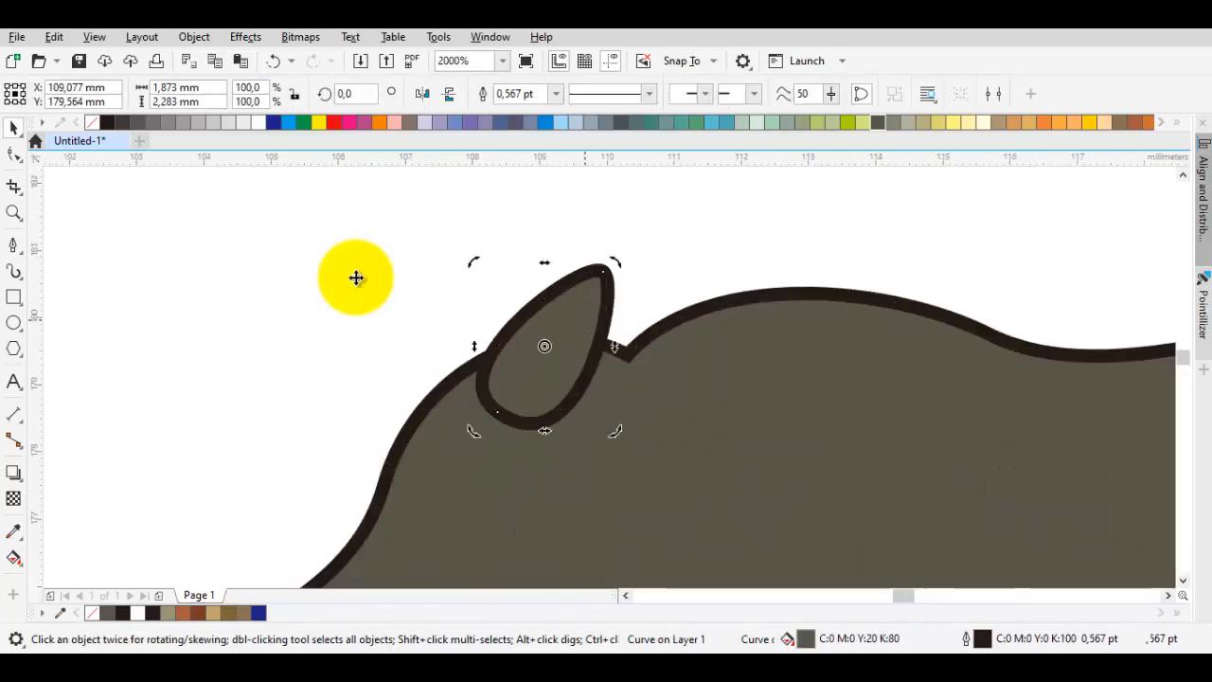
pyautogui.moveTo(619, 265)
pyautogui.mouseDown()
pyautogui.moveTo(568, 256)
pyautogui.moveTo(587, 303)
pyautogui.moveTo(546, 346)
pyautogui.mouseUp()
pyautogui.click(569, 303)
pyautogui.moveTo(520, 390); pyautogui.dragTo(554, 379)
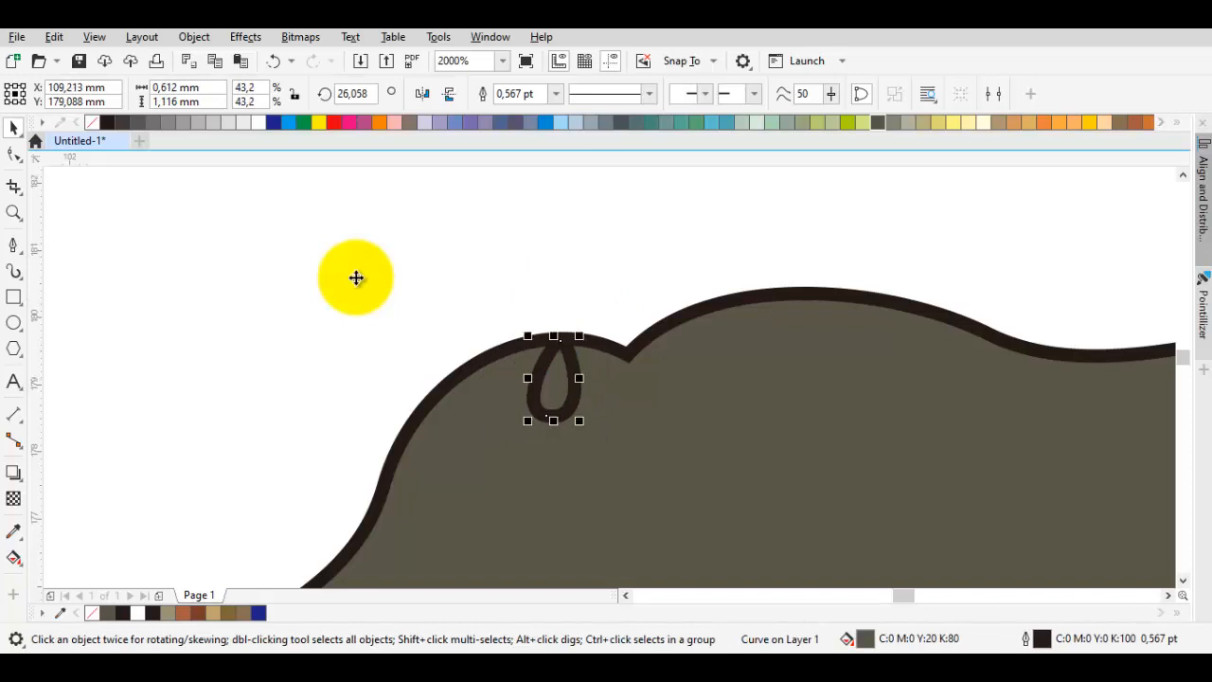
pyautogui.moveTo(585, 335)
pyautogui.mouseDown()
pyautogui.moveTo(601, 306)
pyautogui.moveTo(621, 320)
pyautogui.mouseUp()
pyautogui.click(578, 364)
pyautogui.click(558, 245)
pyautogui.scroll(-1, 558, 245)
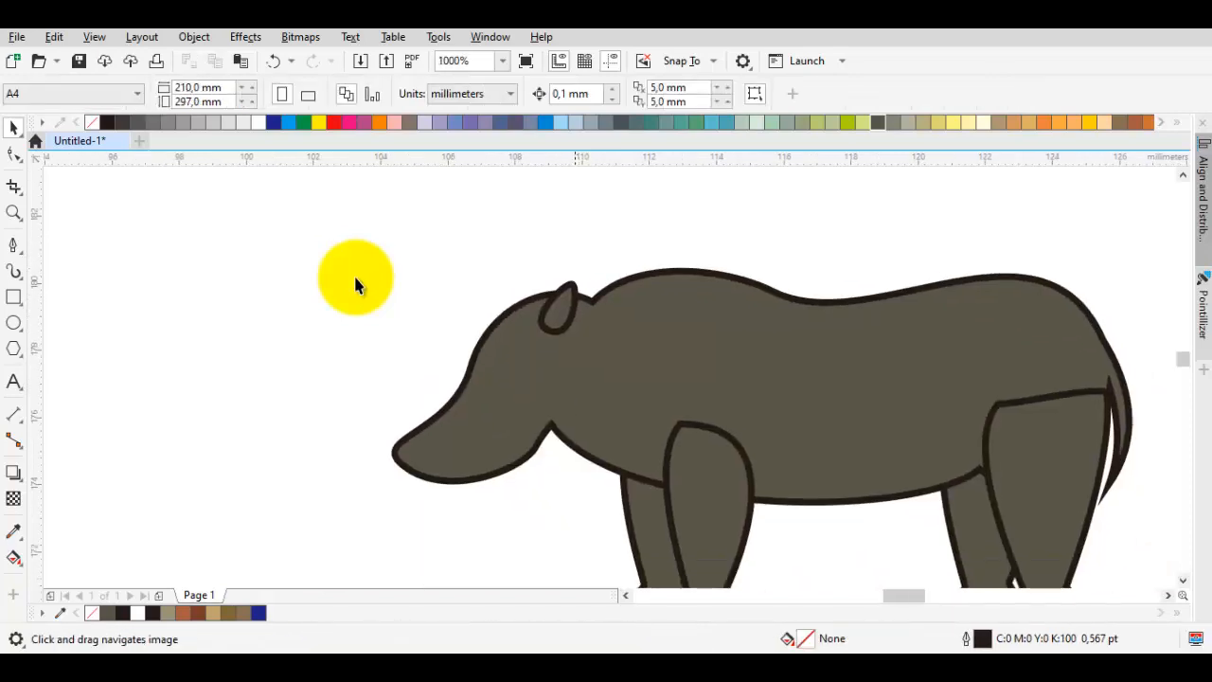
# Delete the extra node on the underside of the jaw to leave one smooth curve up to the throat
pyautogui.scroll(1, 469, 403)
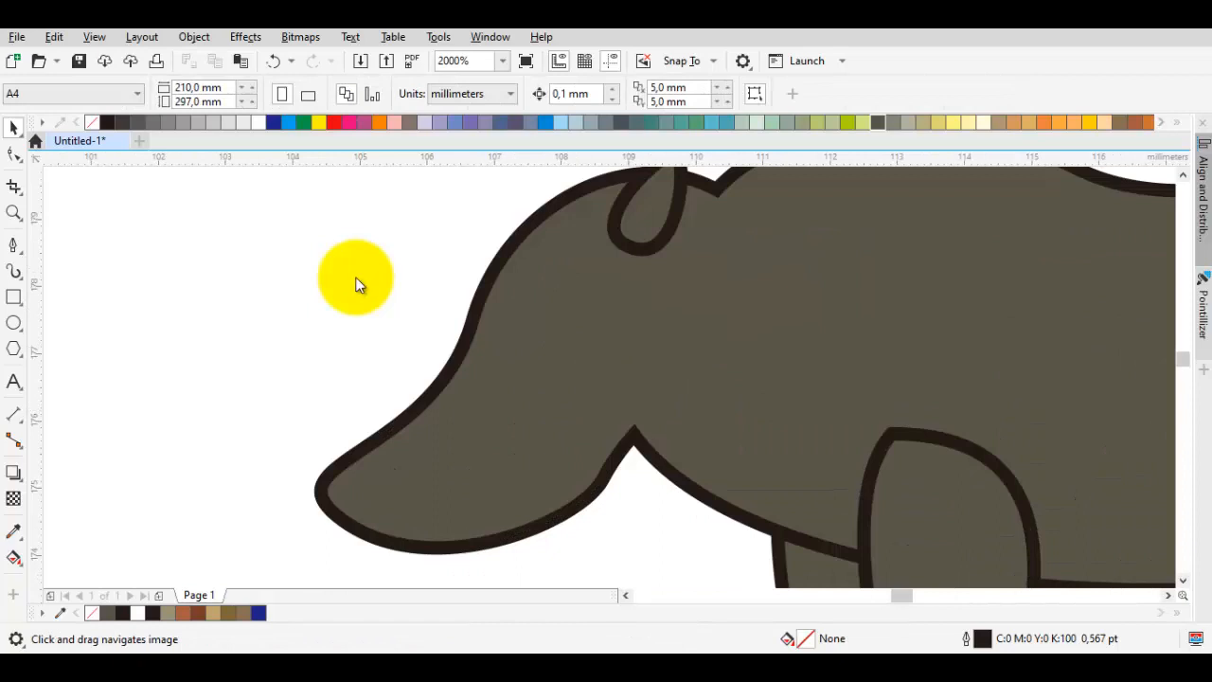
pyautogui.click(592, 487)
pyautogui.press('Delete')
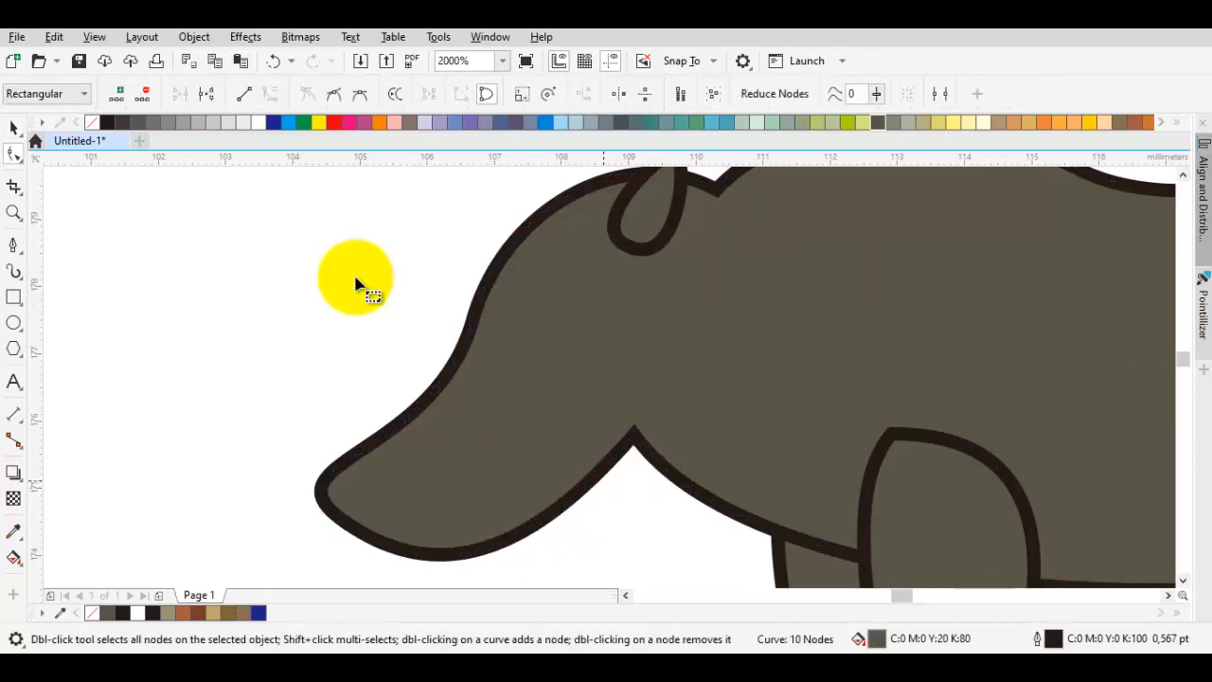
pyautogui.moveTo(355, 277); pyautogui.dragTo(396, 254)
pyautogui.press('space')
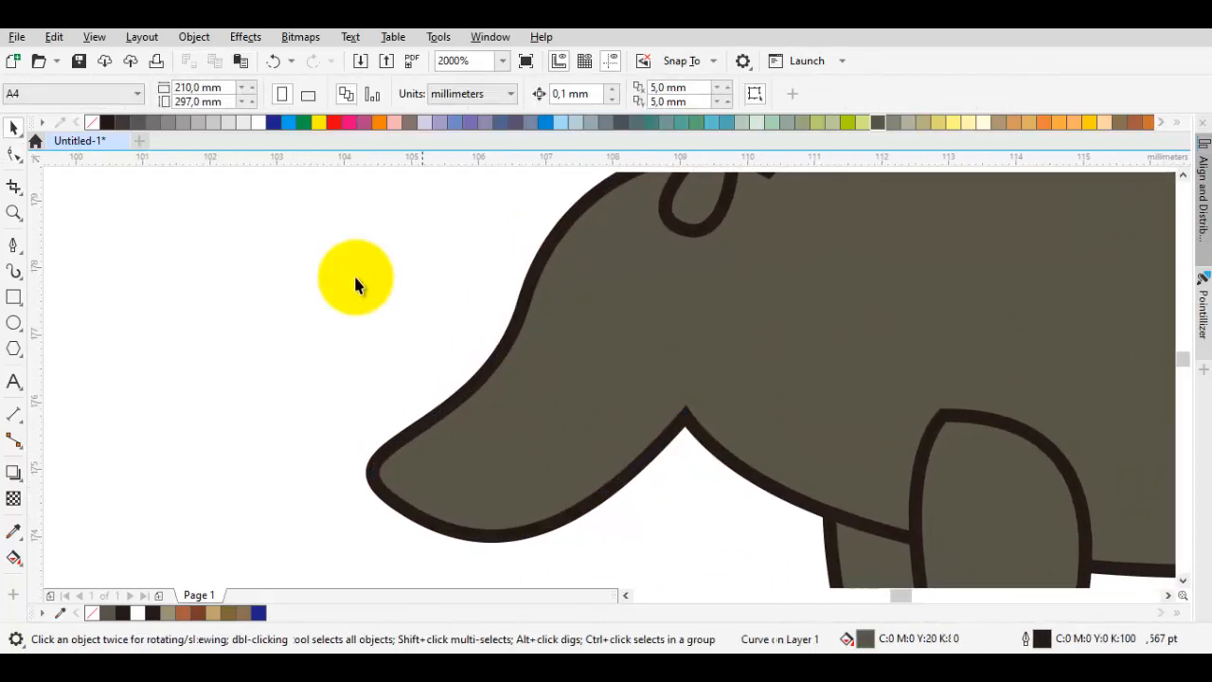
# Draw a closed curved horn about 2.9 mm wide and 3.7 mm tall from the snout with the Pen tool and fill it pale yellow
pyautogui.press('space')
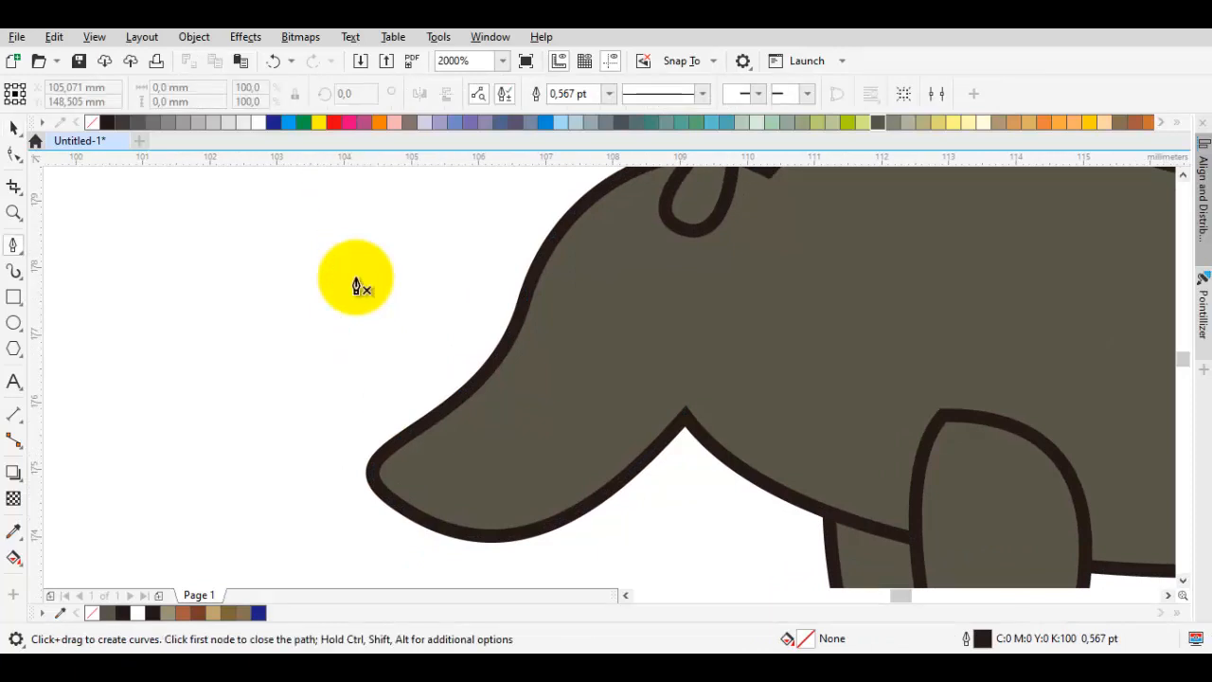
pyautogui.moveTo(482, 461); pyautogui.dragTo(499, 481)
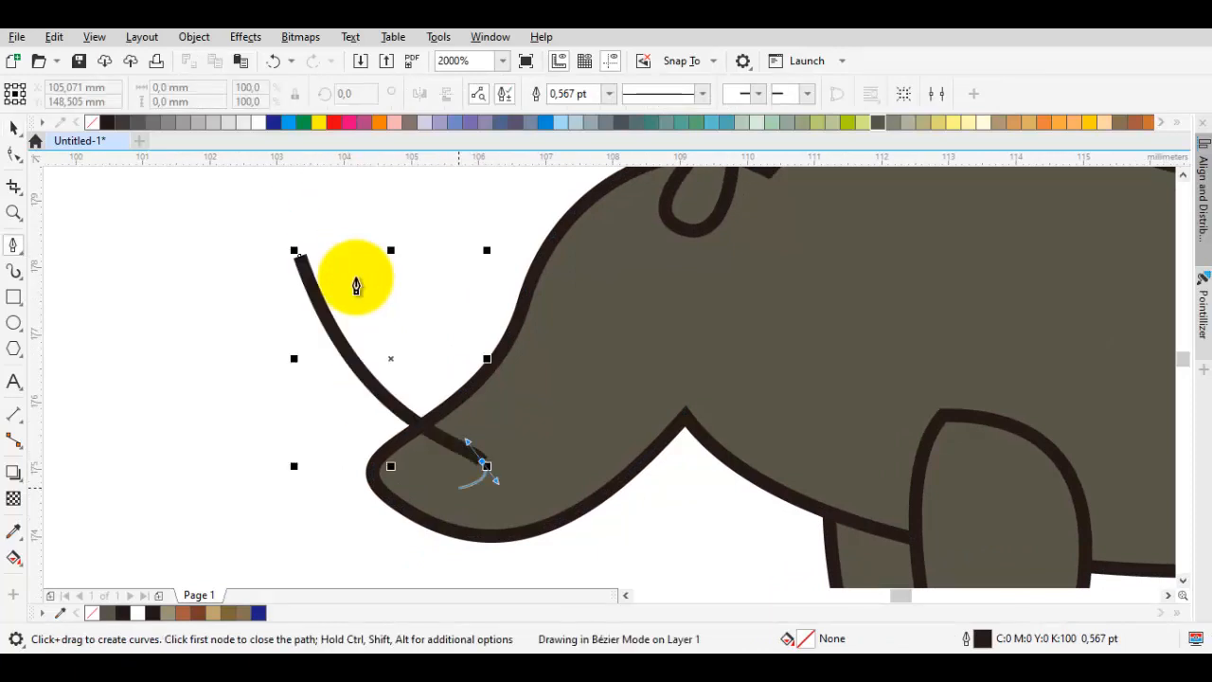
pyautogui.click(431, 502)
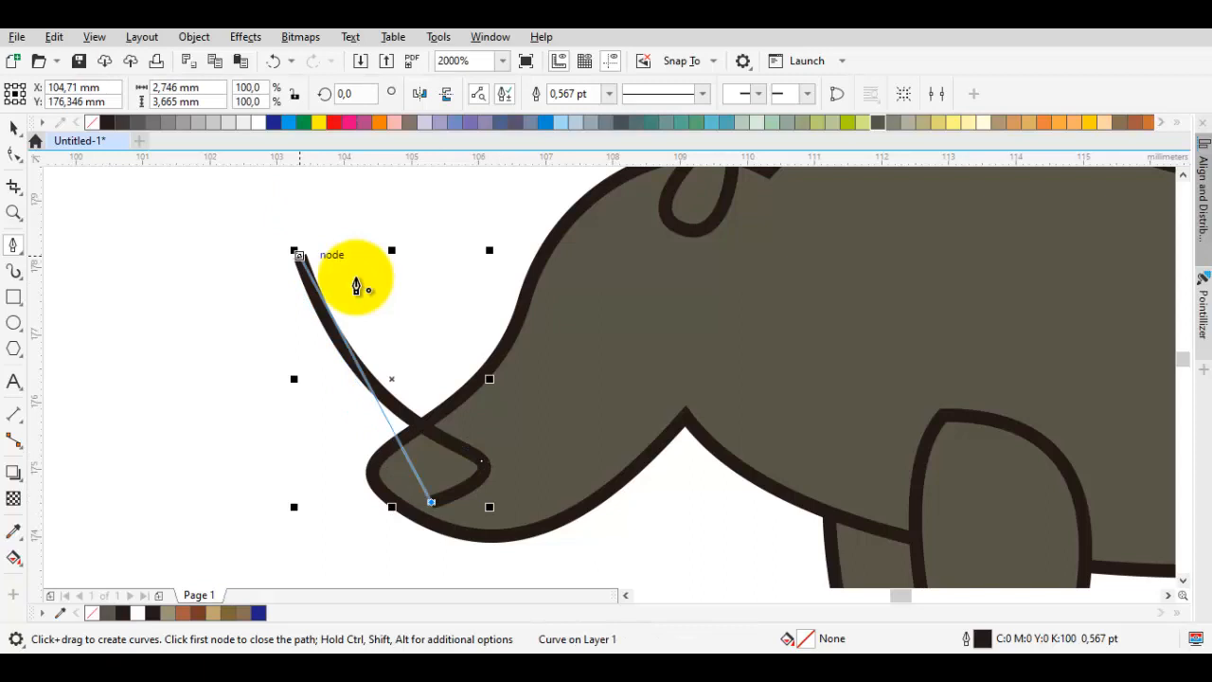
pyautogui.moveTo(299, 256); pyautogui.dragTo(238, 440)
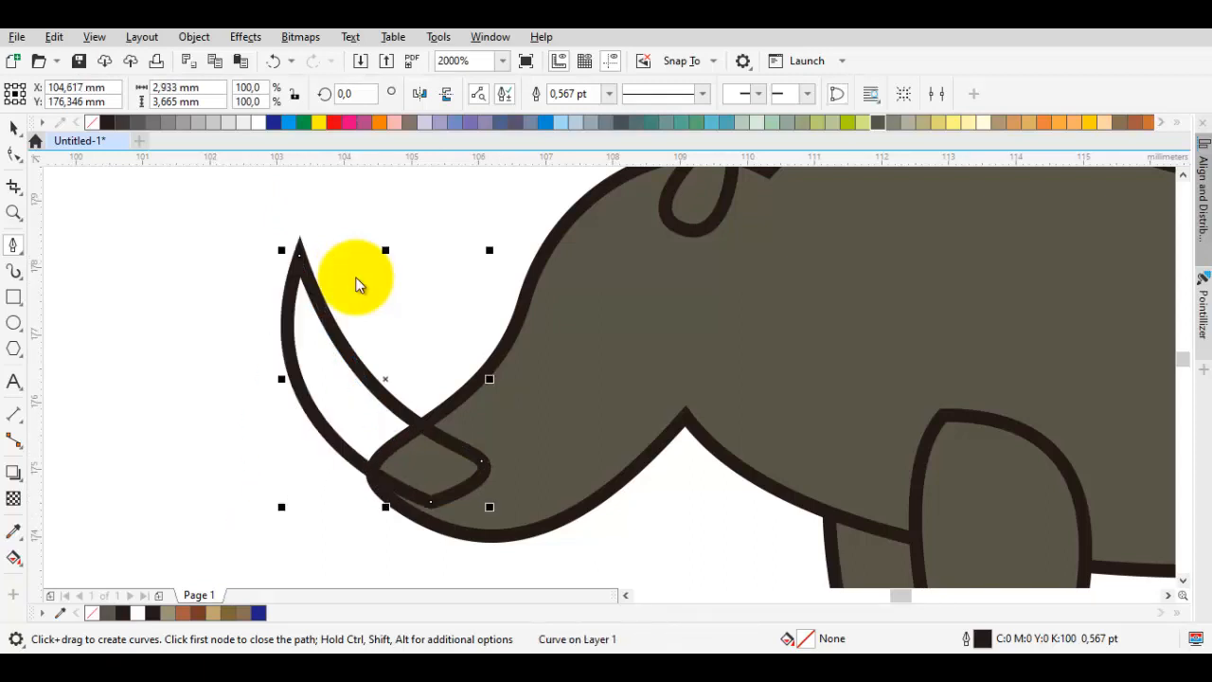
pyautogui.moveTo(355, 277); pyautogui.dragTo(358, 284)
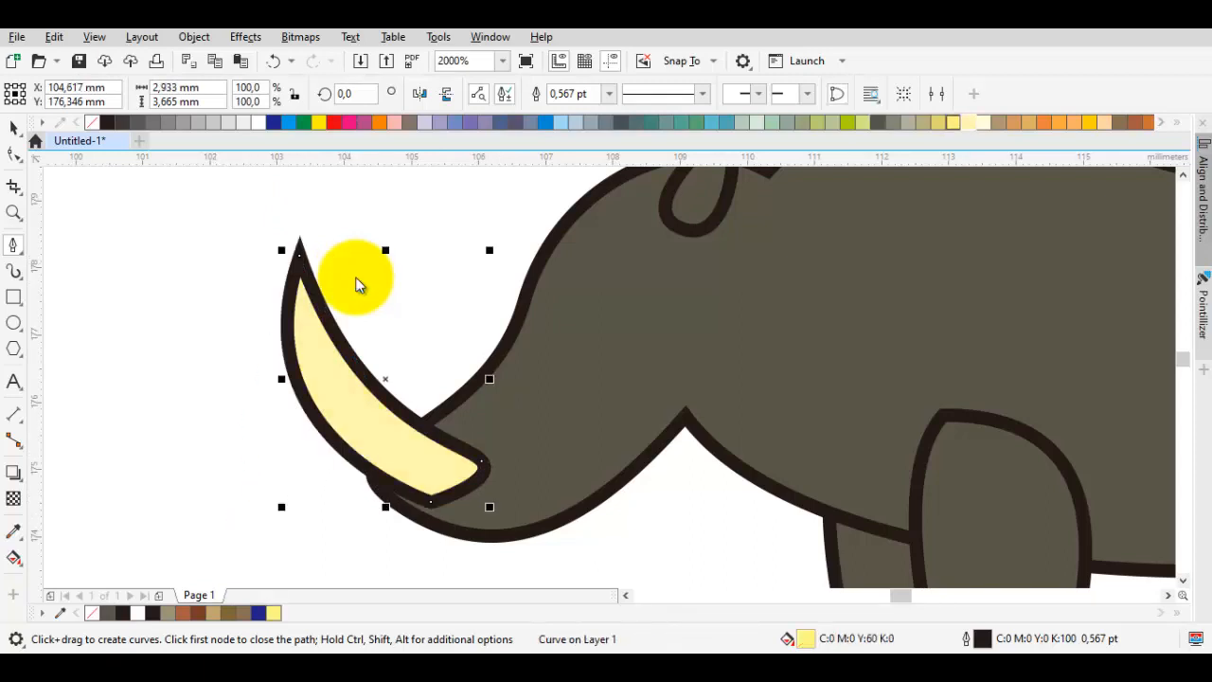
# Move the horn's two base nodes up and forward on the snout, and slim the horn by pulling the tip's front handle inward
pyautogui.press('space')
pyautogui.press('F10')
pyautogui.moveTo(481, 462); pyautogui.dragTo(484, 422)
pyautogui.moveTo(432, 502)
pyautogui.mouseDown()
pyautogui.moveTo(431, 477)
pyautogui.moveTo(442, 477)
pyautogui.moveTo(425, 486)
pyautogui.mouseUp()
pyautogui.moveTo(484, 423); pyautogui.dragTo(462, 414)
pyautogui.moveTo(425, 486); pyautogui.dragTo(407, 475)
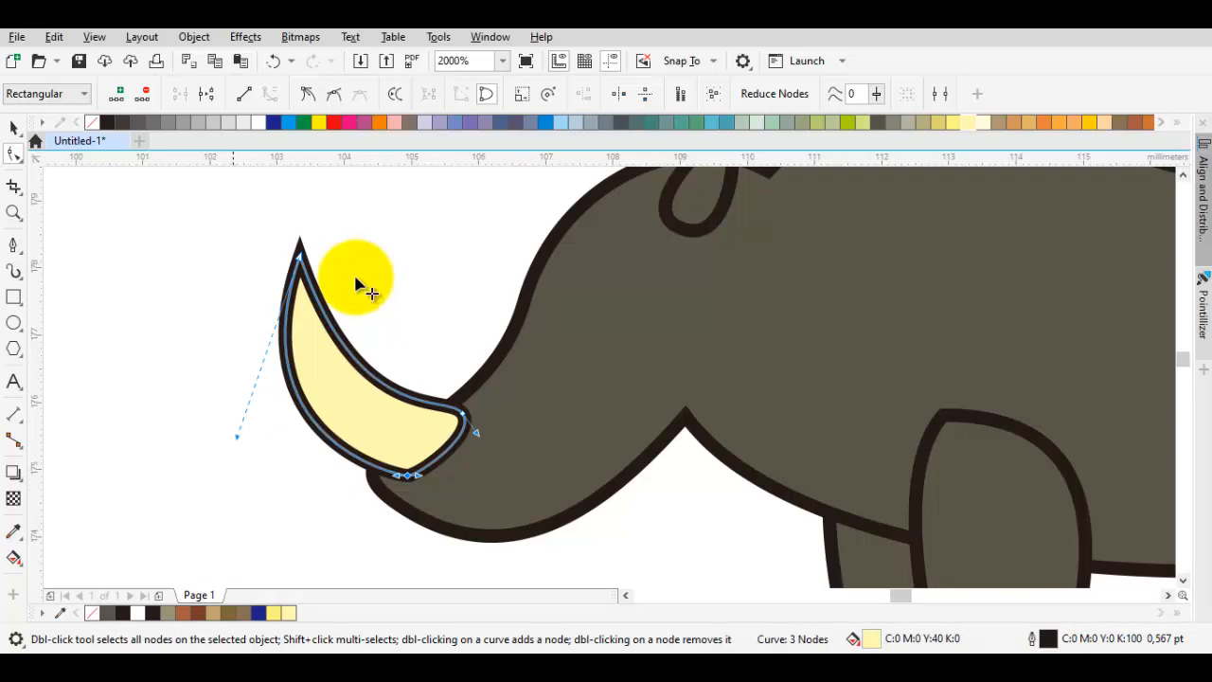
pyautogui.moveTo(236, 438); pyautogui.dragTo(386, 404)
pyautogui.press('space')
pyautogui.scroll(-2, 283, 399)
pyautogui.press('Escape')
pyautogui.scroll(2, 331, 403)
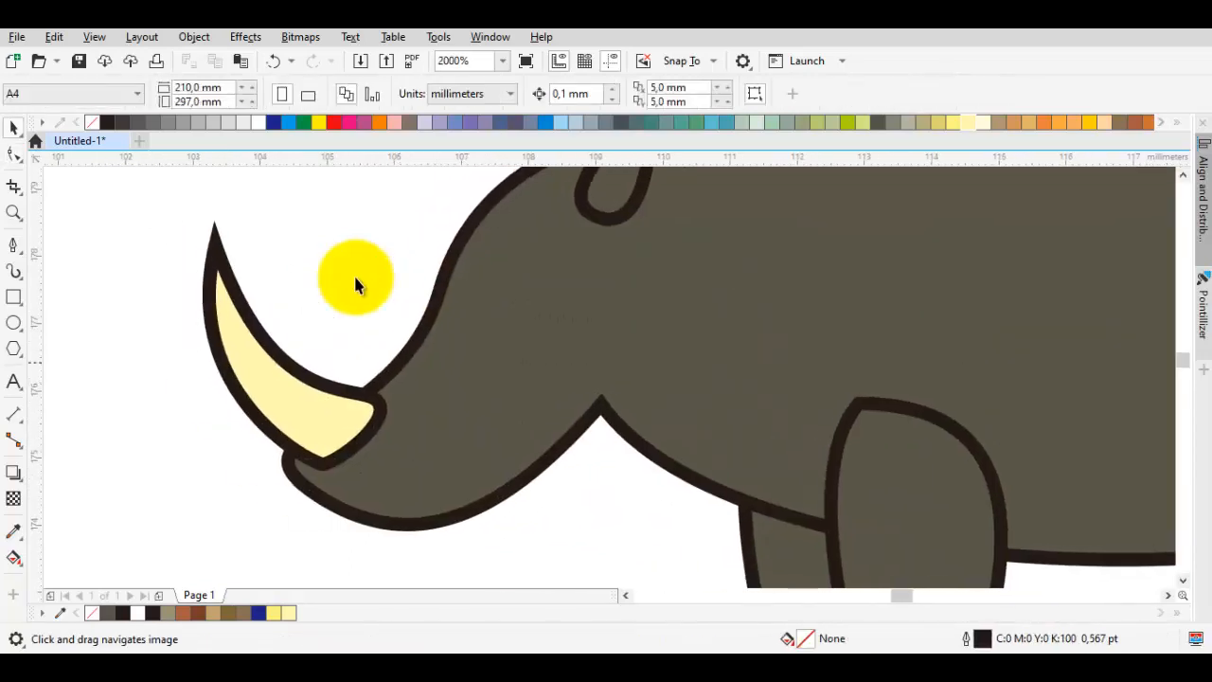
# Move the upper front corner node of the near hind leg slightly forward and down
pyautogui.moveTo(570, 383); pyautogui.dragTo(390, 333)
pyautogui.scroll(-1, 503, 350)
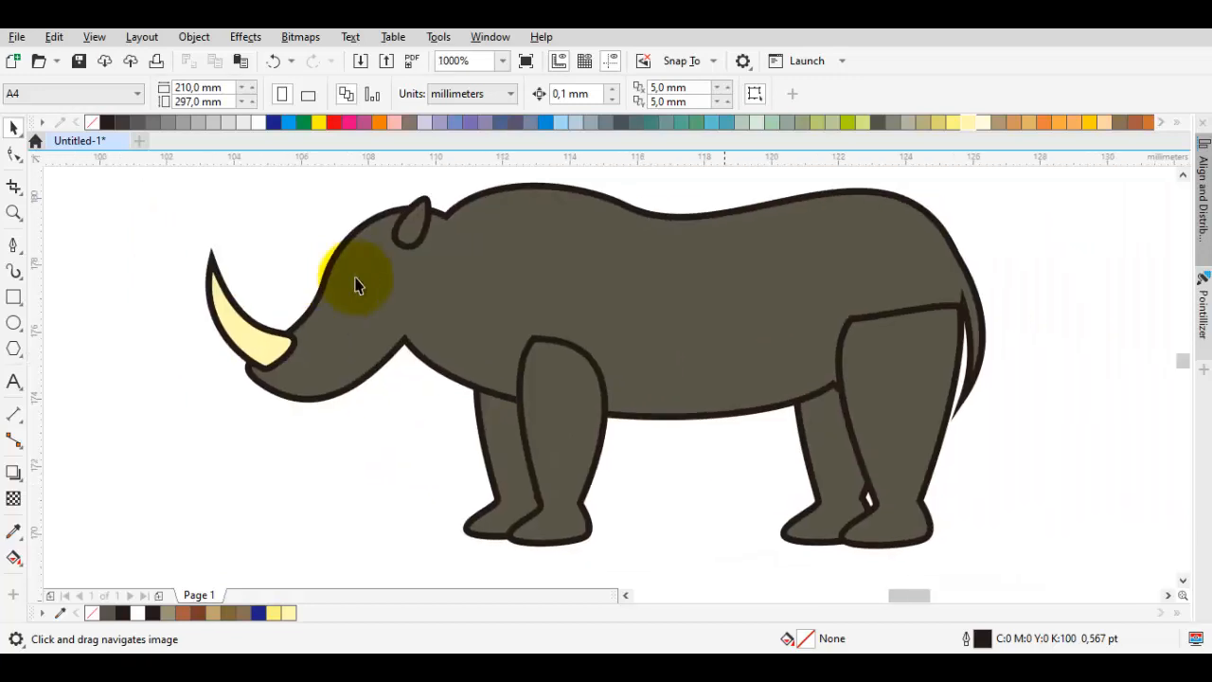
pyautogui.scroll(1, 826, 373)
pyautogui.click(830, 370)
pyautogui.press('space')
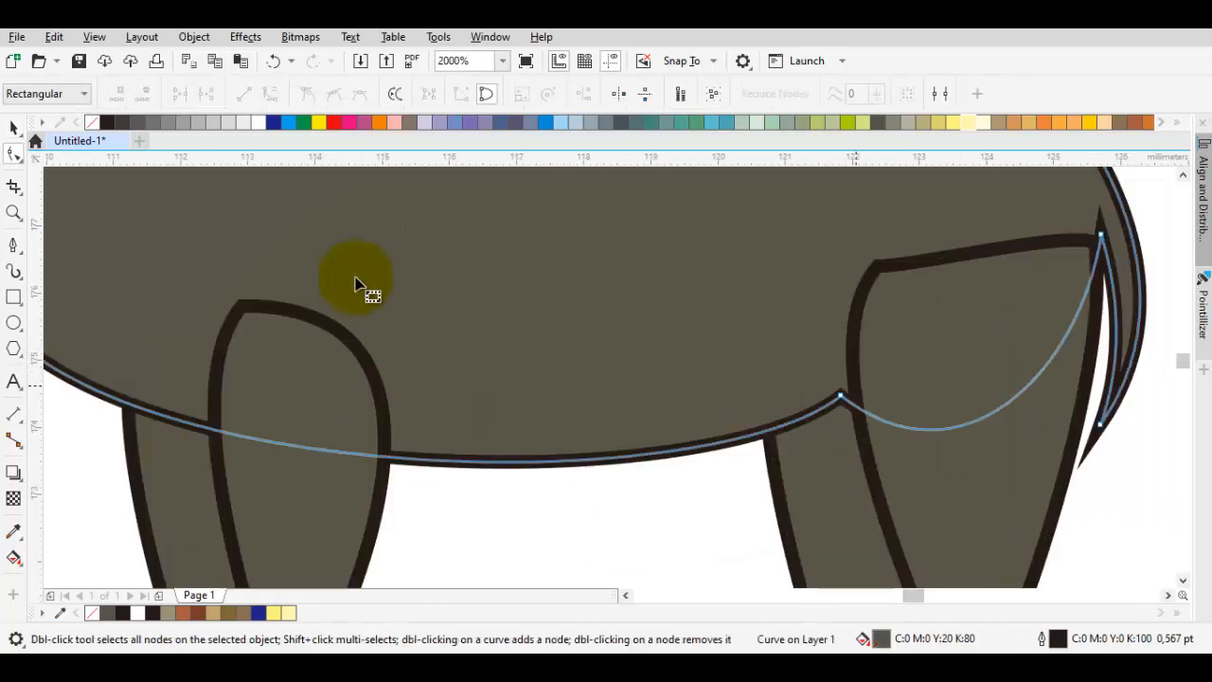
pyautogui.click(882, 269)
pyautogui.moveTo(876, 267); pyautogui.dragTo(850, 282)
pyautogui.press('space')
pyautogui.press('Escape')
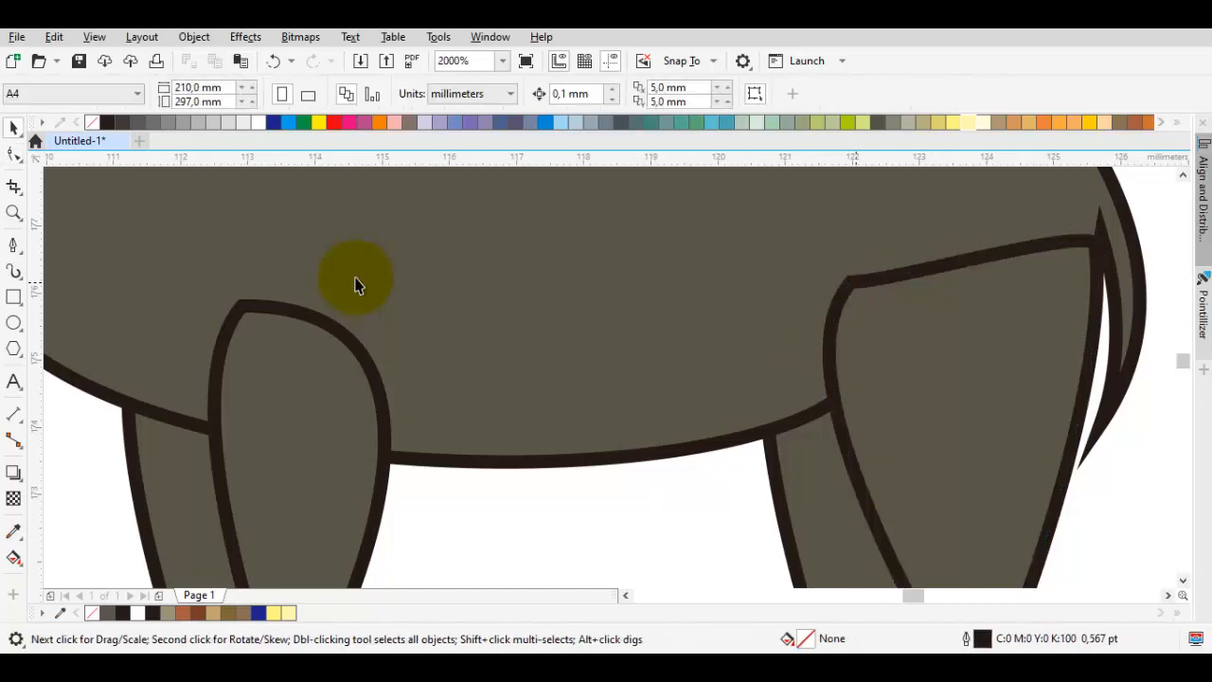
# Draw a circular eye on the forehead's edge between horn and ear and scale it about its centre to about 1.16 mm
pyautogui.scroll(-3, 356, 282)
pyautogui.scroll(1, 355, 278)
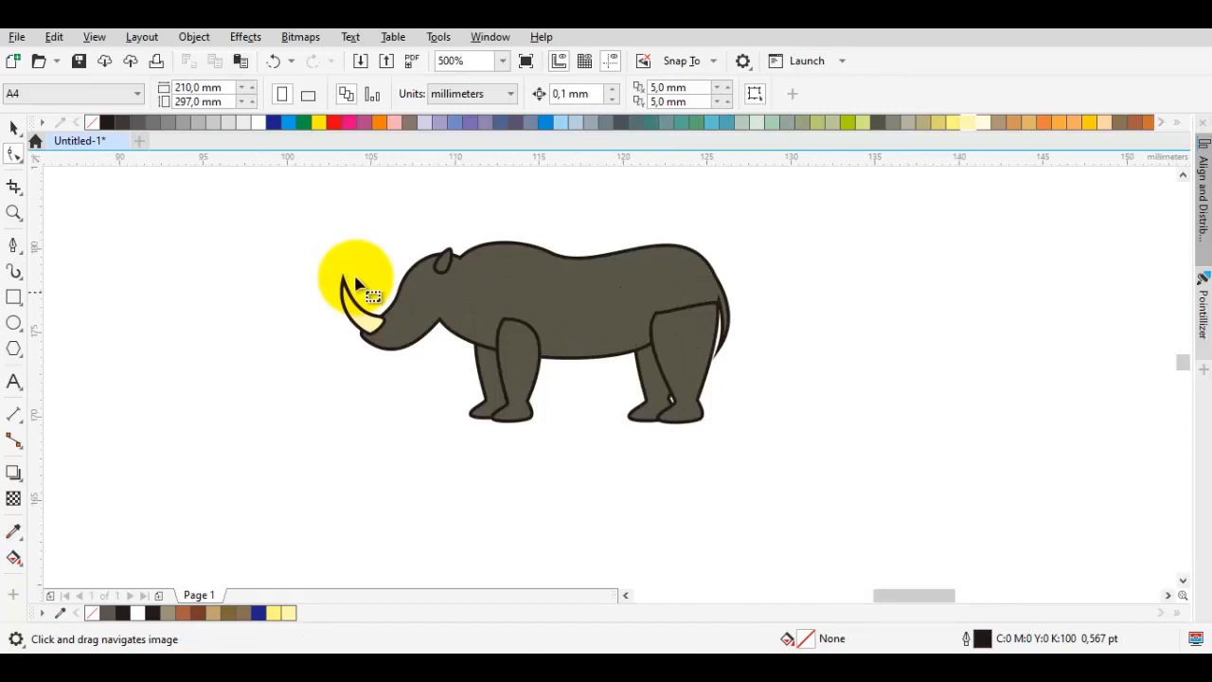
pyautogui.scroll(1, 356, 282)
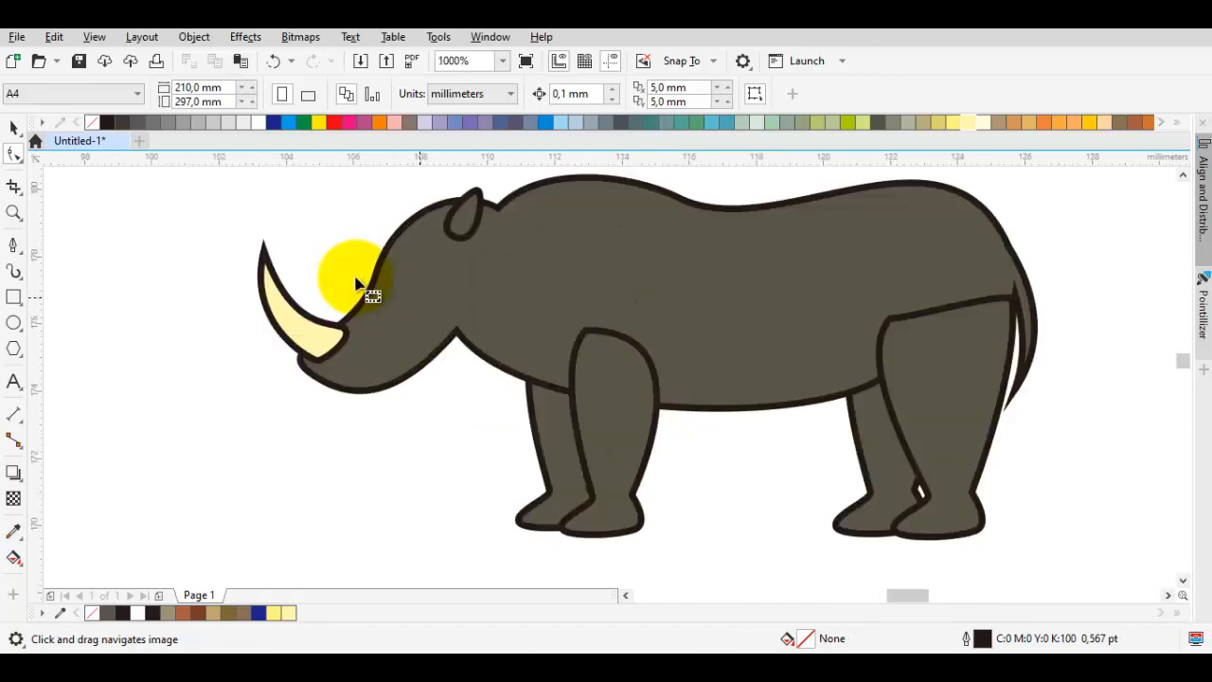
pyautogui.scroll(1, 356, 278)
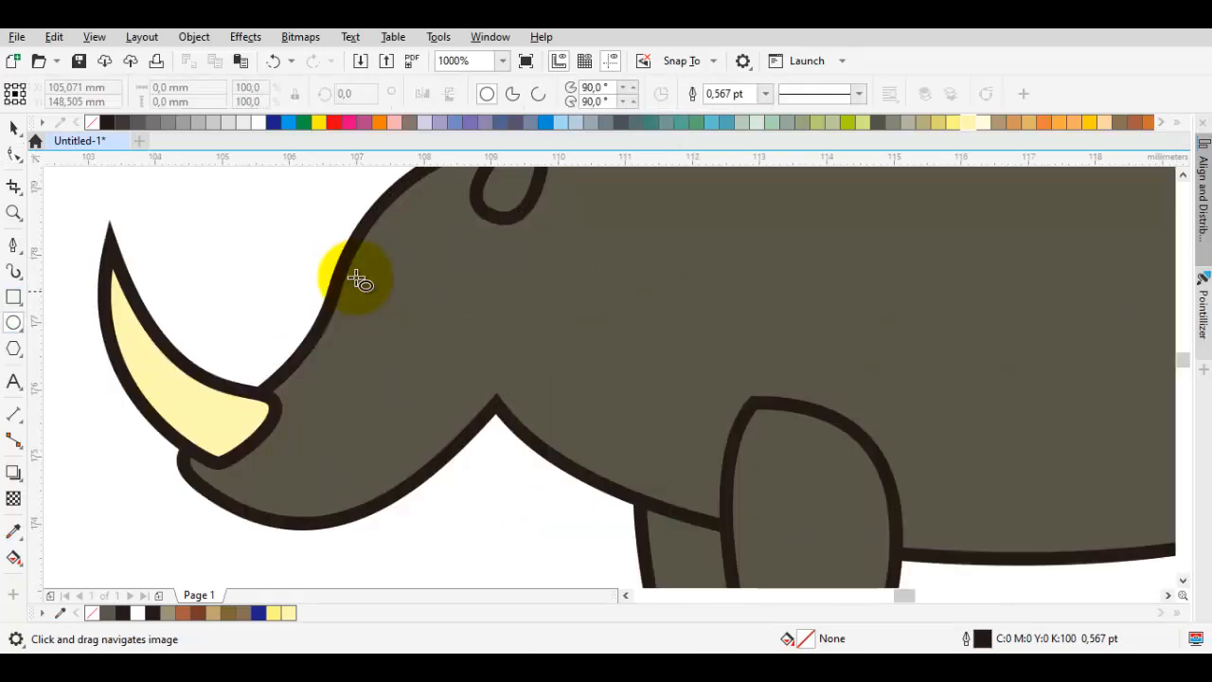
pyautogui.press('F7')
pyautogui.click(358, 279)
pyautogui.moveTo(404, 323); pyautogui.dragTo(398, 316)
pyautogui.press('space')
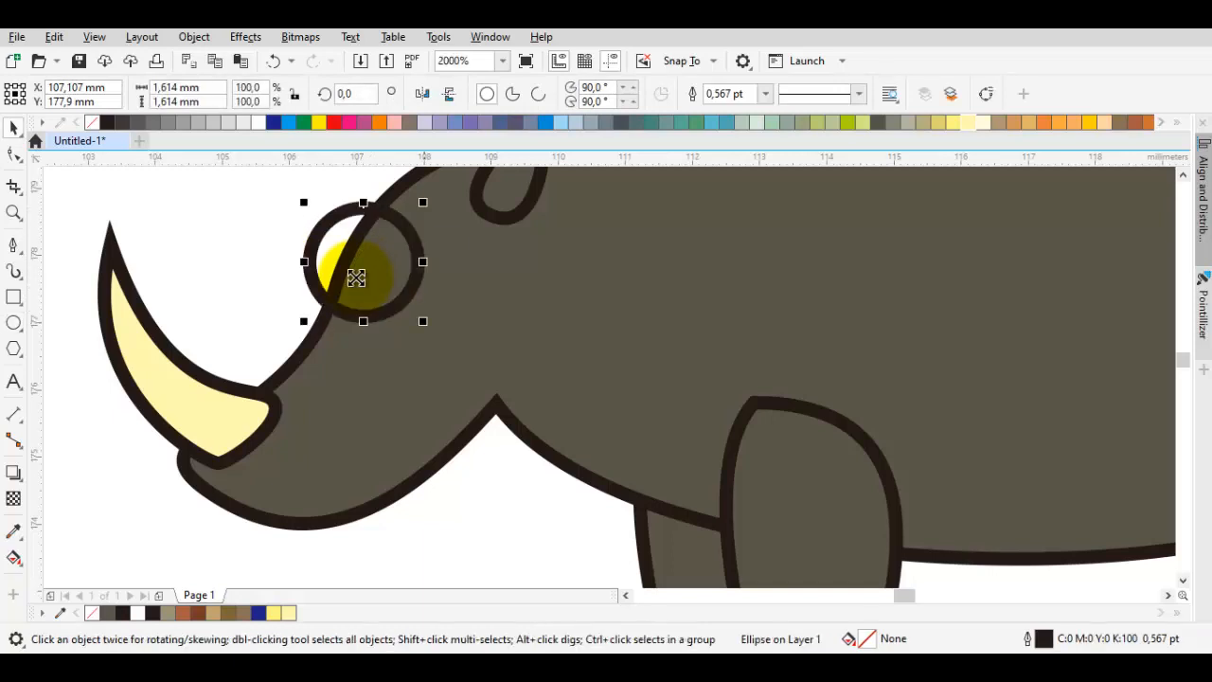
pyautogui.moveTo(423, 201); pyautogui.dragTo(405, 220)
pyautogui.moveTo(356, 278); pyautogui.dragTo(358, 284)
pyautogui.scroll(-2, 358, 287)
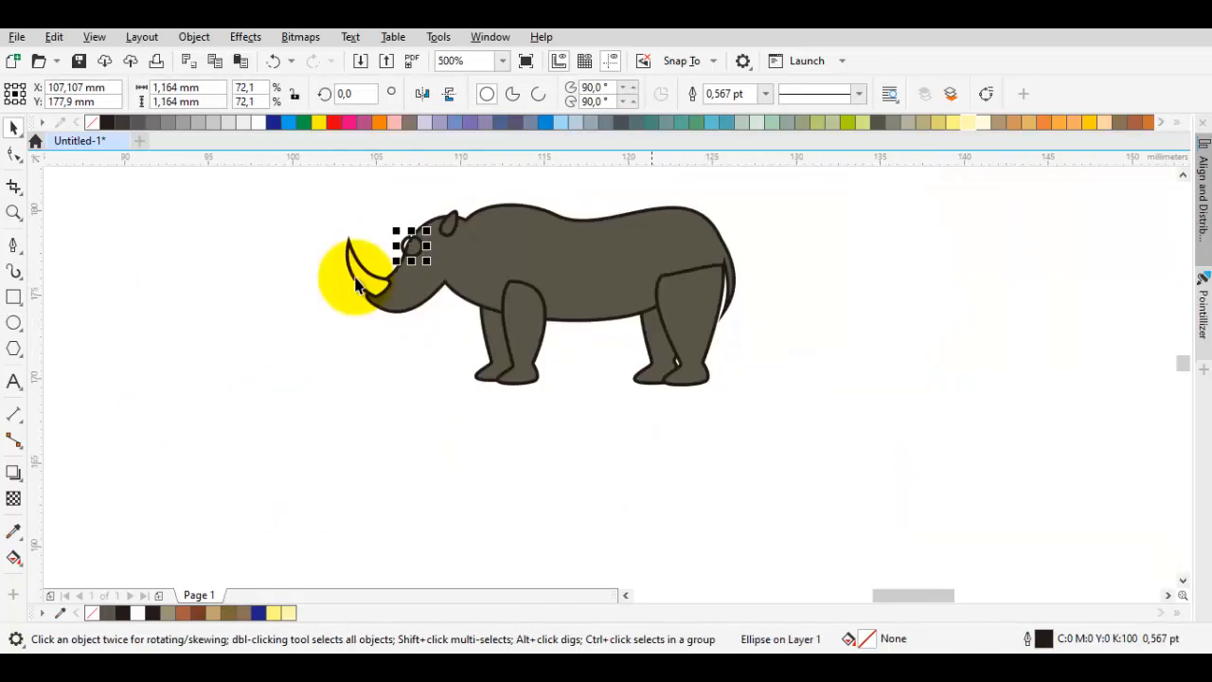
# Select all parts of the rhino and scale them down together proportionally to about 14 mm wide
pyautogui.moveTo(367, 181); pyautogui.dragTo(356, 169)
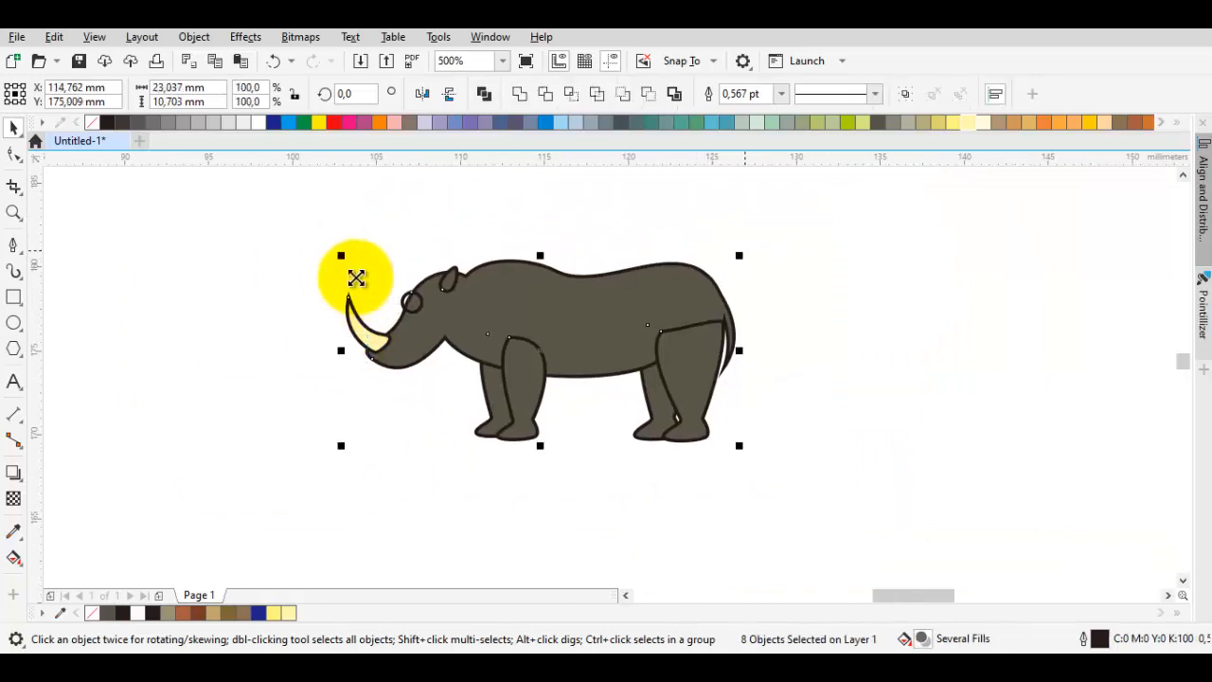
pyautogui.moveTo(740, 256); pyautogui.dragTo(558, 342)
pyautogui.click(493, 289)
pyautogui.scroll(2, 417, 392)
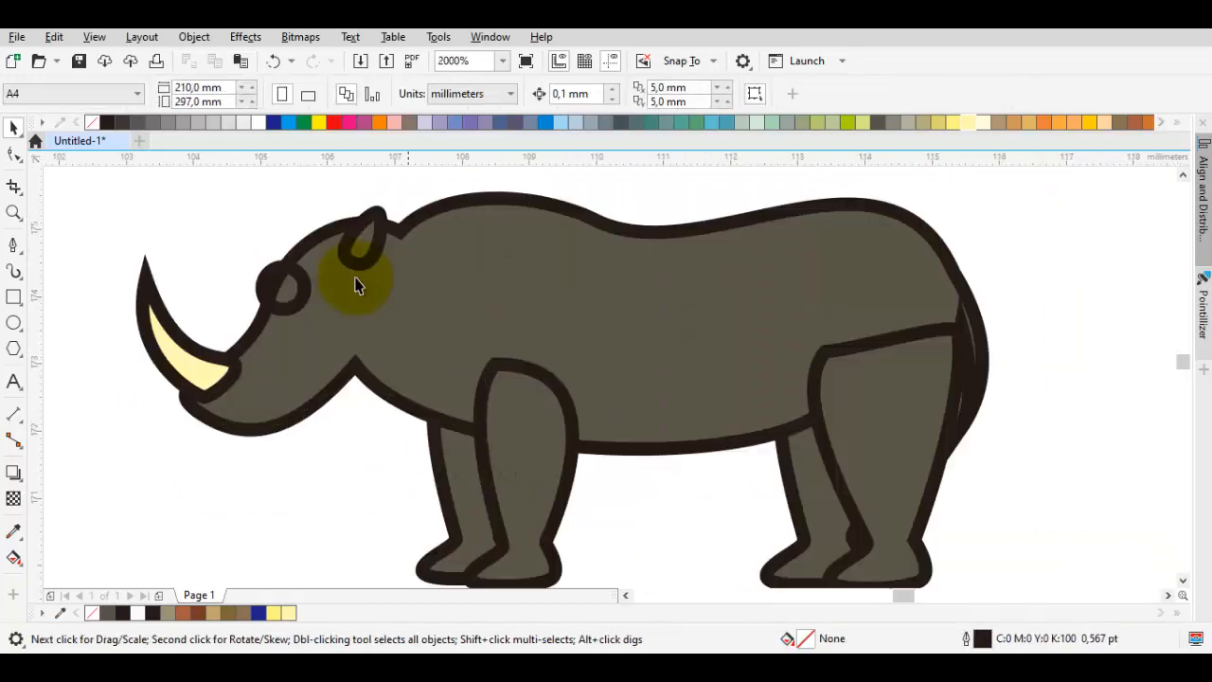
pyautogui.moveTo(417, 392); pyautogui.dragTo(576, 432)
pyautogui.scroll(-1, 568, 392)
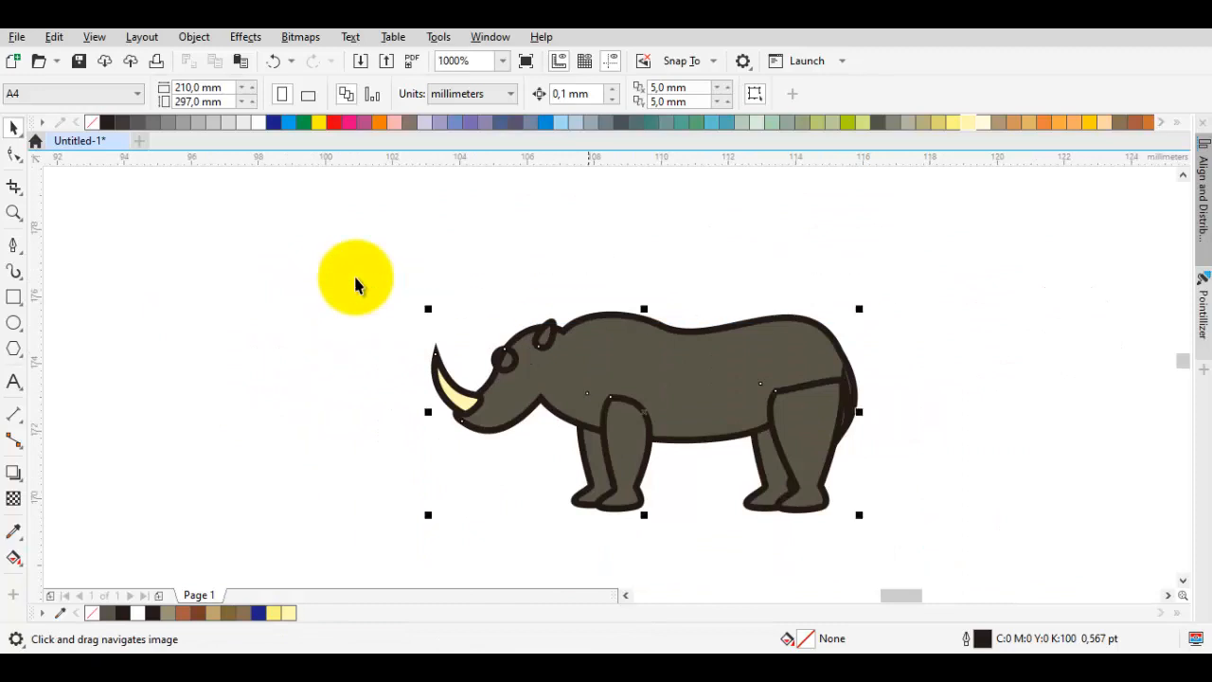
pyautogui.press('space')
pyautogui.moveTo(859, 309); pyautogui.dragTo(900, 289)
pyautogui.click(956, 262)
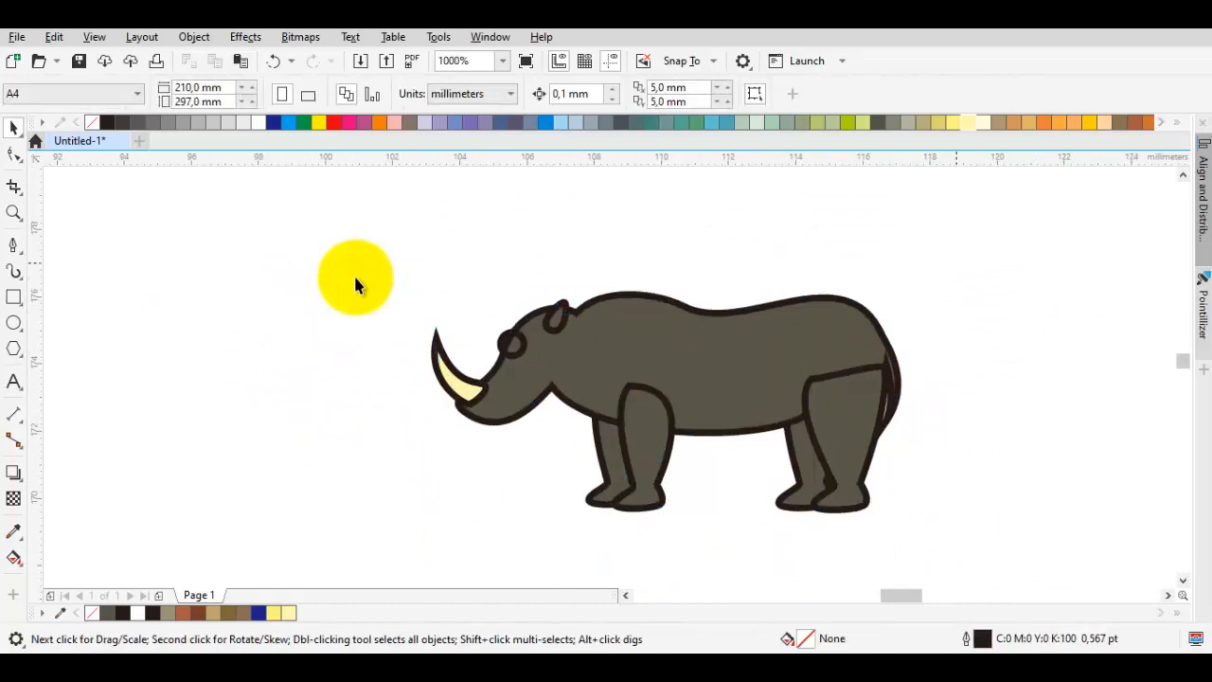
# Fill the eye circle with white and move it slightly down along the forehead
pyautogui.scroll(1, 470, 320)
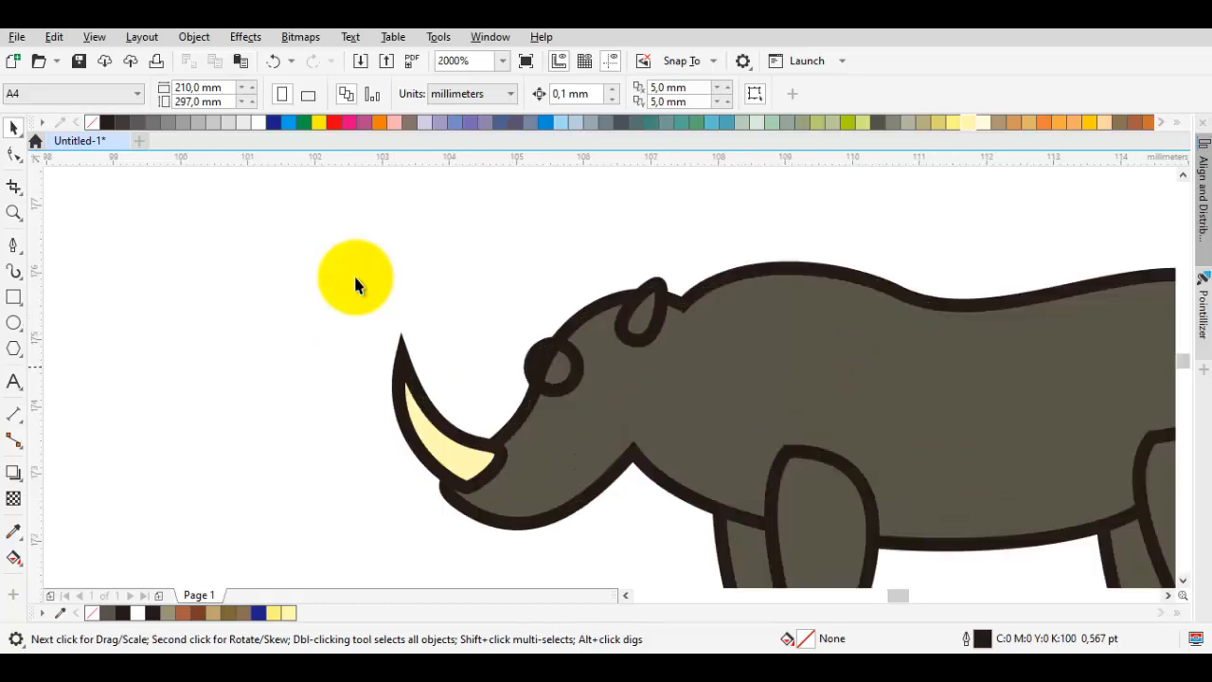
pyautogui.click(553, 367)
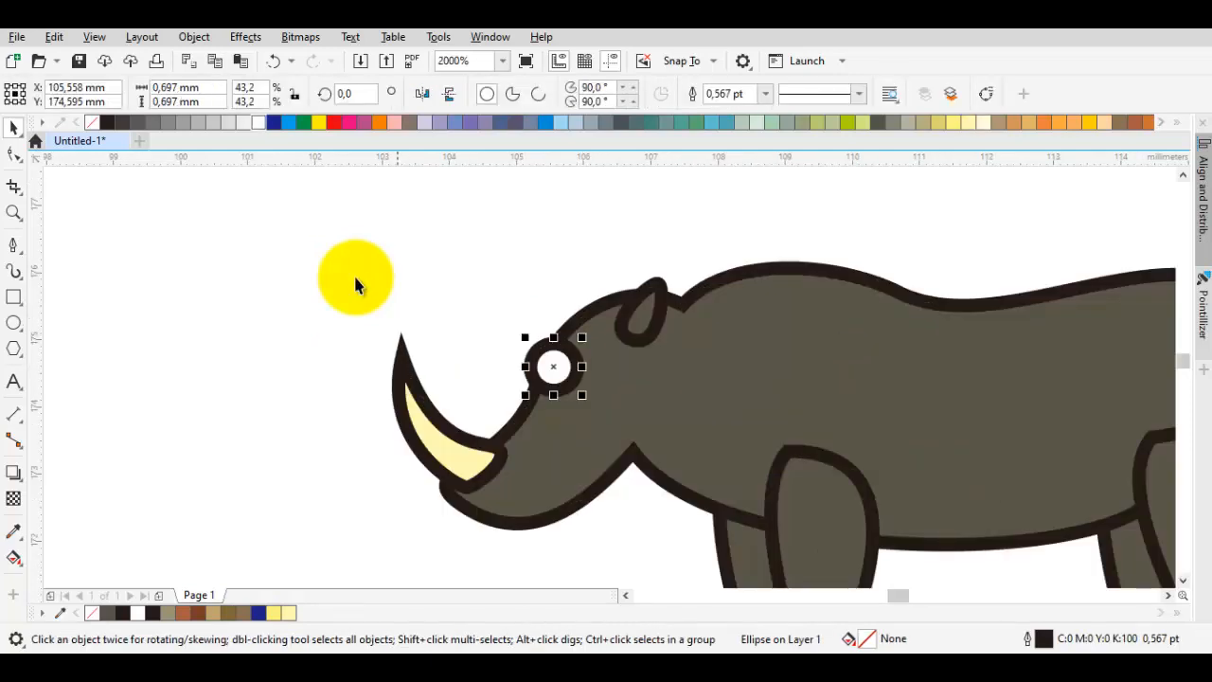
pyautogui.scroll(2, 577, 368)
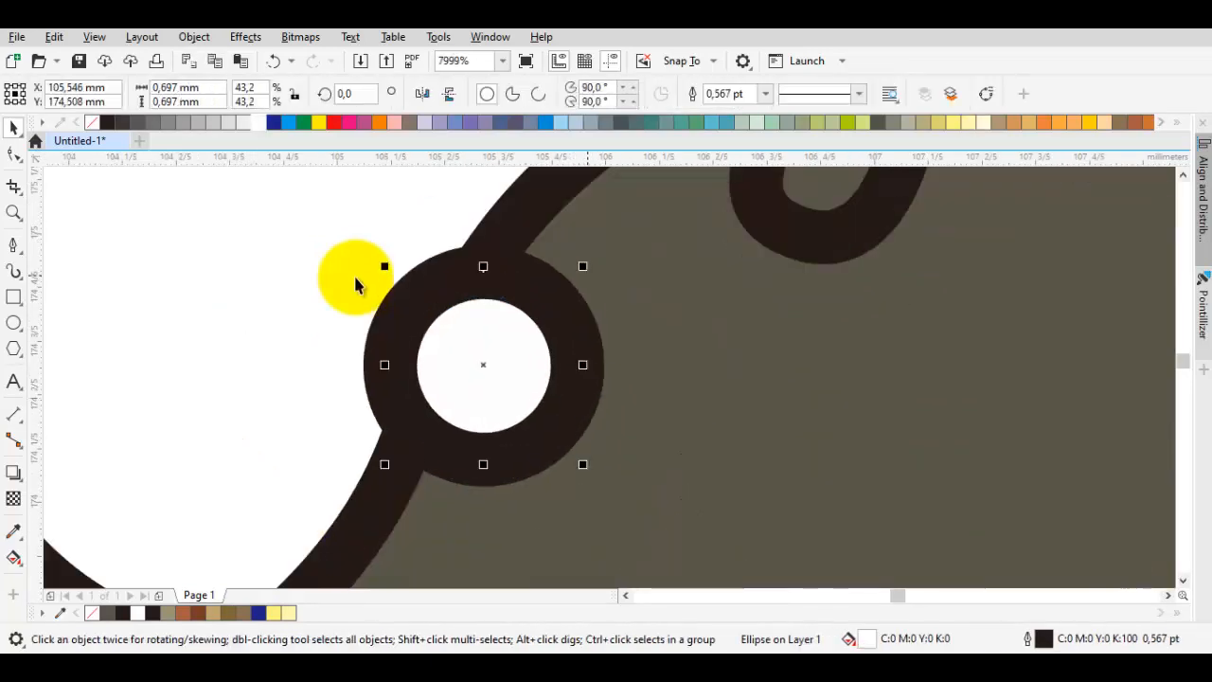
# Make a black pupil about 0.26 mm wide without outline from a reduced copy of the eye, and shift it toward the horn
pyautogui.moveTo(586, 267)
pyautogui.mouseDown()
pyautogui.moveTo(563, 313)
pyautogui.moveTo(526, 328)
pyautogui.mouseUp()
pyautogui.rightClick(526, 328)
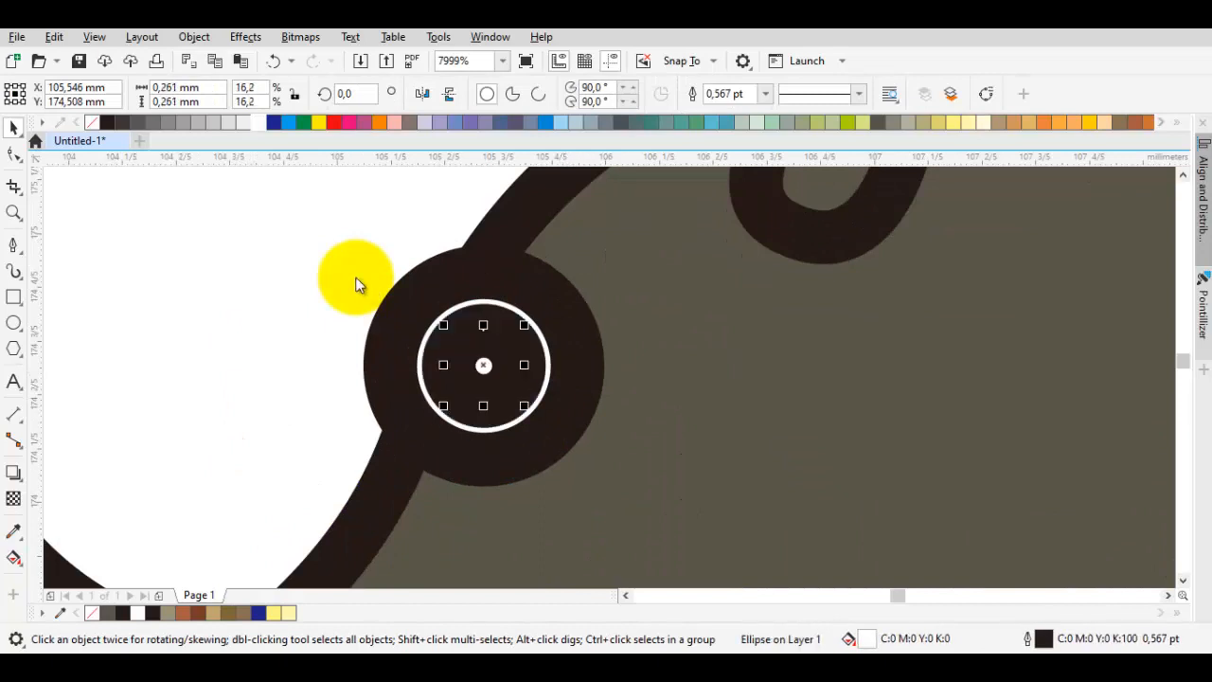
pyautogui.rightClick(92, 122)
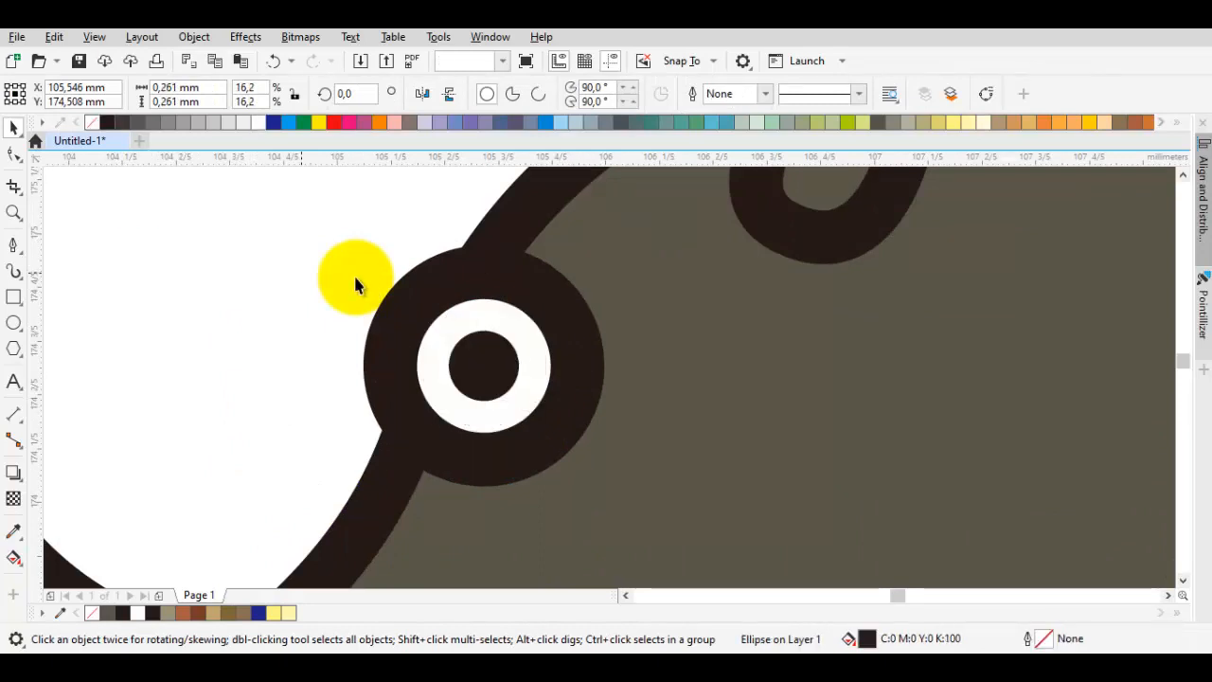
pyautogui.click(356, 284)
pyautogui.moveTo(492, 356); pyautogui.dragTo(462, 362)
pyautogui.click(356, 284)
# Draw an open curved mouth line about 1 mm wide and 0.5 mm tall along the lower jaw with the Pen tool
pyautogui.scroll(-3, 356, 284)
pyautogui.moveTo(356, 284); pyautogui.dragTo(404, 248)
pyautogui.scroll(2, 356, 284)
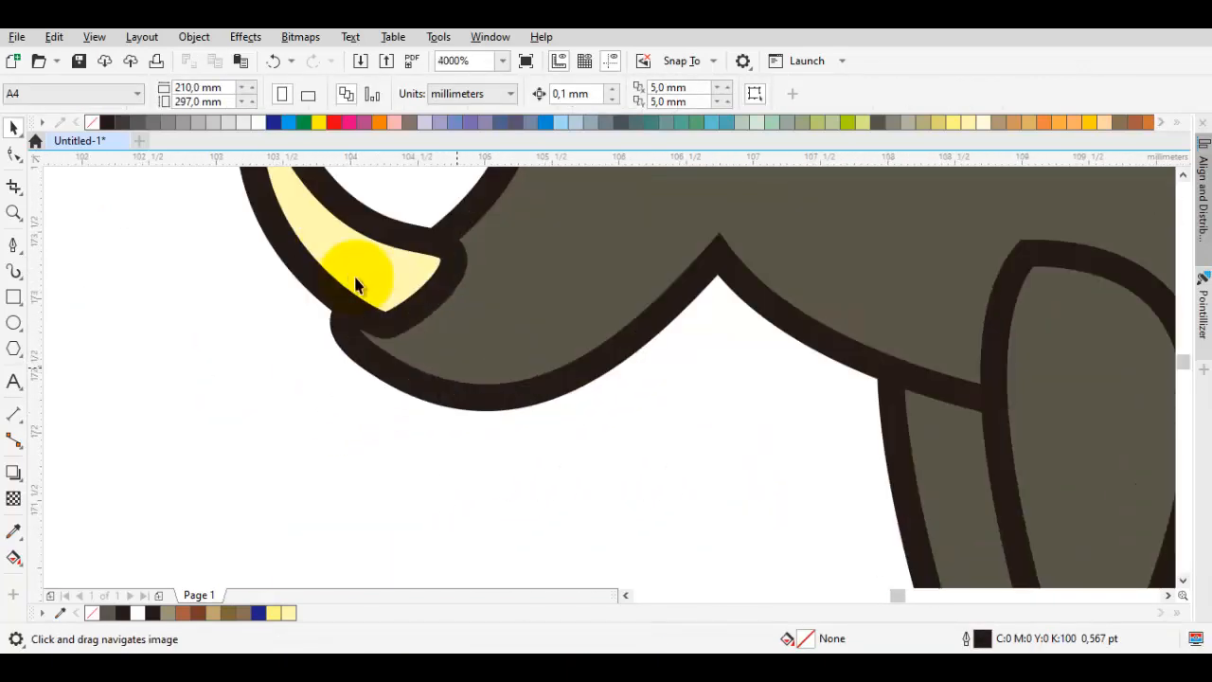
pyautogui.scroll(1, 356, 284)
pyautogui.press('p')
pyautogui.moveTo(626, 389); pyautogui.dragTo(608, 408)
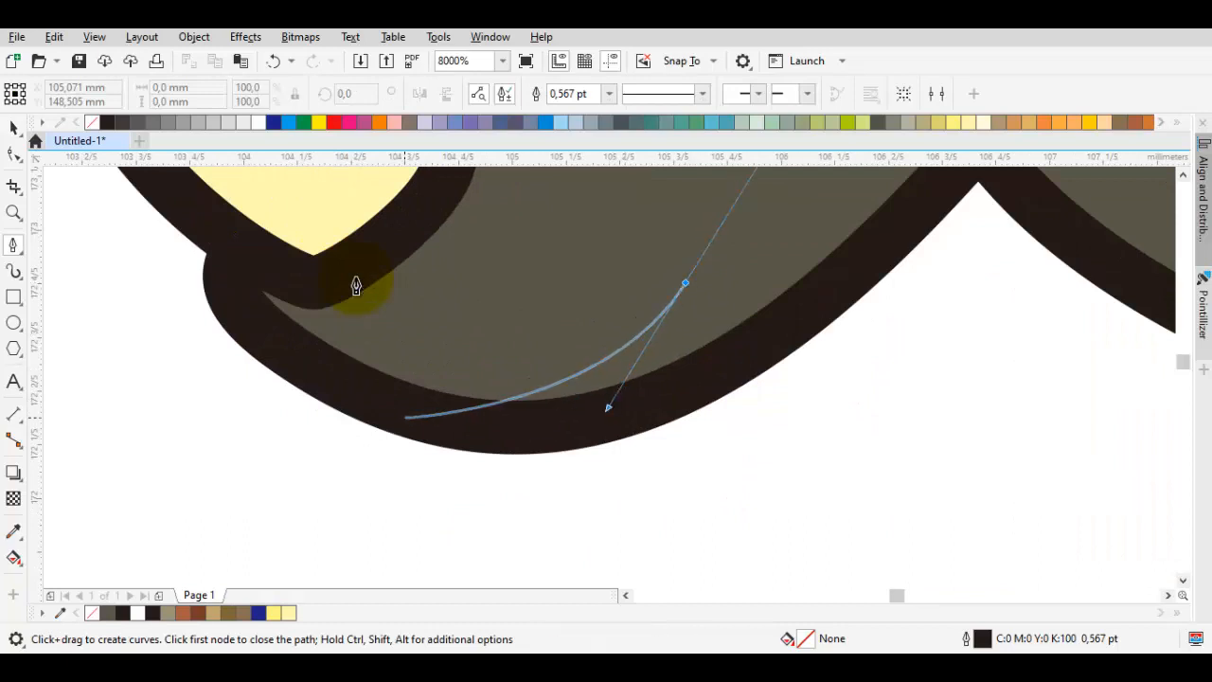
pyautogui.click(420, 413)
pyautogui.press('space')
pyautogui.scroll(-2, 690, 356)
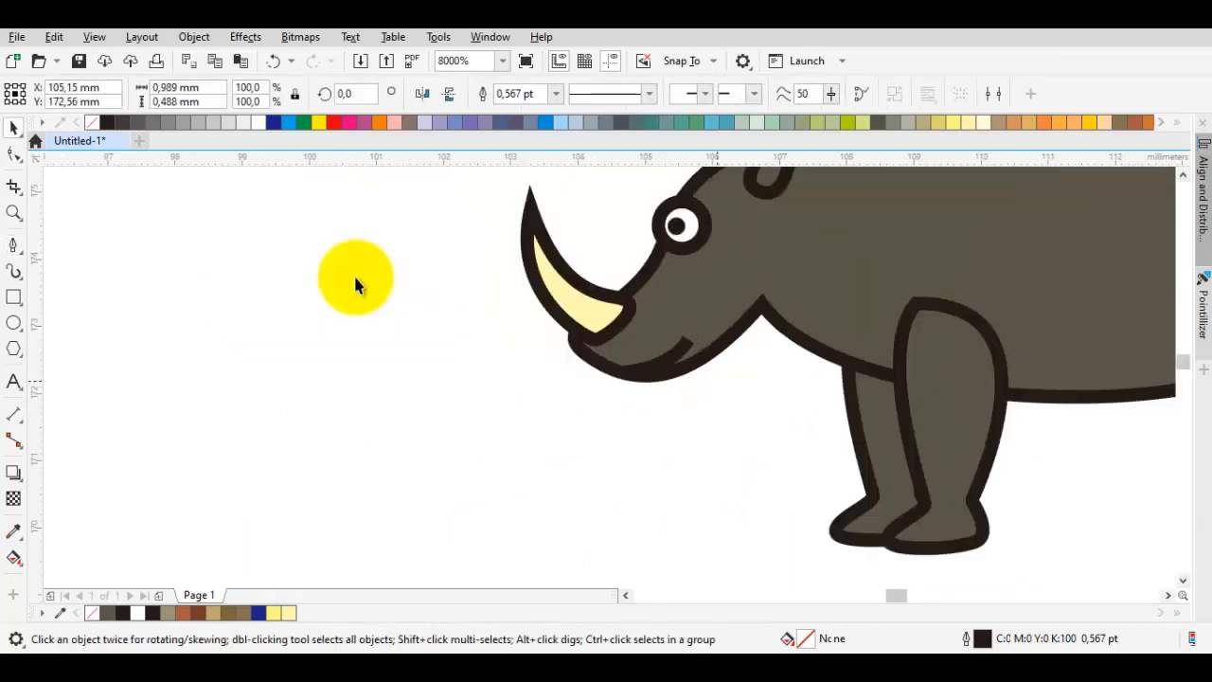
pyautogui.click(765, 384)
pyautogui.moveTo(679, 362); pyautogui.dragTo(355, 421)
pyautogui.scroll(-1, 507, 450)
pyautogui.moveTo(593, 408); pyautogui.dragTo(507, 437)
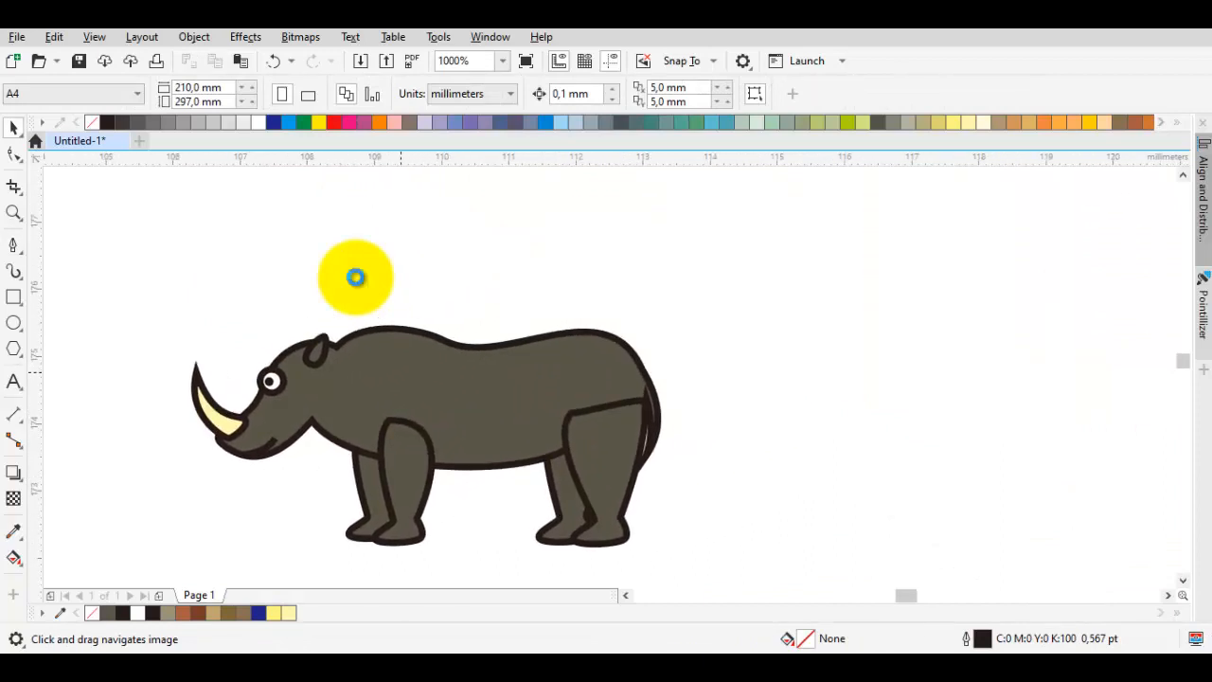
# Fill the far front leg with the darker grey #3C3C37
pyautogui.scroll(1, 398, 372)
pyautogui.moveTo(392, 385); pyautogui.dragTo(366, 359)
pyautogui.moveTo(432, 411)
pyautogui.mouseDown()
pyautogui.moveTo(414, 322)
pyautogui.moveTo(469, 263)
pyautogui.mouseUp()
pyautogui.click(355, 400)
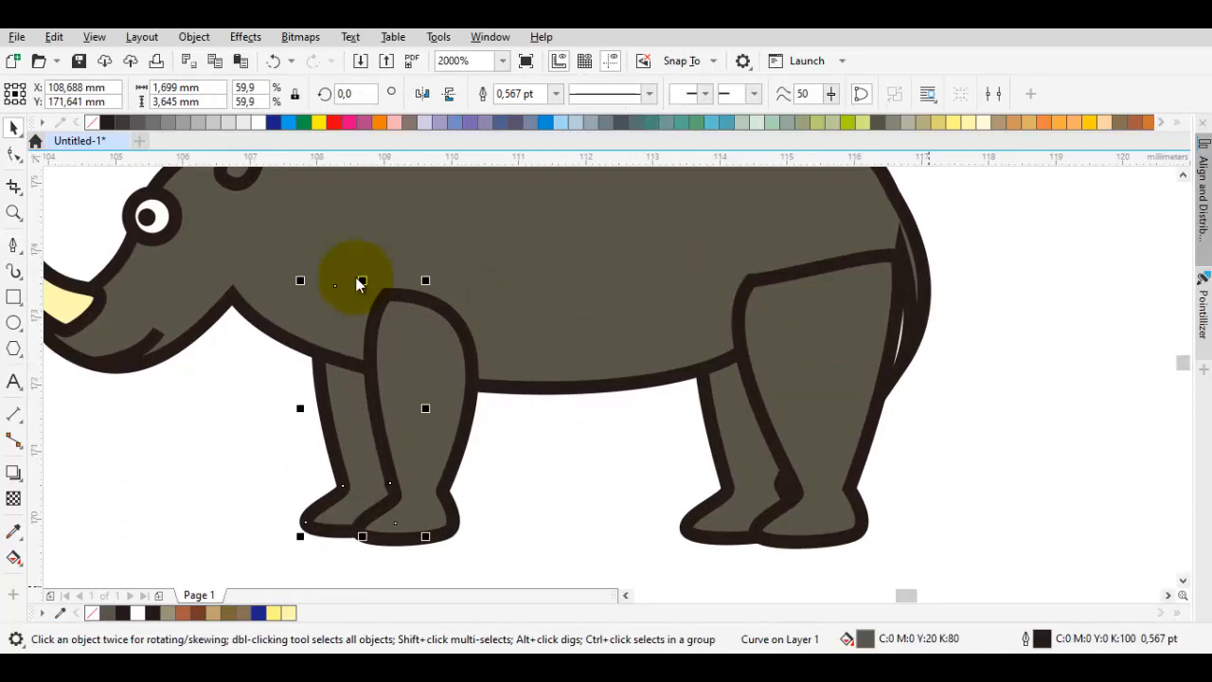
pyautogui.hotkey('shift', 'F11')
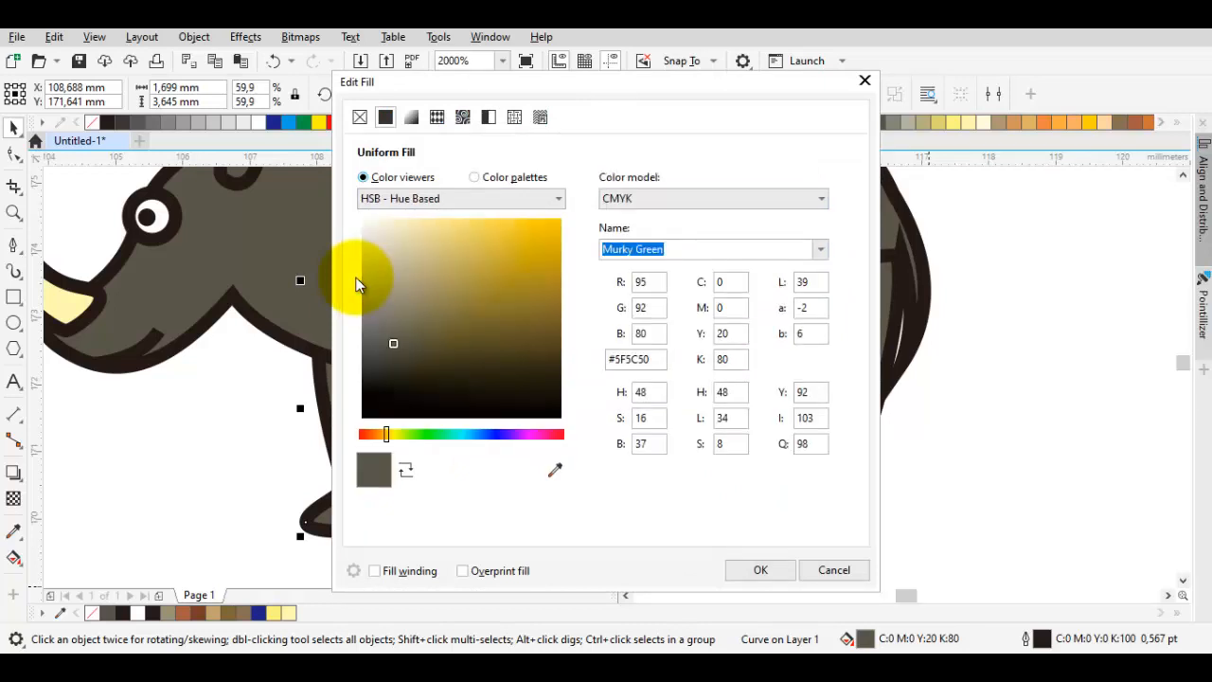
pyautogui.click(355, 276)
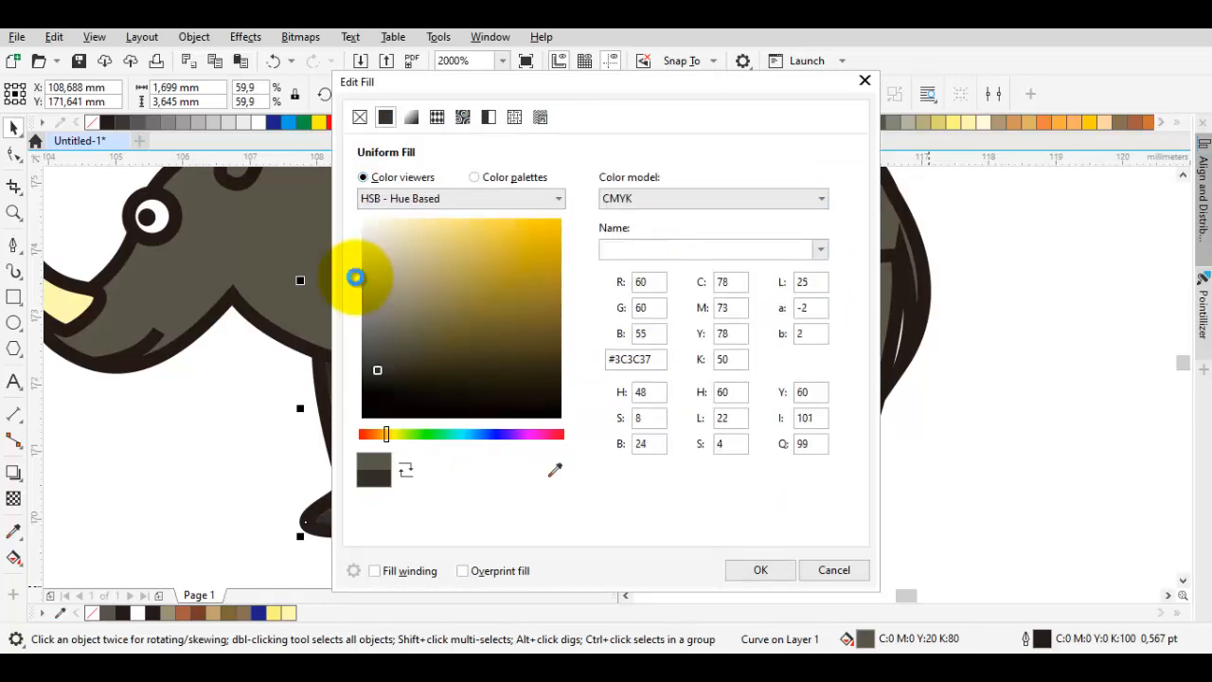
pyautogui.press('Return')
# Sample the far front leg's dark grey and apply it to the far hind leg
pyautogui.press('i')
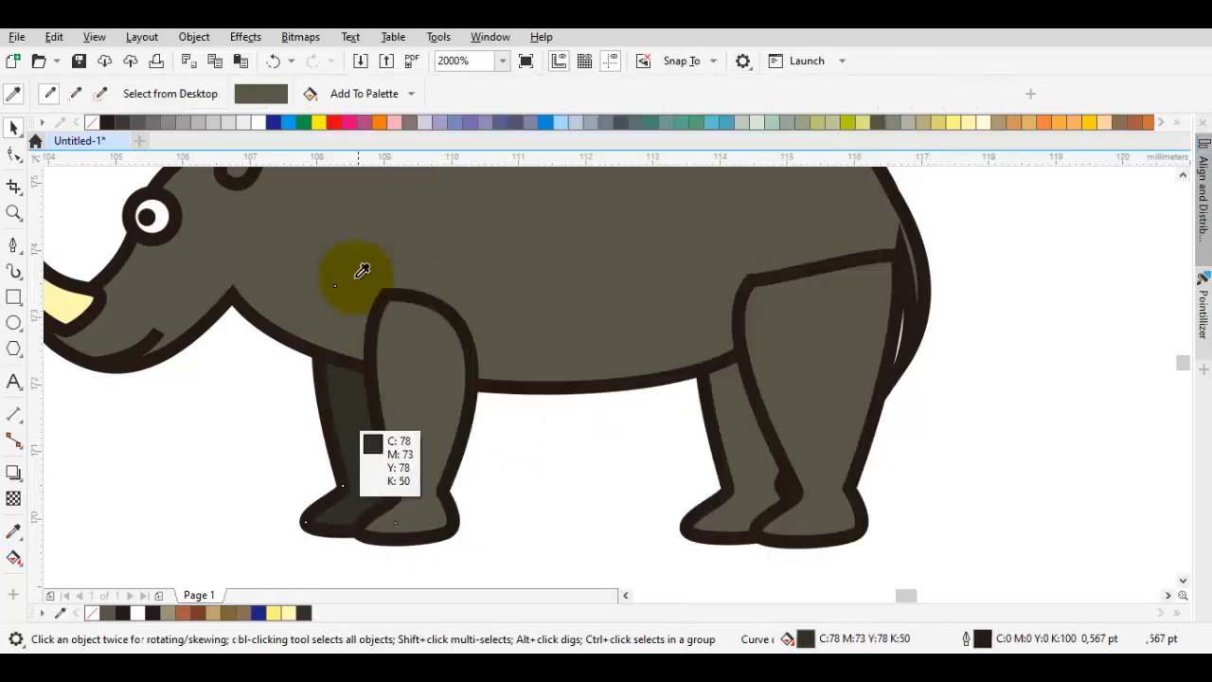
pyautogui.click(356, 282)
pyautogui.press('space')
# Select all parts of the rhino and convert their outlines to filled objects
pyautogui.press('F3')
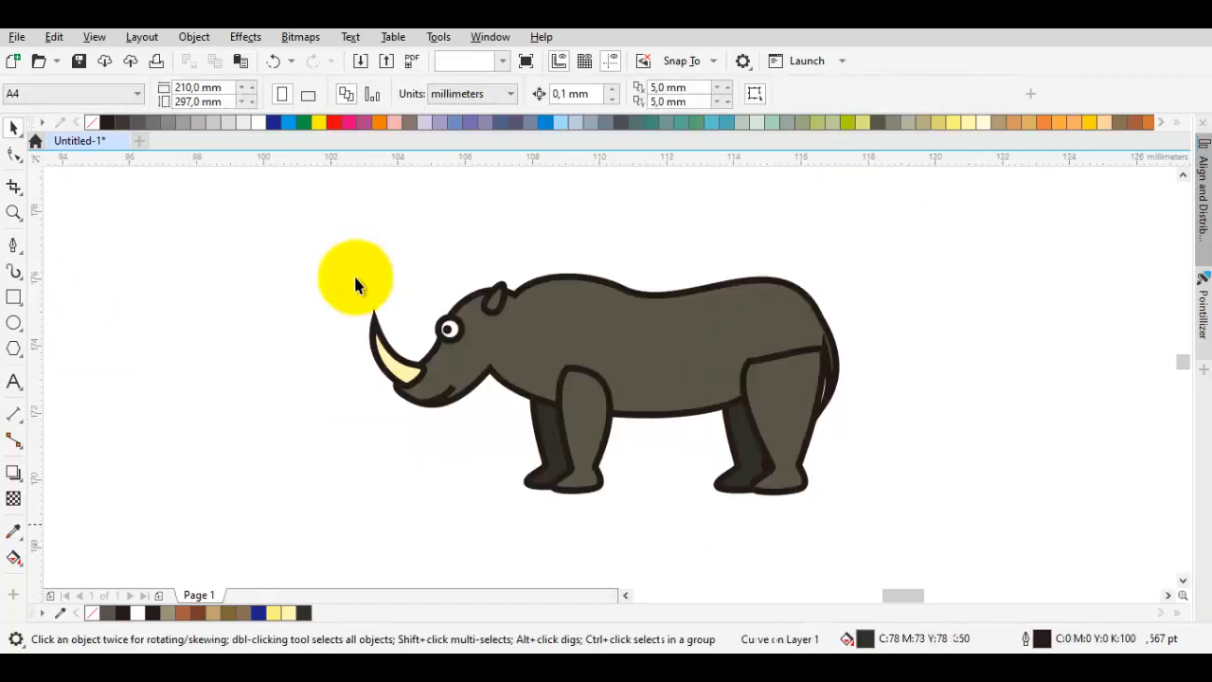
pyautogui.hotkey('ctrl', 'a')
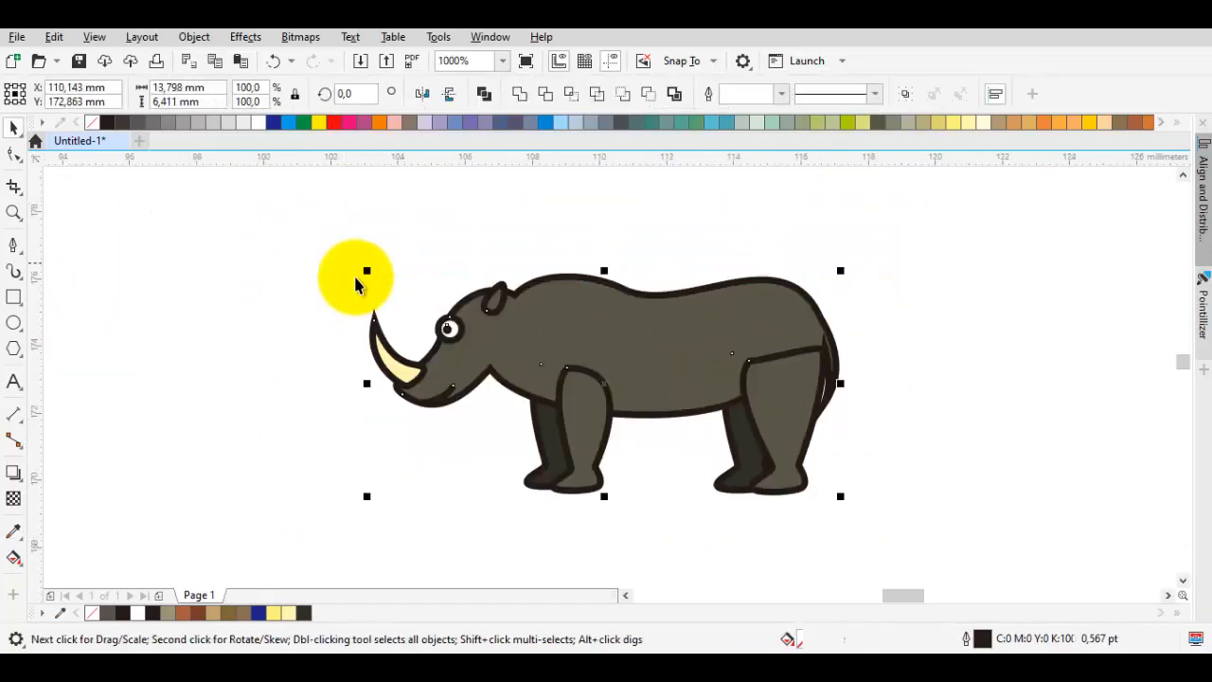
pyautogui.press('Escape')
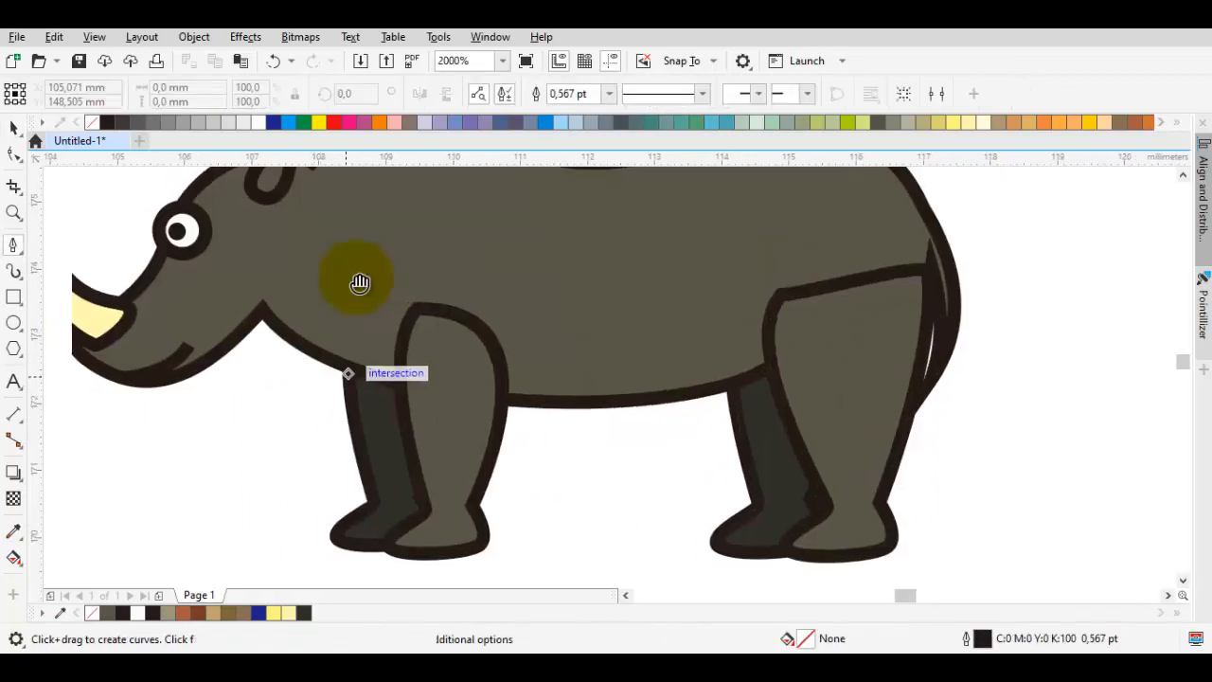
# Draw a closed Pen shape about 2.4 mm wide and 2.7 mm tall around the near front leg's upper part
pyautogui.scroll(4, 356, 284)
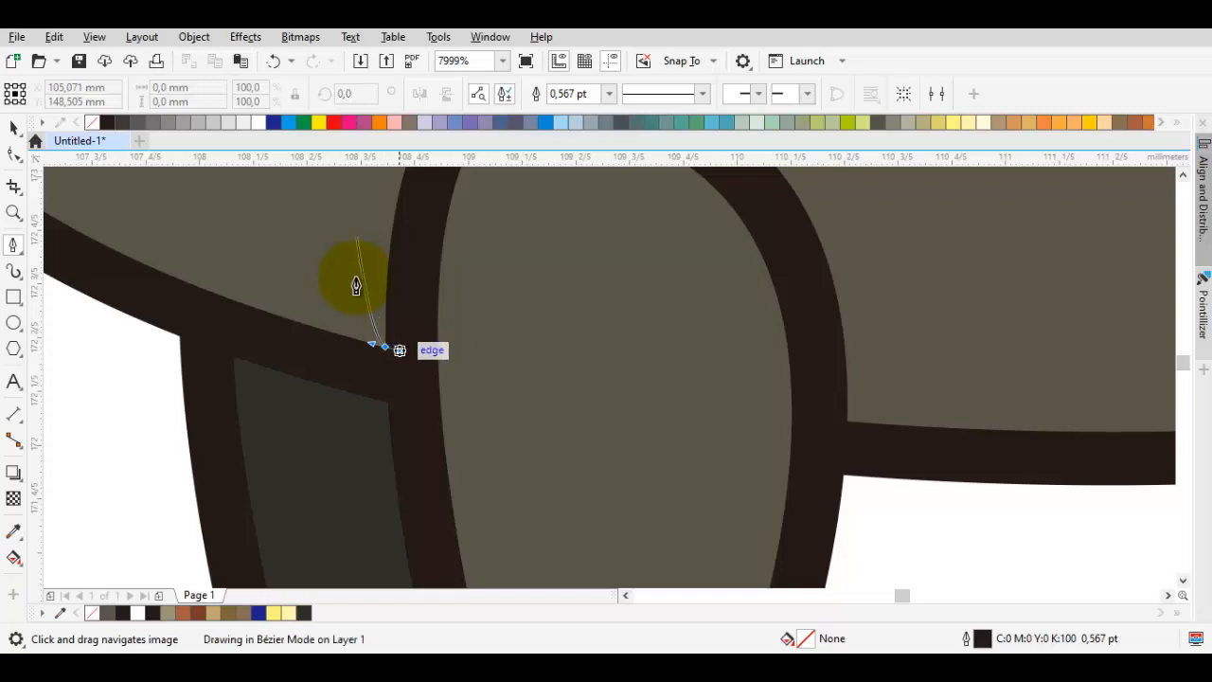
pyautogui.click(390, 350)
pyautogui.click(447, 457)
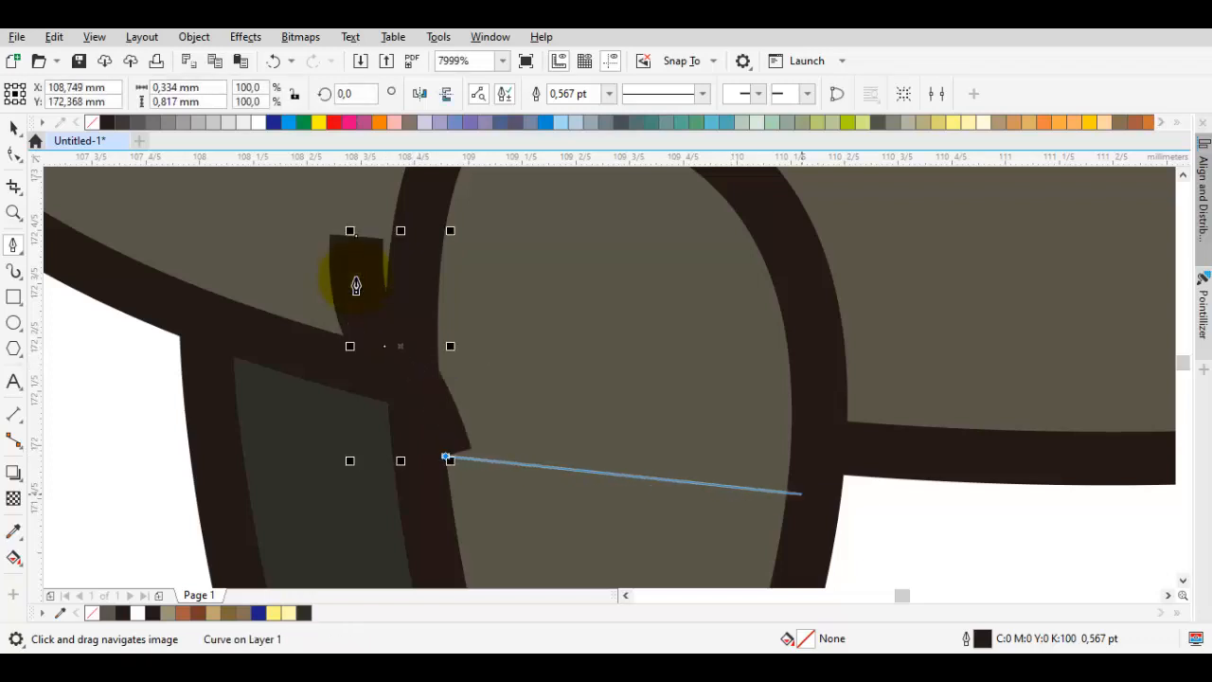
pyautogui.moveTo(780, 533); pyautogui.dragTo(847, 427)
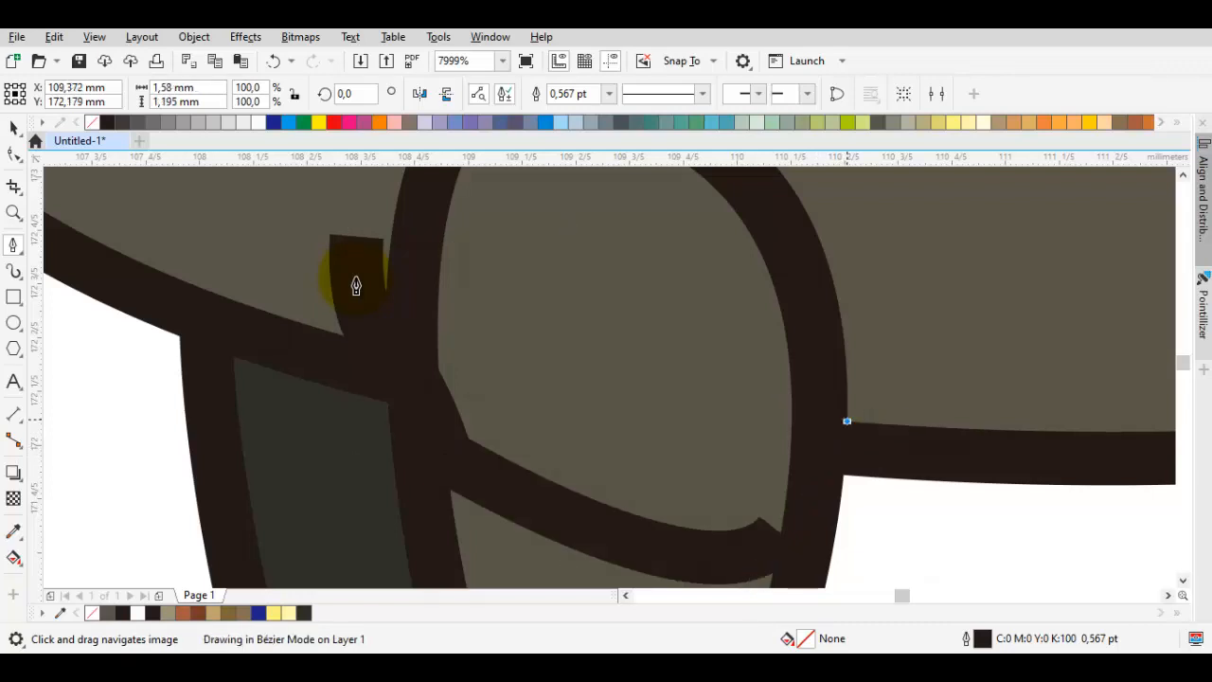
pyautogui.scroll(-3, 847, 420)
pyautogui.moveTo(782, 273); pyautogui.dragTo(831, 272)
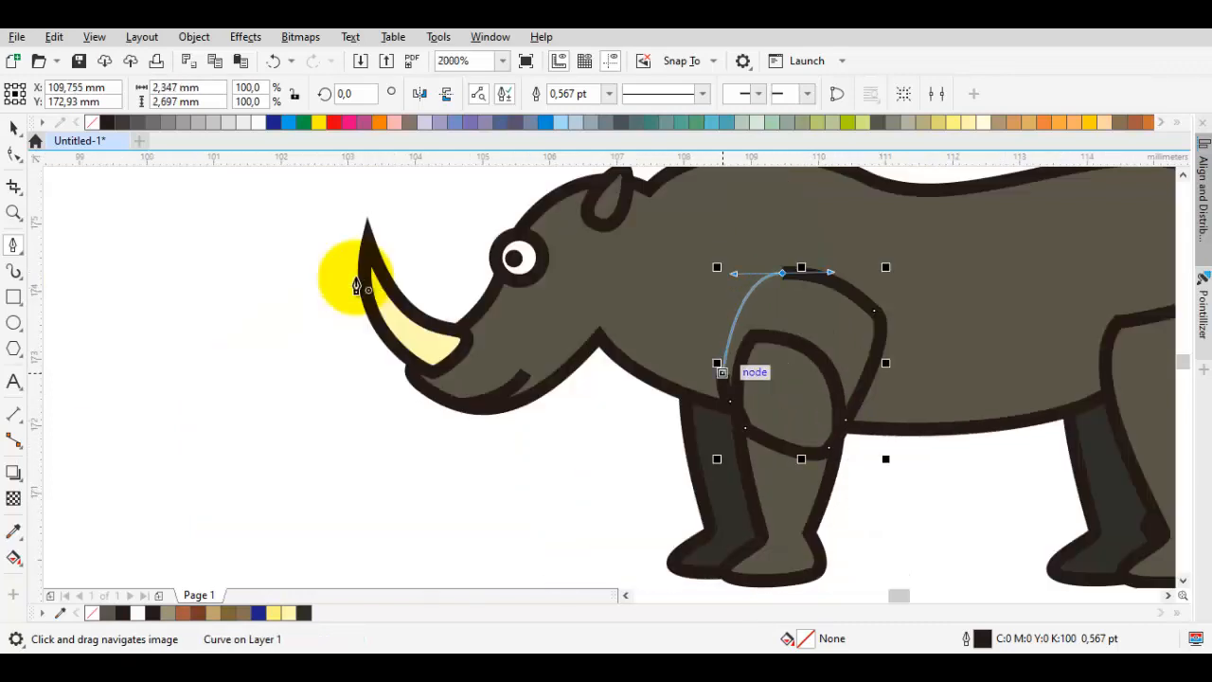
pyautogui.click(723, 373)
# Subtract the drawn shape from the near front leg's outline with Back Minus Front, opening the leg into the body
pyautogui.press('space')
pyautogui.keyDown('shift'); pyautogui.click(800, 559); pyautogui.keyUp('shift')
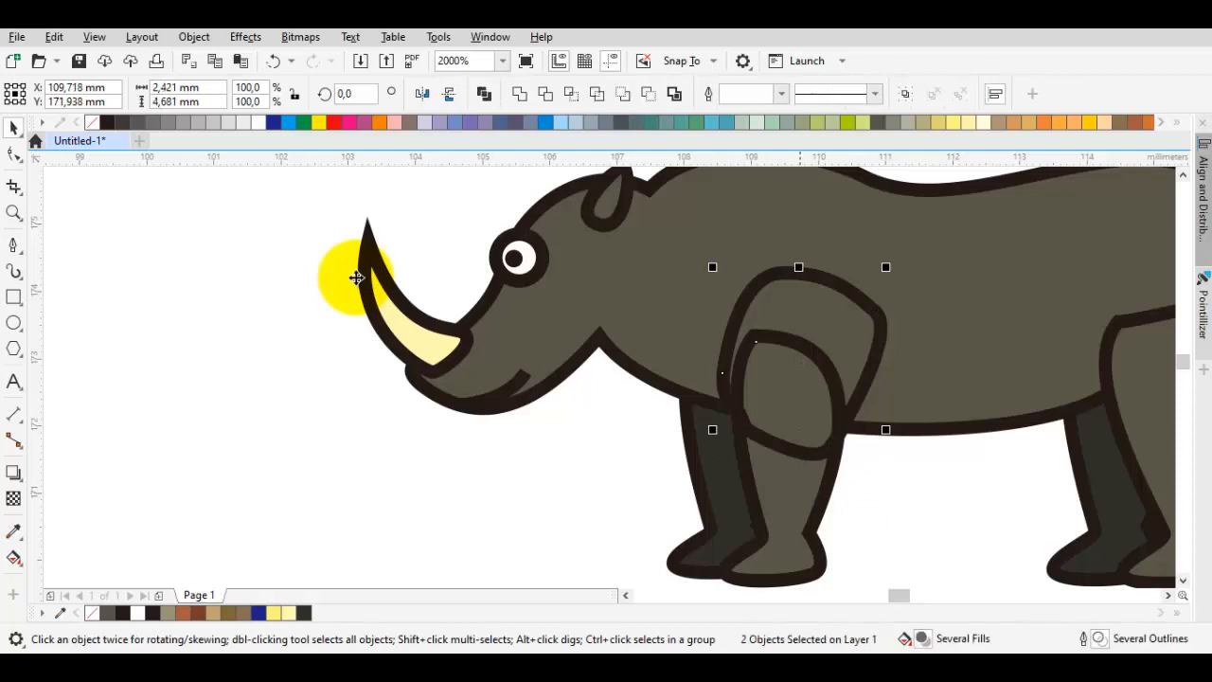
pyautogui.click(649, 94)
pyautogui.press('Escape')
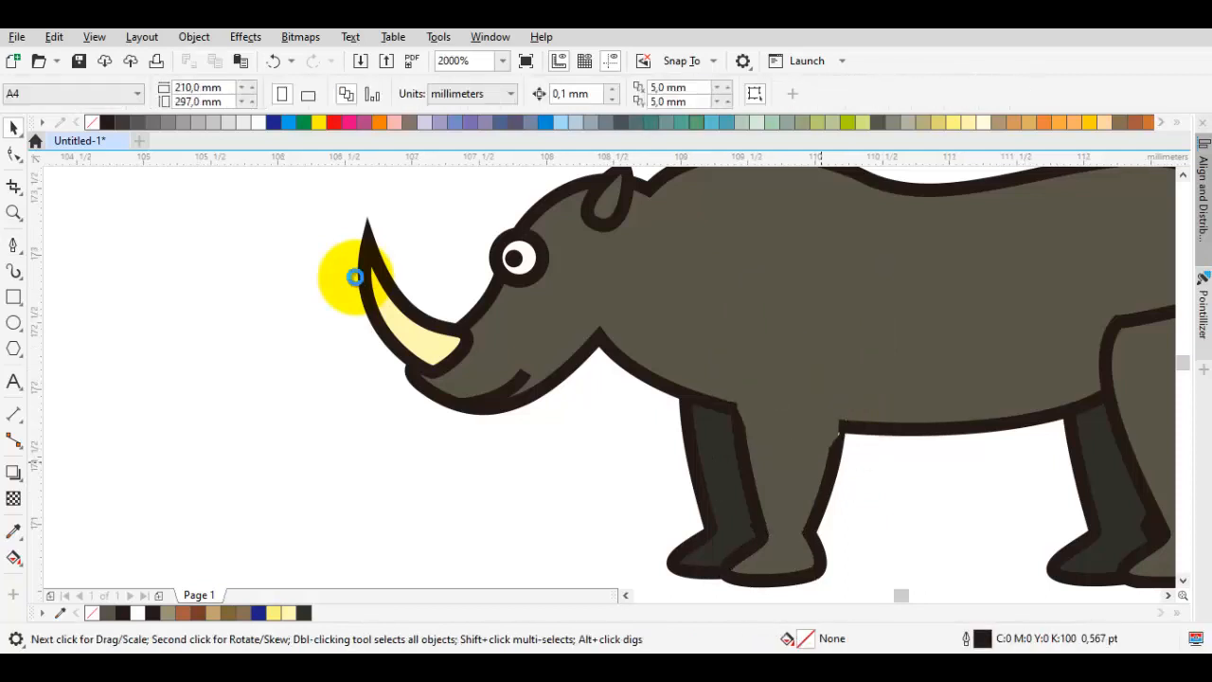
# Extend the rear end of the near front leg's outline above the belly line and adjust its inner curve handle
pyautogui.scroll(2, 837, 434)
pyautogui.doubleClick(857, 434)
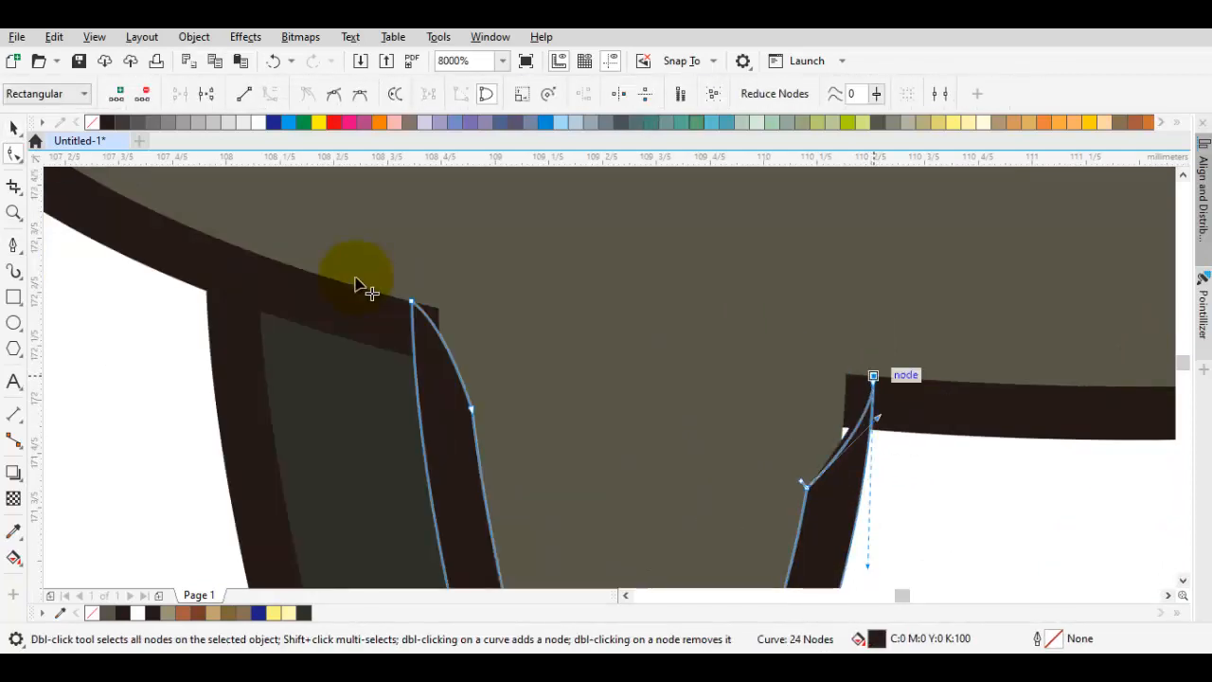
pyautogui.moveTo(873, 377); pyautogui.dragTo(878, 327)
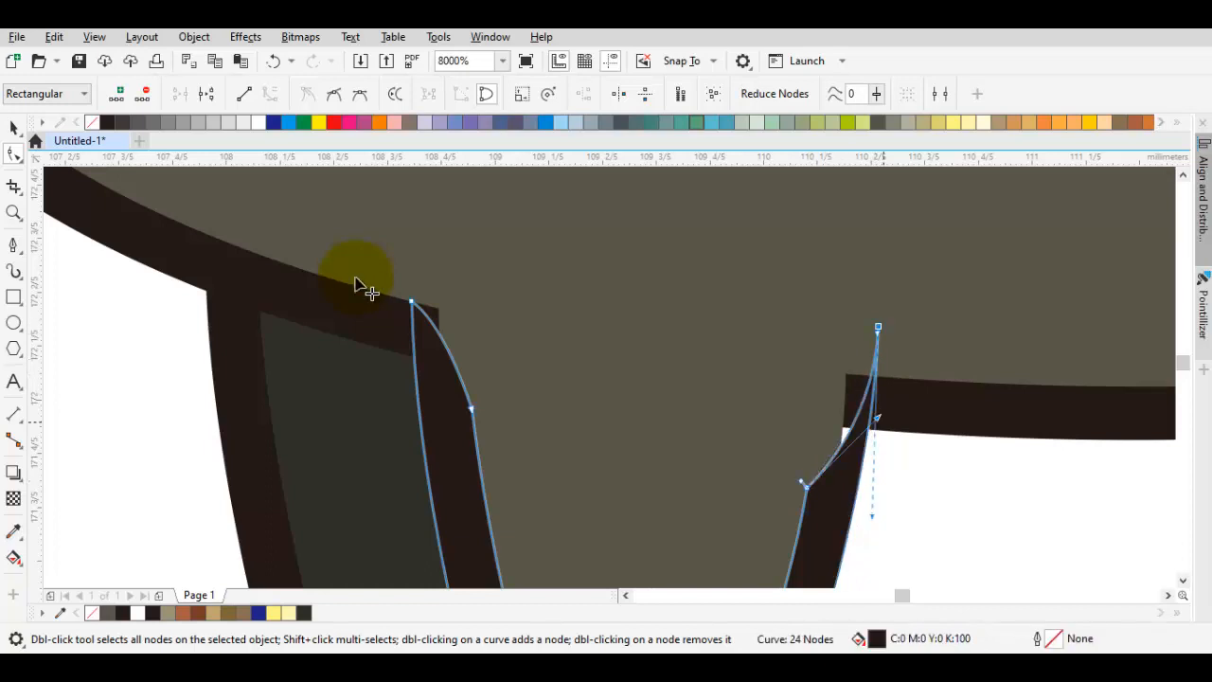
pyautogui.moveTo(877, 418); pyautogui.dragTo(886, 409)
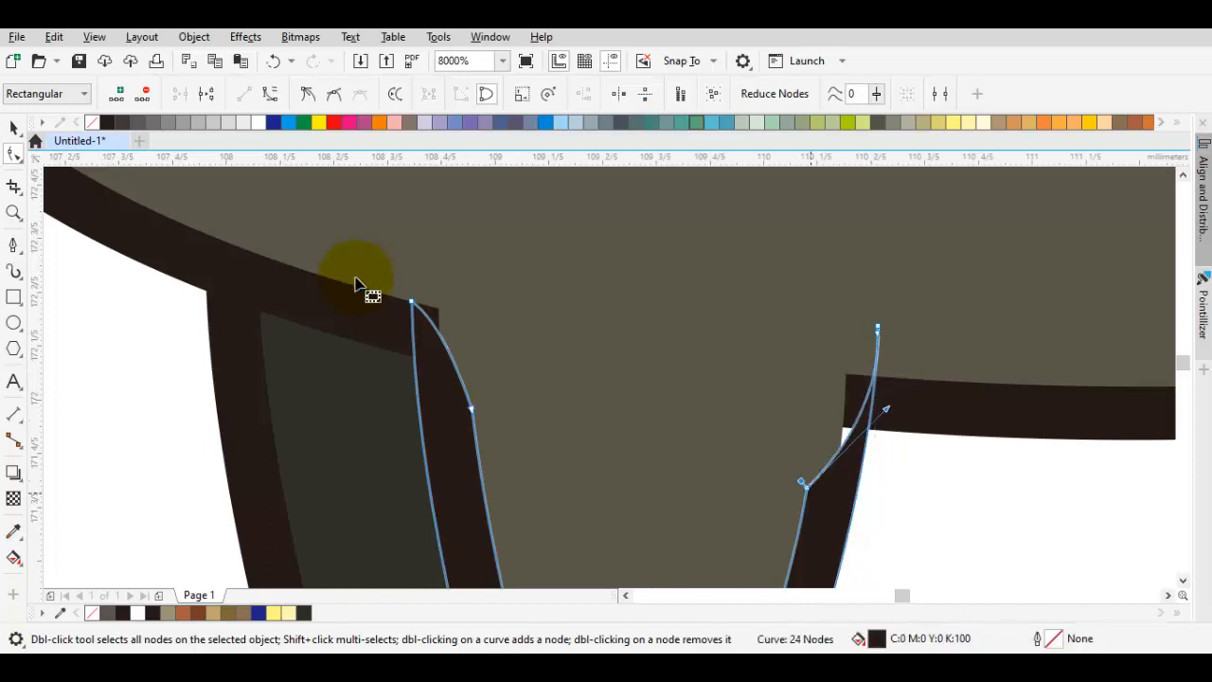
# Convert the nodes of the near front leg's outline to curves and make them cusp nodes
pyautogui.rightClick(892, 327)
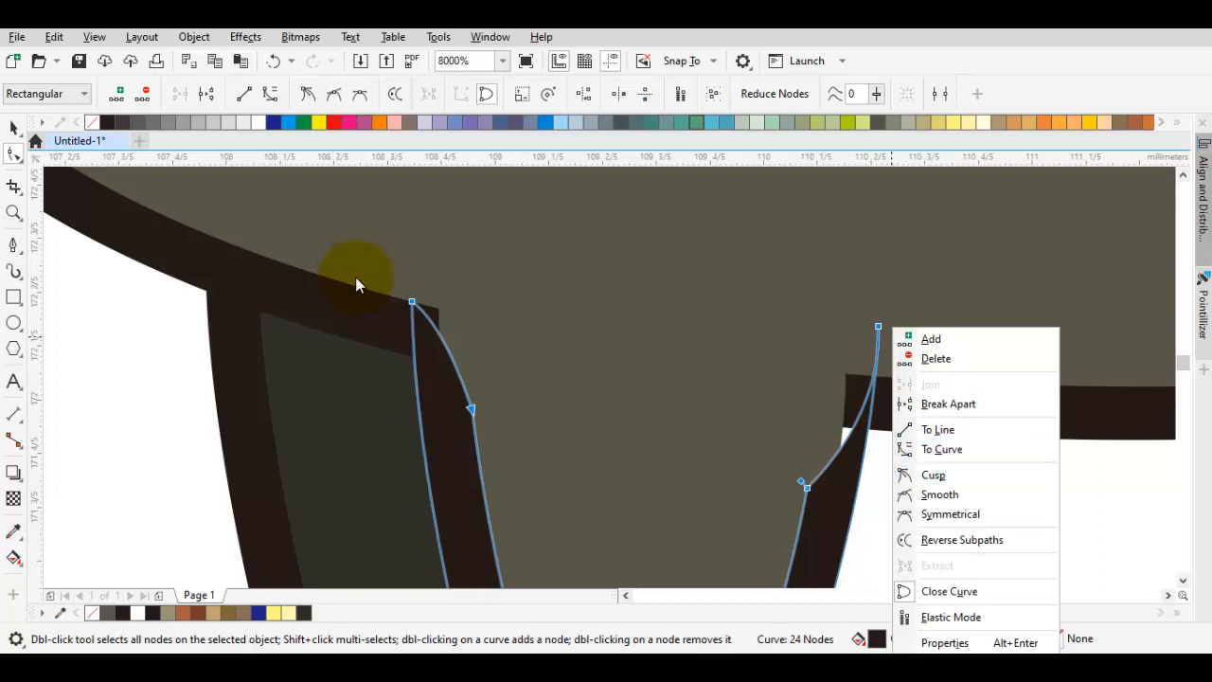
pyautogui.click(942, 449)
pyautogui.rightClick(881, 328)
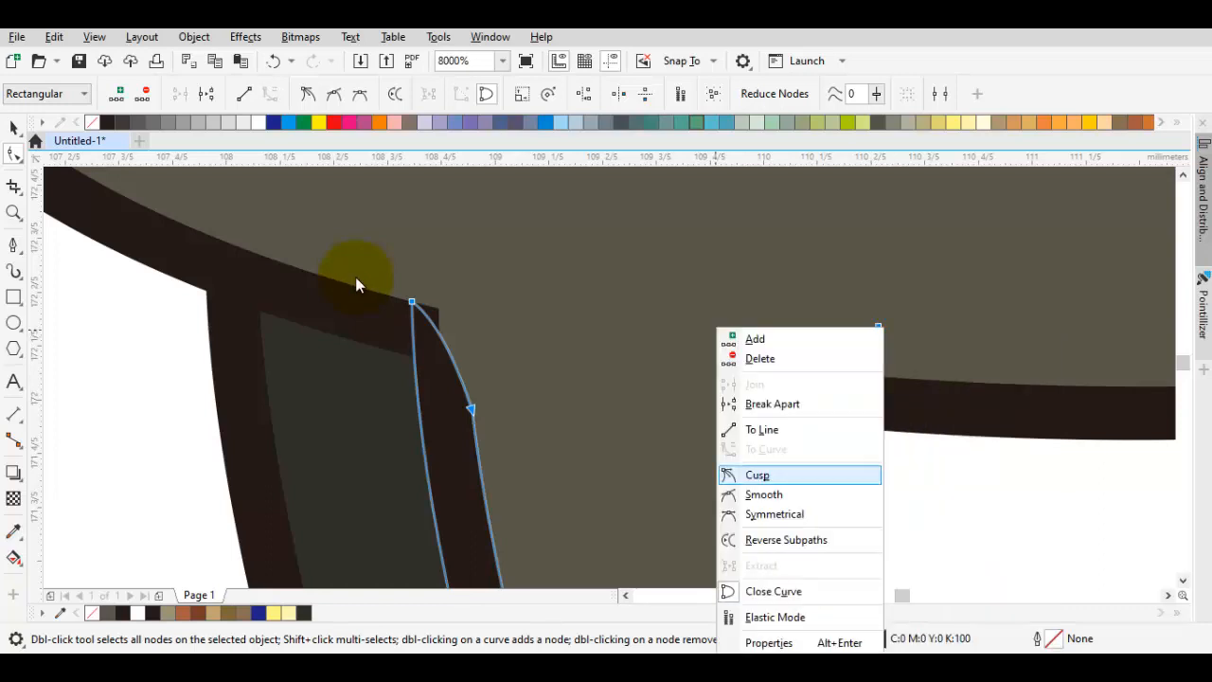
pyautogui.click(756, 475)
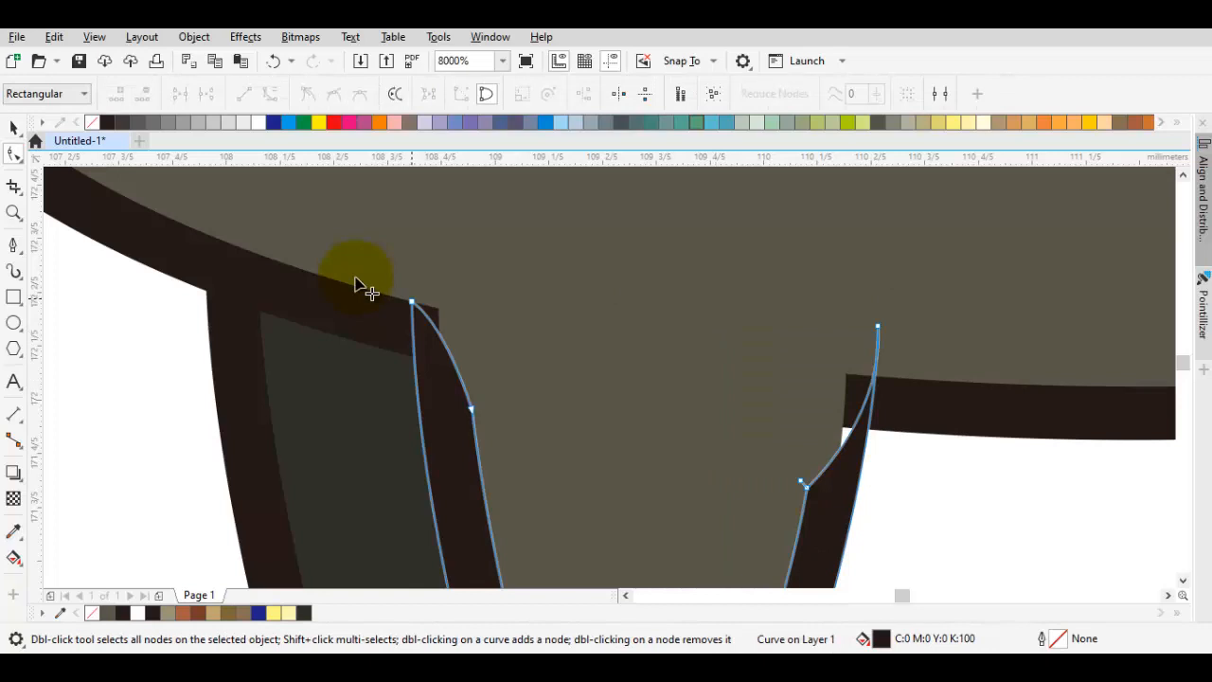
# Round the front end of the leg outline at the belly line's corner and delete surplus nodes near both cut ends
pyautogui.moveTo(411, 301); pyautogui.dragTo(369, 343)
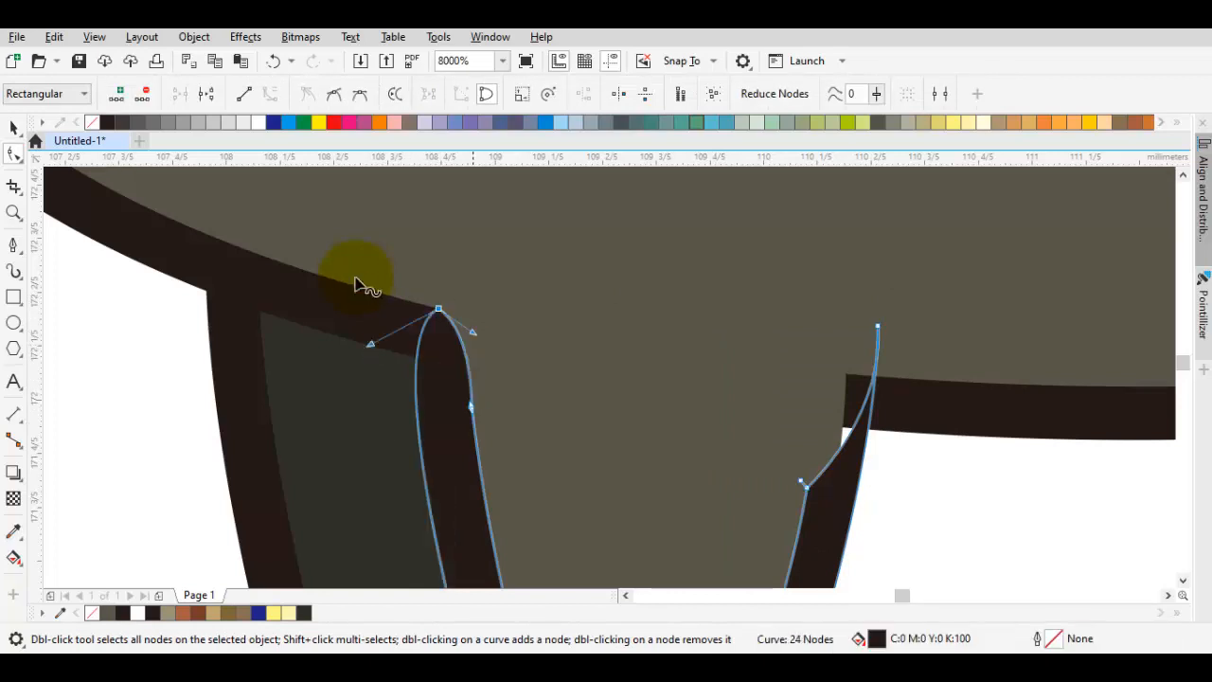
pyautogui.click(356, 285)
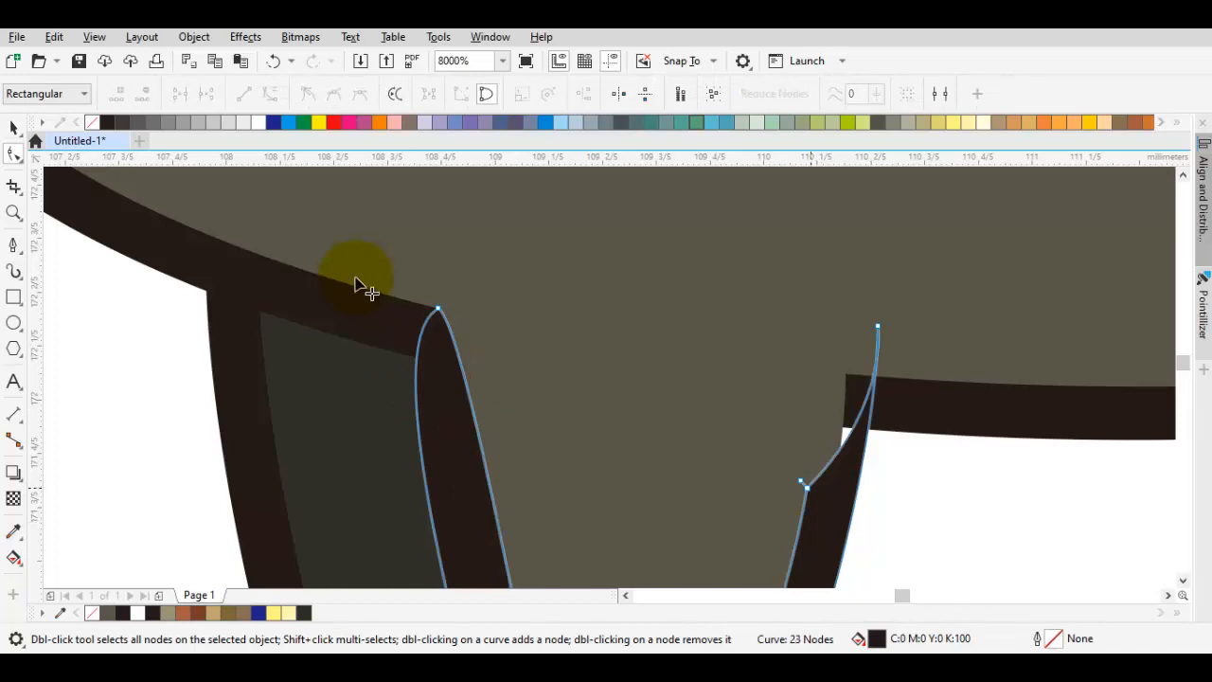
pyautogui.press('Delete')
pyautogui.press('Delete')
pyautogui.press('Home')
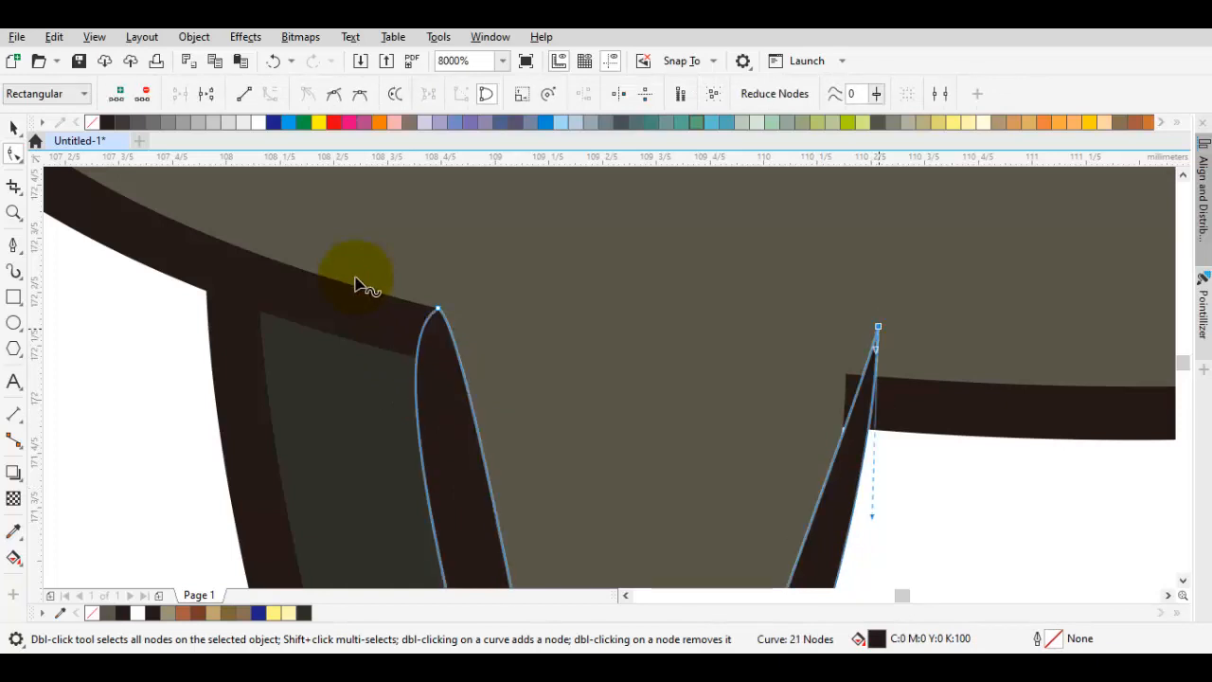
# Bend the inner edge of the front leg outline's rear end into a curved, pointed tip
pyautogui.moveTo(875, 349); pyautogui.dragTo(794, 347)
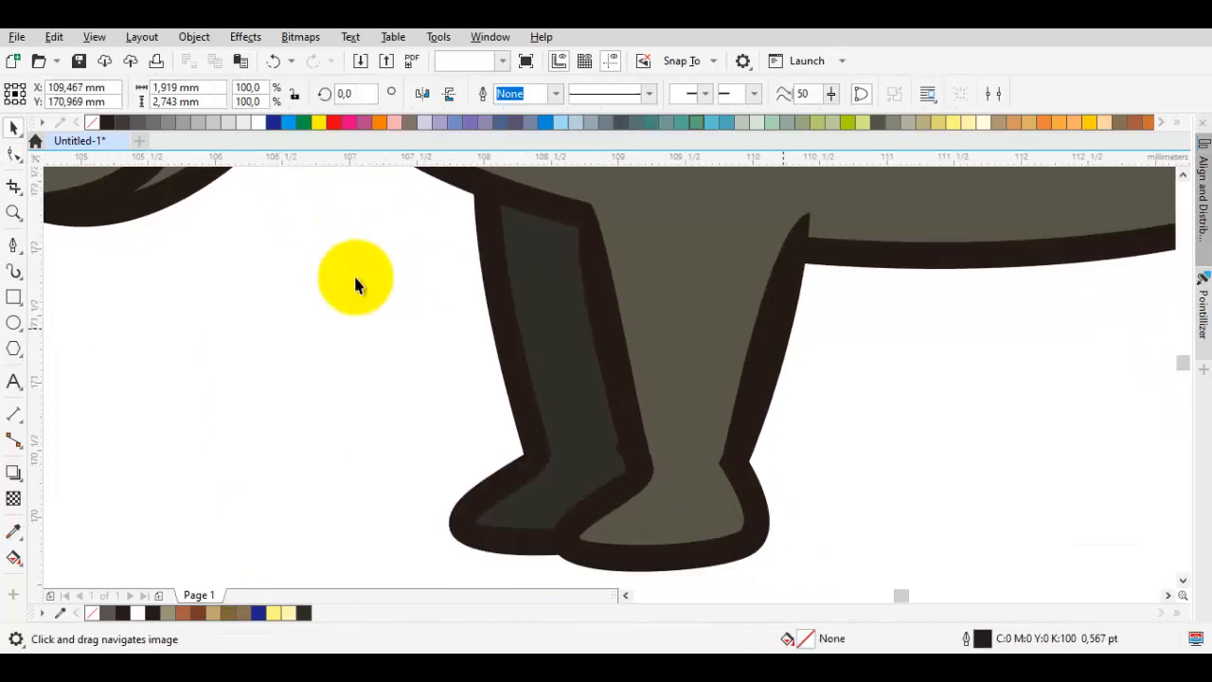
pyautogui.press('F10')
pyautogui.press('Home')
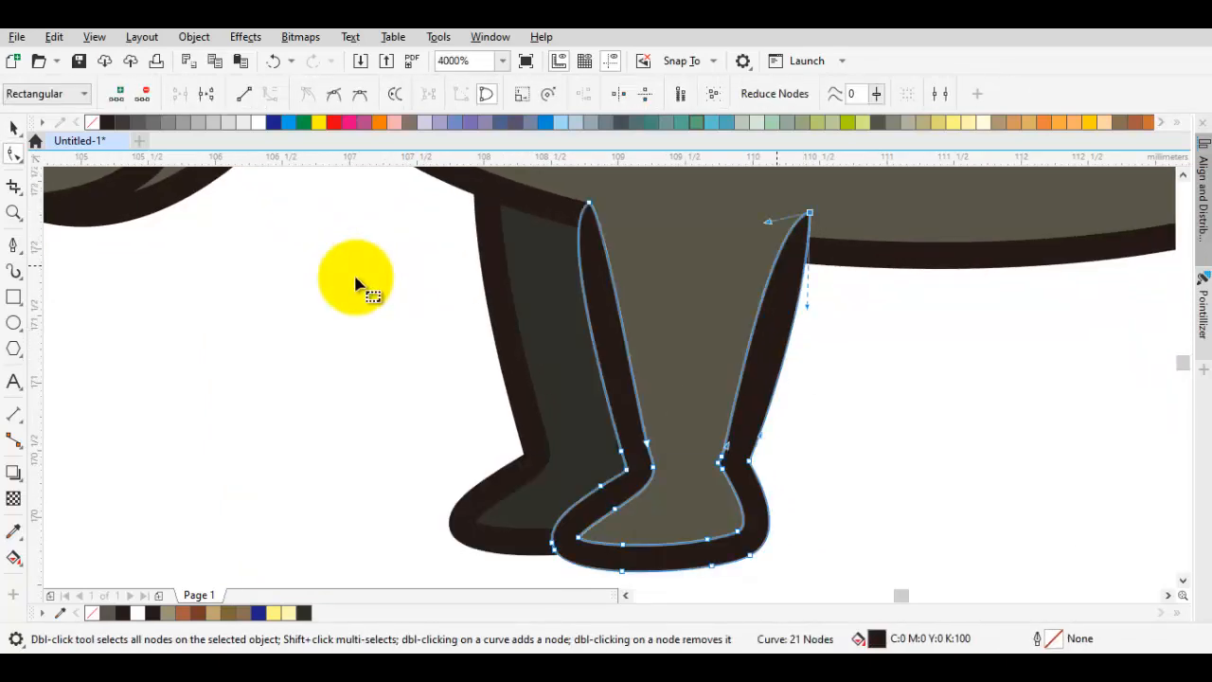
pyautogui.moveTo(358, 284); pyautogui.dragTo(357, 284)
pyautogui.press('space')
pyautogui.press('Escape')
pyautogui.scroll(-1, 356, 284)
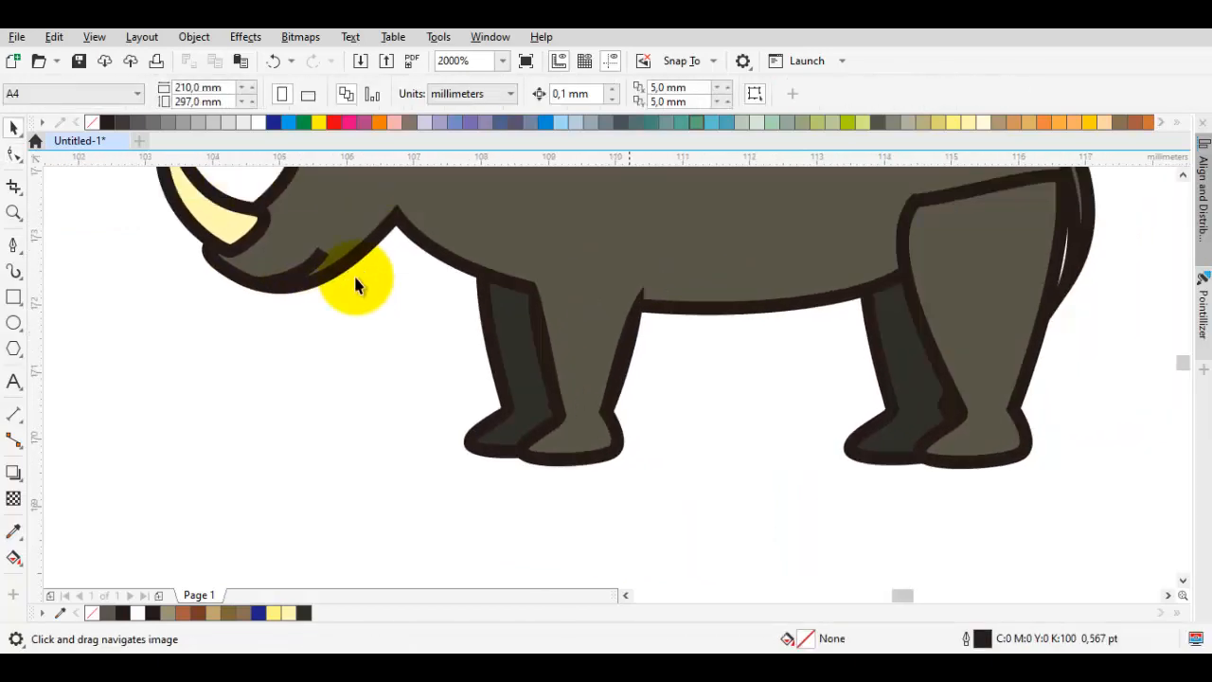
# Draw a closed Pen shape about 2.6 mm wide and 2.65 mm tall over the near hind leg's upper part
pyautogui.scroll(-1, 356, 284)
pyautogui.scroll(1, 356, 284)
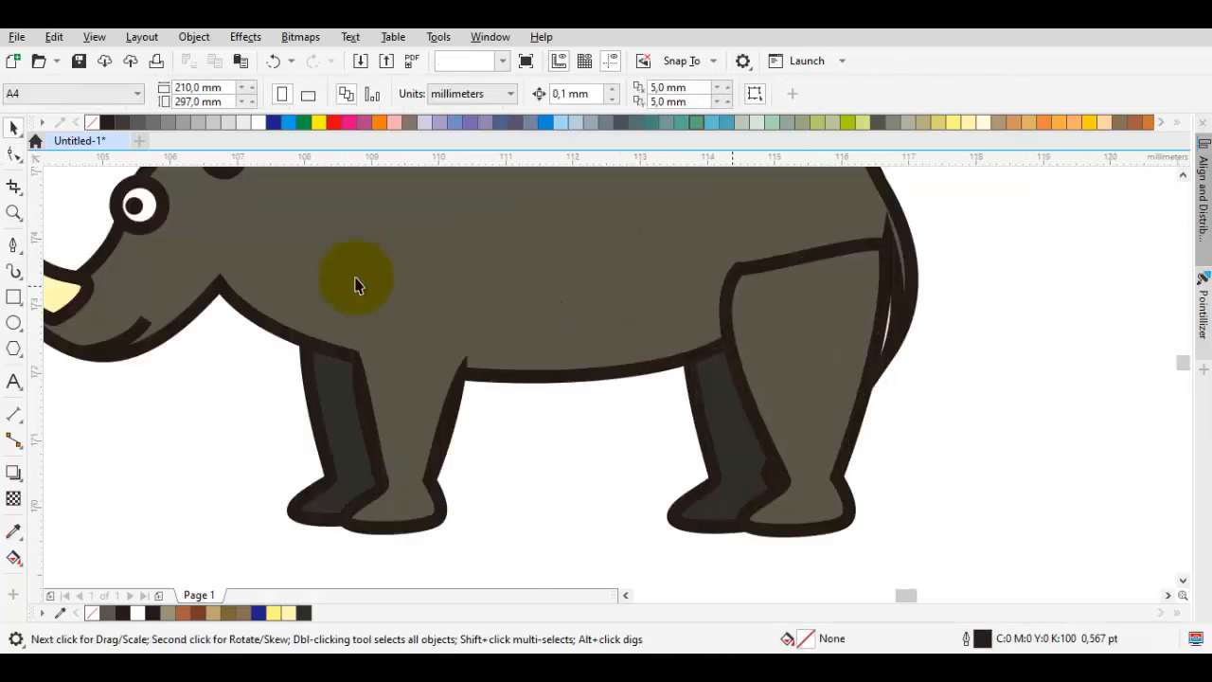
pyautogui.doubleClick(732, 286)
pyautogui.press('p')
pyautogui.moveTo(679, 274); pyautogui.dragTo(720, 322)
pyautogui.press('Escape')
pyautogui.click(716, 248)
pyautogui.moveTo(748, 383); pyautogui.dragTo(889, 282)
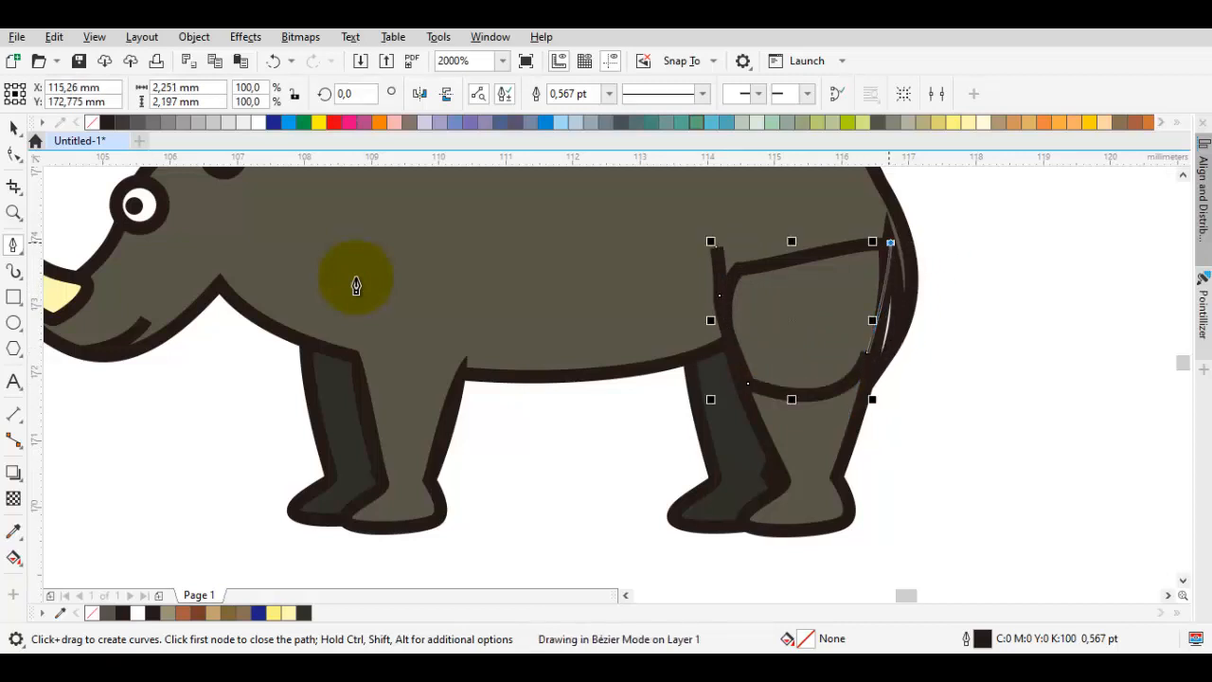
pyautogui.click(891, 242)
pyautogui.click(814, 216)
pyautogui.click(716, 246)
# Subtract the drawn shape from the near hind leg's outline with Back Minus Front, removing its upper line
pyautogui.press('space')
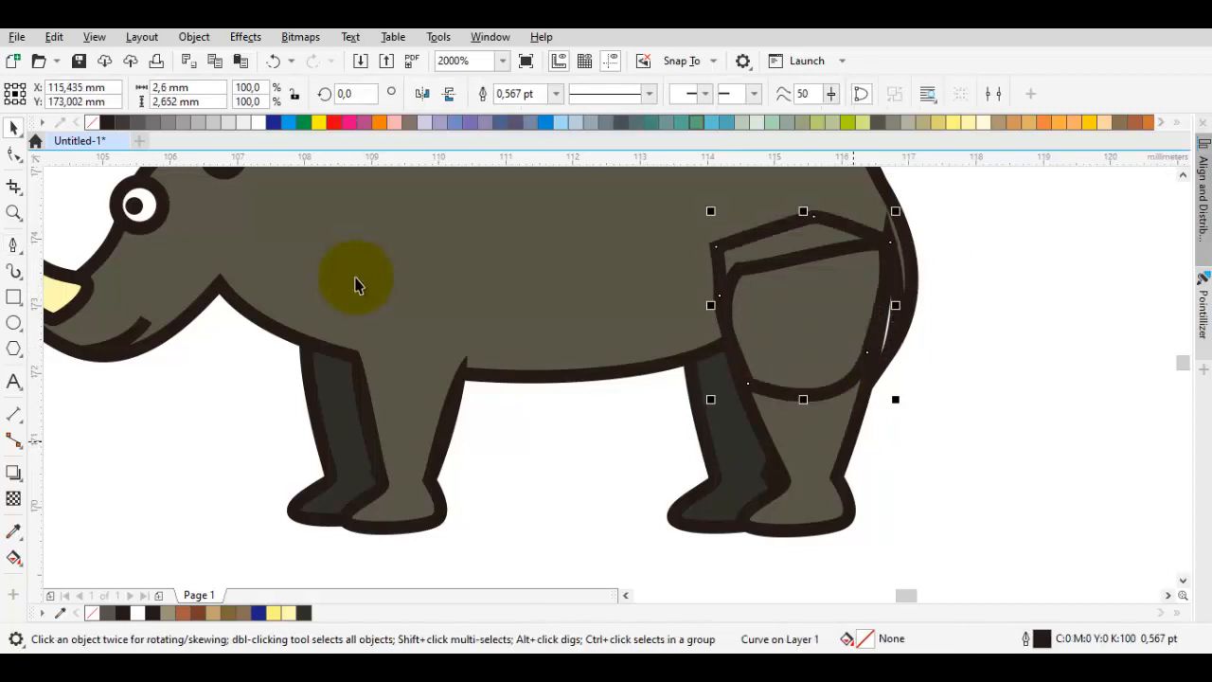
pyautogui.keyDown('shift'); pyautogui.click(357, 278); pyautogui.keyUp('shift')
pyautogui.click(648, 94)
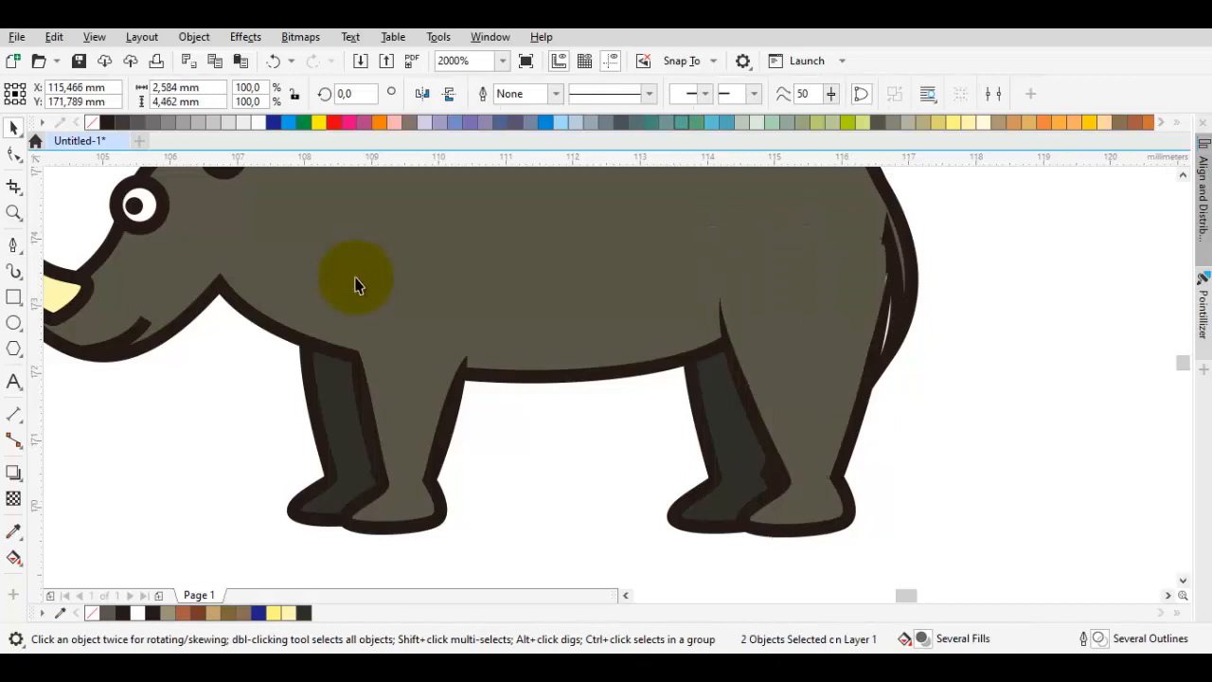
pyautogui.press('Escape')
# Reshape the rear upper end of the near hind leg's outline so it blends into the tail line
pyautogui.scroll(1, 720, 309)
pyautogui.scroll(-1, 886, 387)
pyautogui.click(957, 396)
pyautogui.press('F10')
pyautogui.scroll(2, 970, 284)
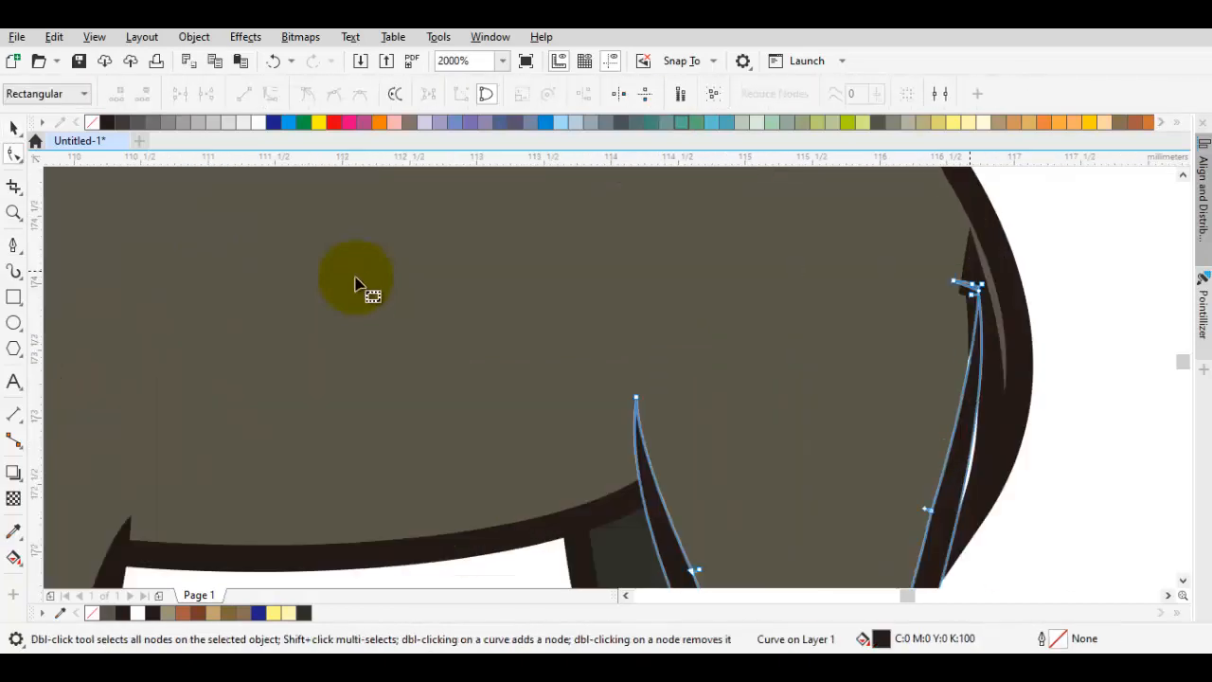
pyautogui.click(357, 285)
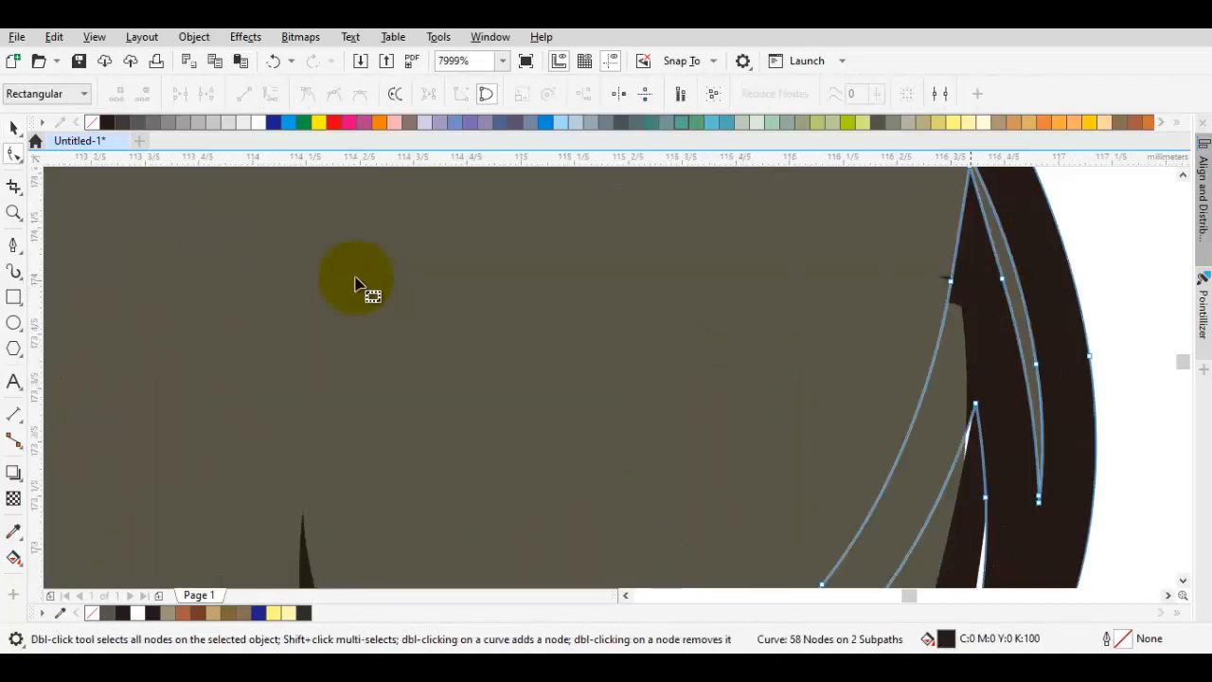
pyautogui.click(976, 331)
pyautogui.moveTo(986, 297); pyautogui.dragTo(870, 350)
pyautogui.press('space')
pyautogui.scroll(1, 949, 338)
pyautogui.moveTo(850, 296); pyautogui.dragTo(906, 210)
pyautogui.press('space')
pyautogui.scroll(-3, 938, 324)
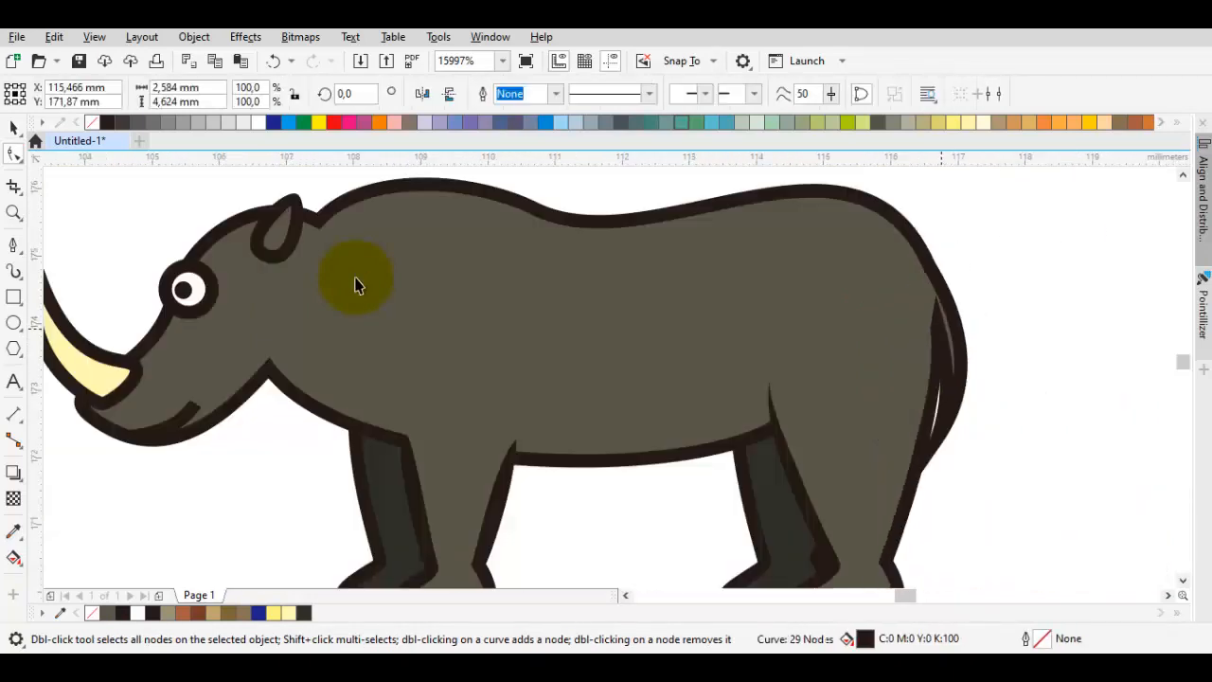
pyautogui.click(990, 370)
# Raise the front tip of the near hind leg's outline about 0.62 mm and bow its front edge over the belly line
pyautogui.scroll(1, 356, 285)
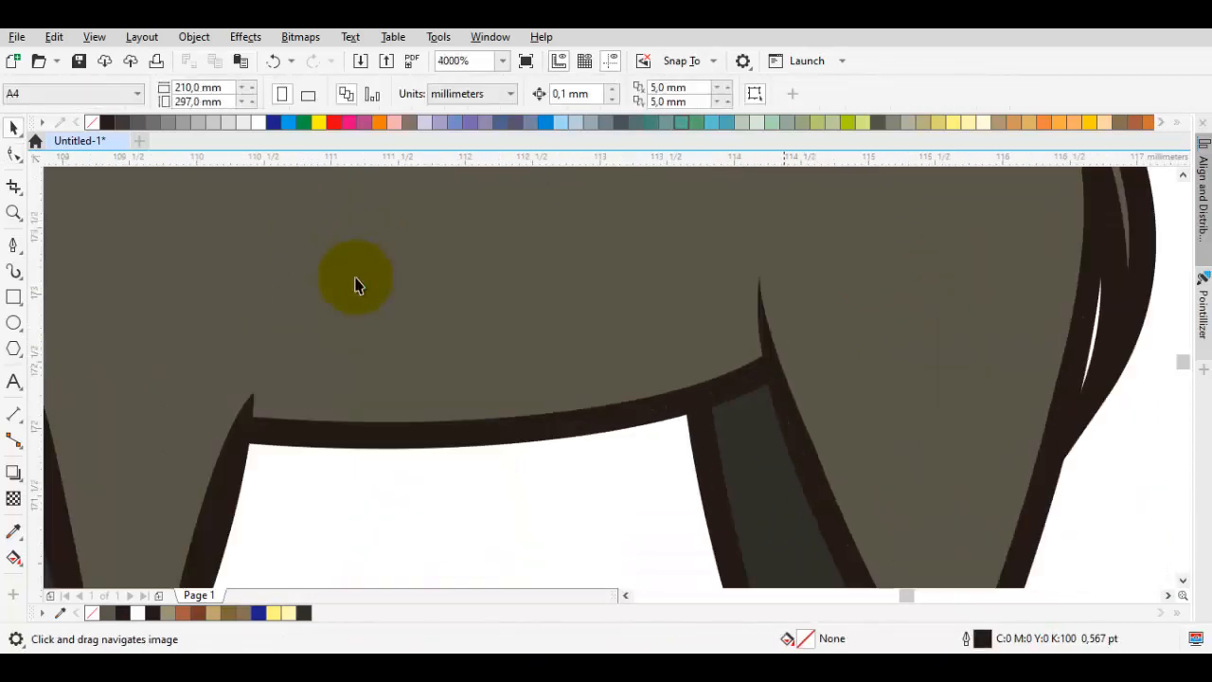
pyautogui.doubleClick(795, 404)
pyautogui.moveTo(759, 273); pyautogui.dragTo(754, 189)
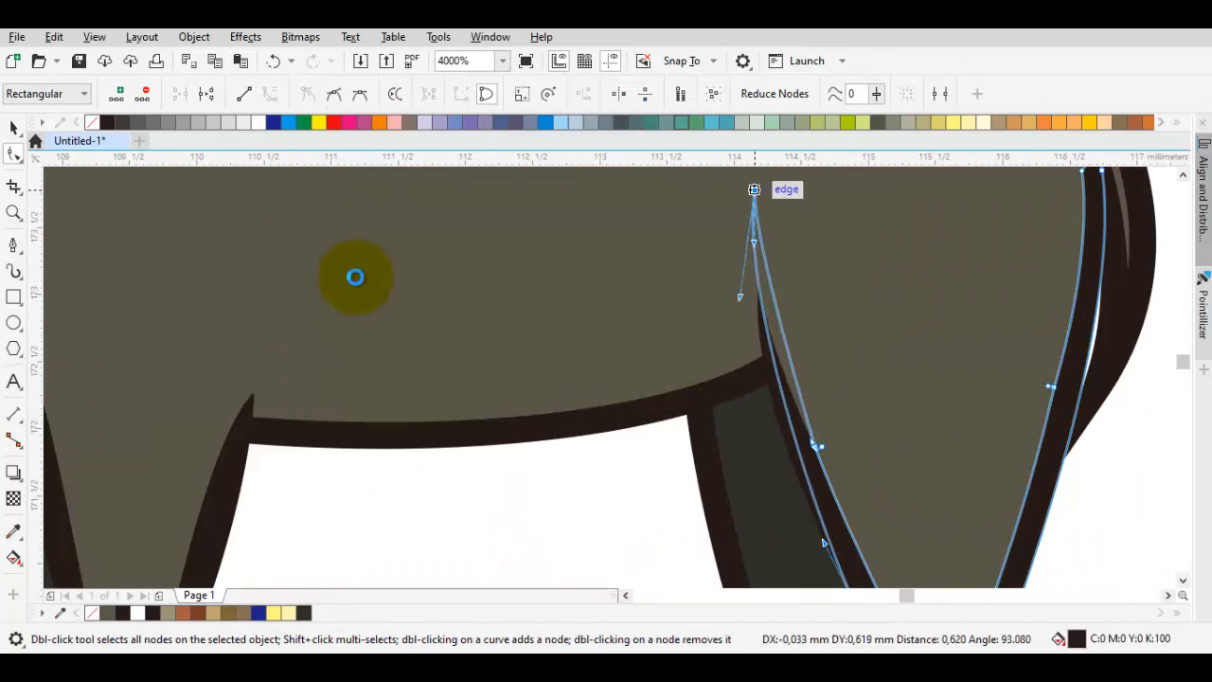
pyautogui.moveTo(741, 298); pyautogui.dragTo(716, 362)
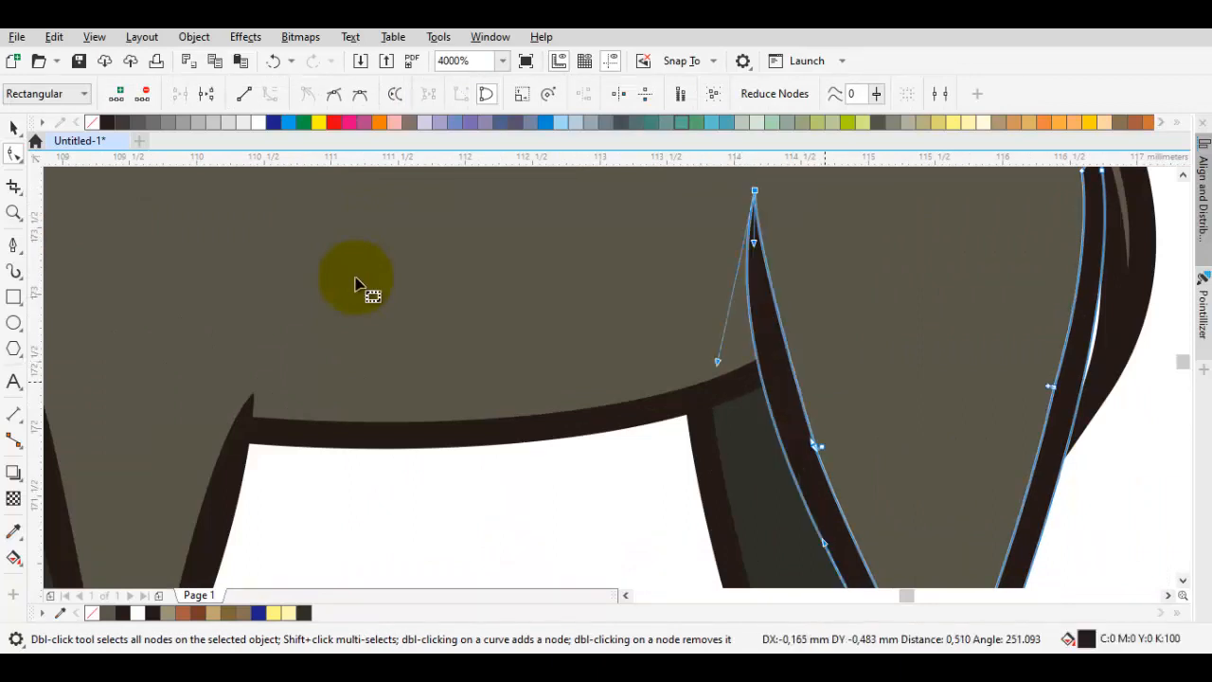
# Delete the surplus nodes along the upper front and rear edges of the near hind leg's outline
pyautogui.moveTo(862, 397); pyautogui.dragTo(797, 487)
pyautogui.press('Delete')
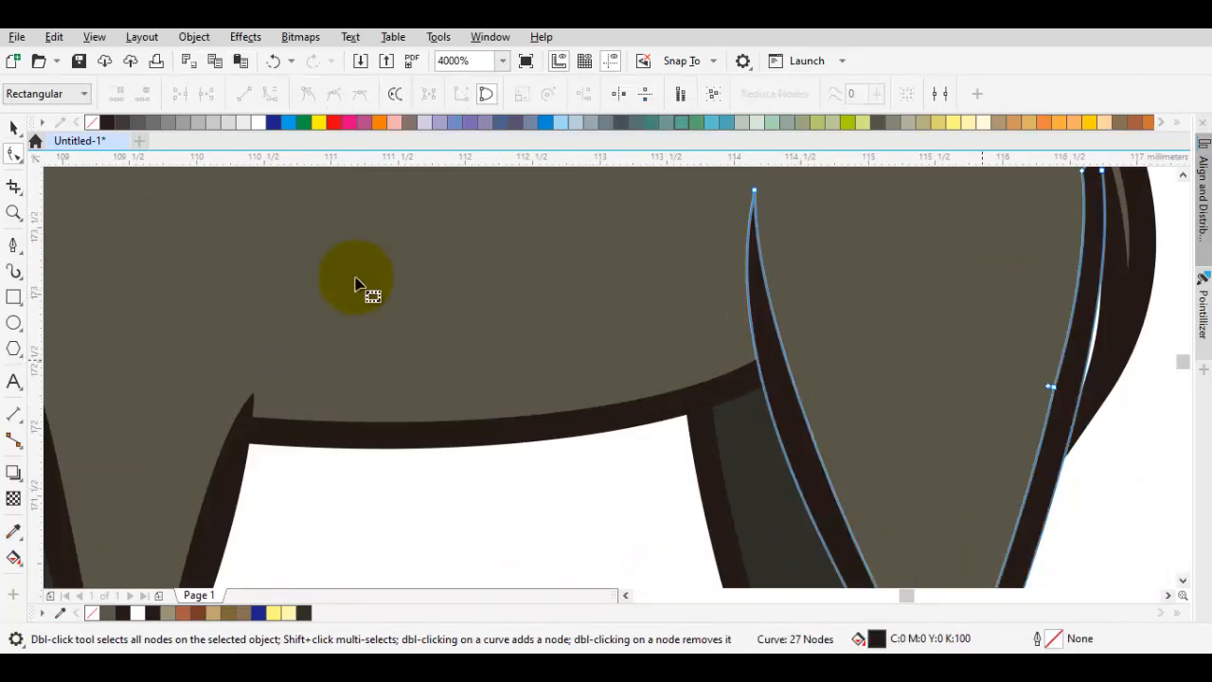
pyautogui.press('Delete')
pyautogui.moveTo(1001, 345); pyautogui.dragTo(891, 303)
pyautogui.scroll(-1, 1078, 399)
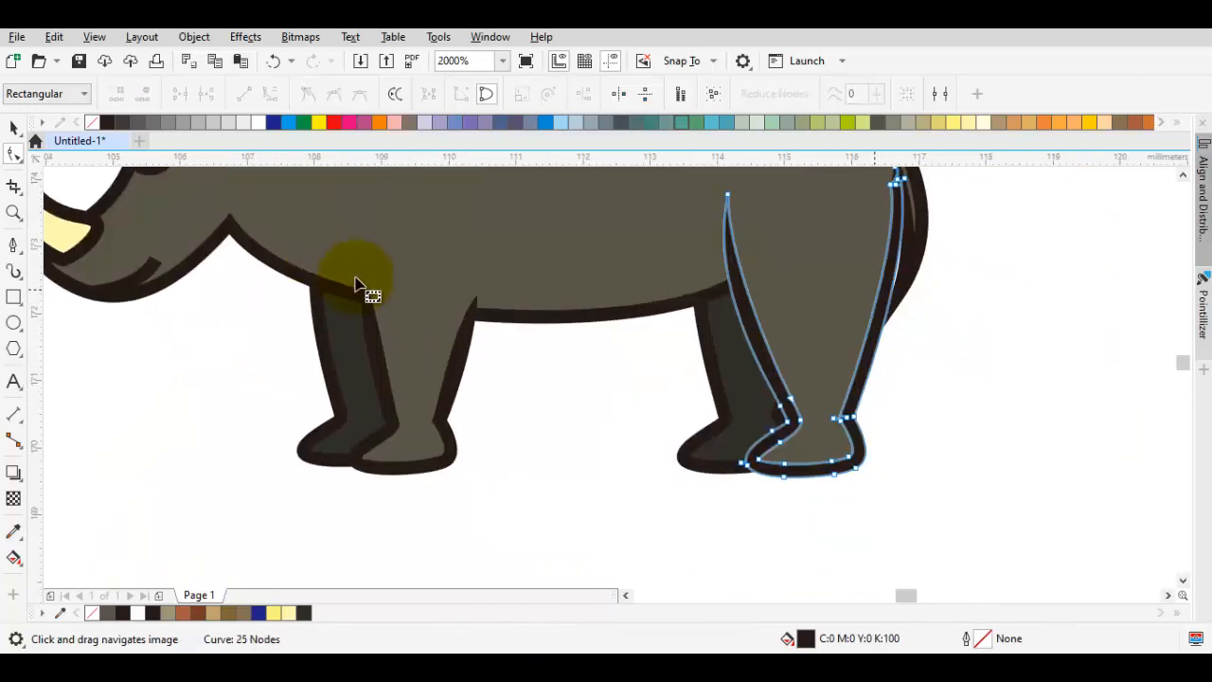
pyautogui.click(935, 379)
# Raise the rear upper tip of the near foreleg's outline slightly and bend its inner edge towards the tip
pyautogui.scroll(-1, 356, 284)
pyautogui.scroll(1, 357, 285)
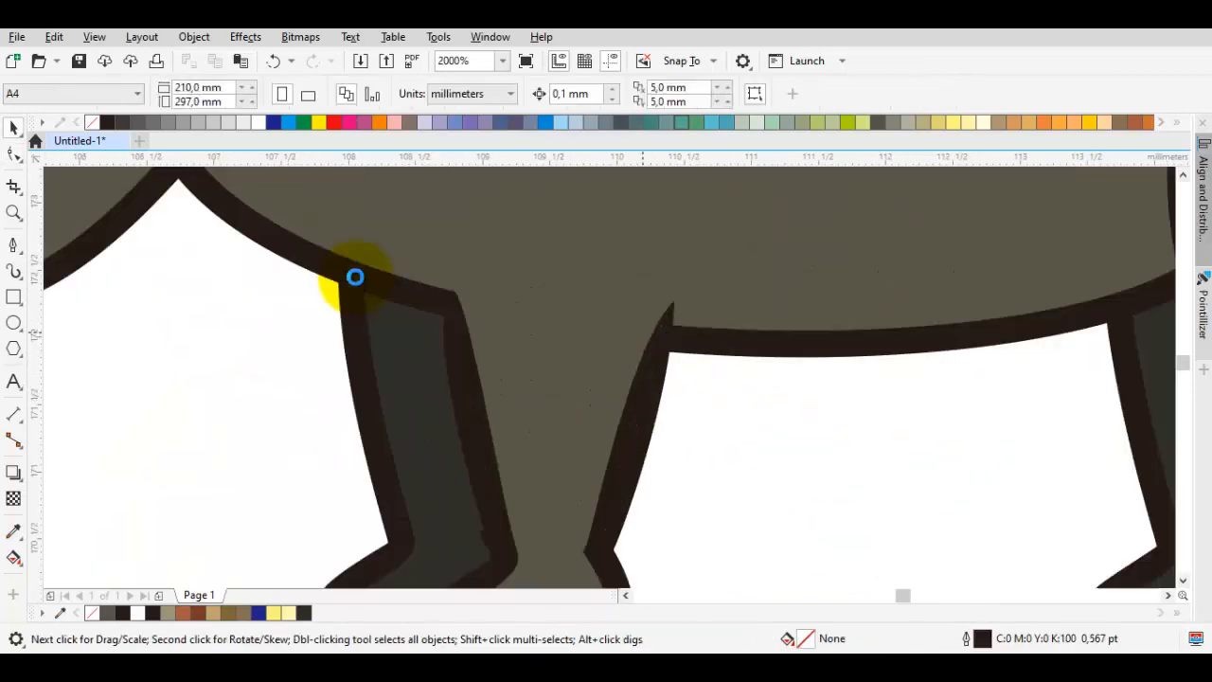
pyautogui.doubleClick(668, 341)
pyautogui.moveTo(673, 301); pyautogui.dragTo(676, 285)
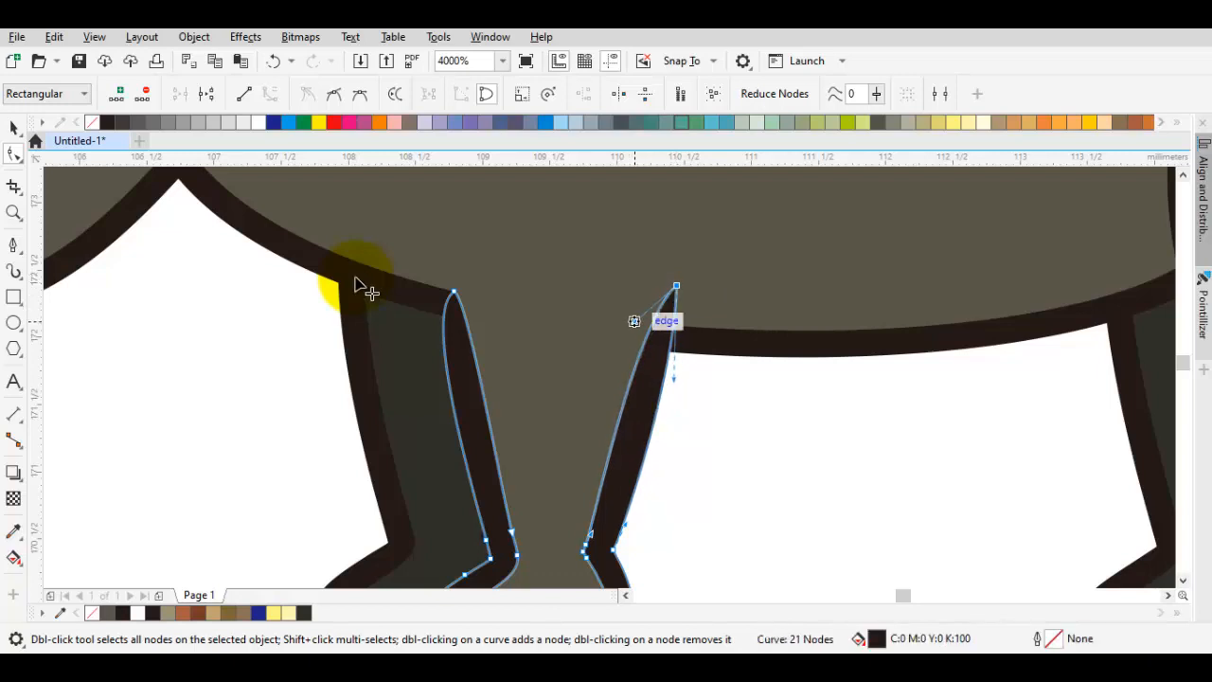
pyautogui.moveTo(635, 321); pyautogui.dragTo(660, 309)
pyautogui.press('space')
pyautogui.scroll(-1, 665, 323)
pyautogui.click(744, 415)
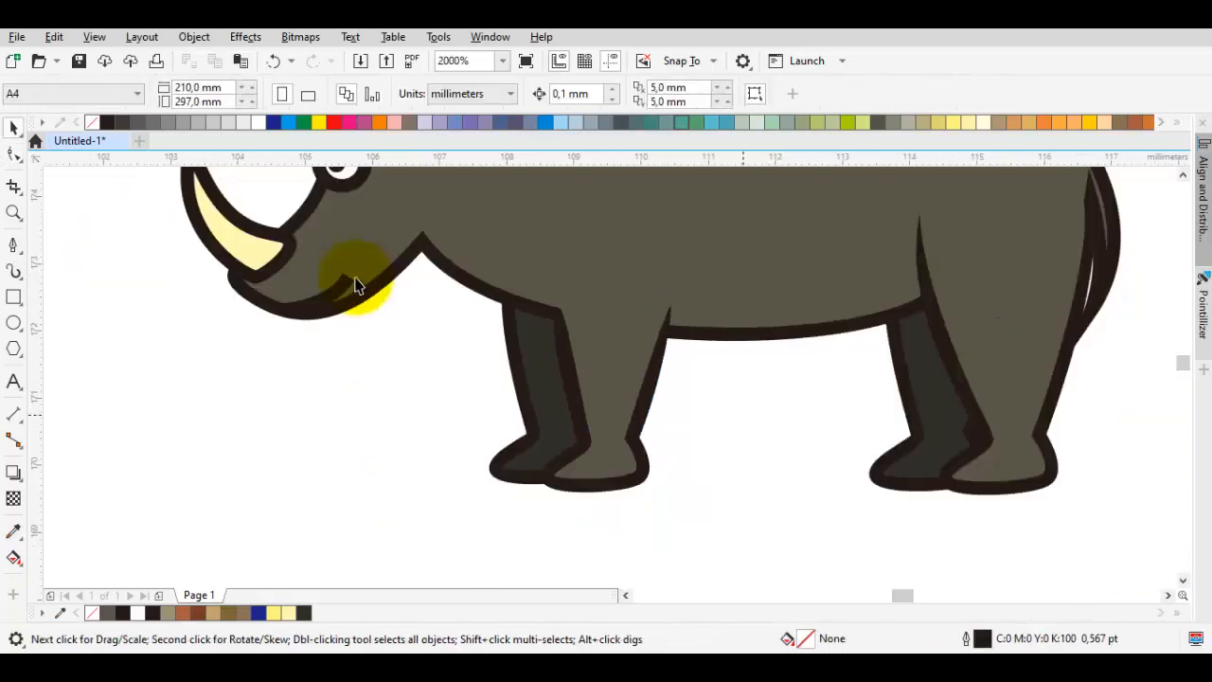
pyautogui.scroll(-1, 356, 277)
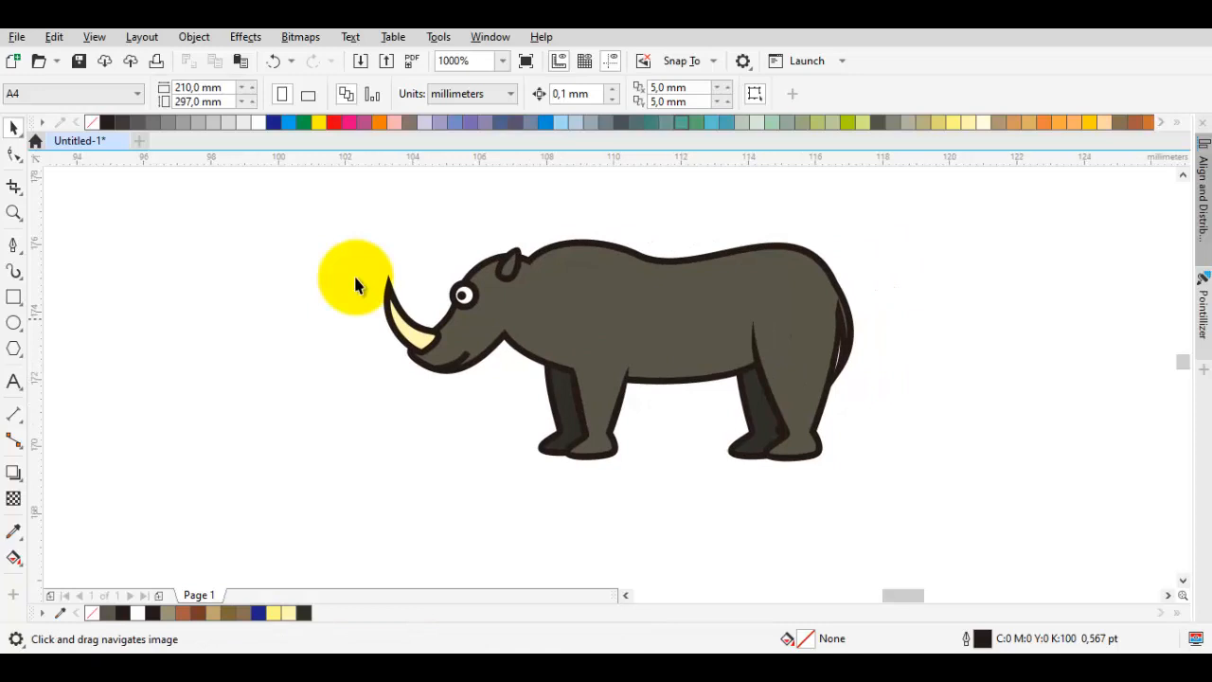
pyautogui.moveTo(356, 279); pyautogui.dragTo(412, 346)
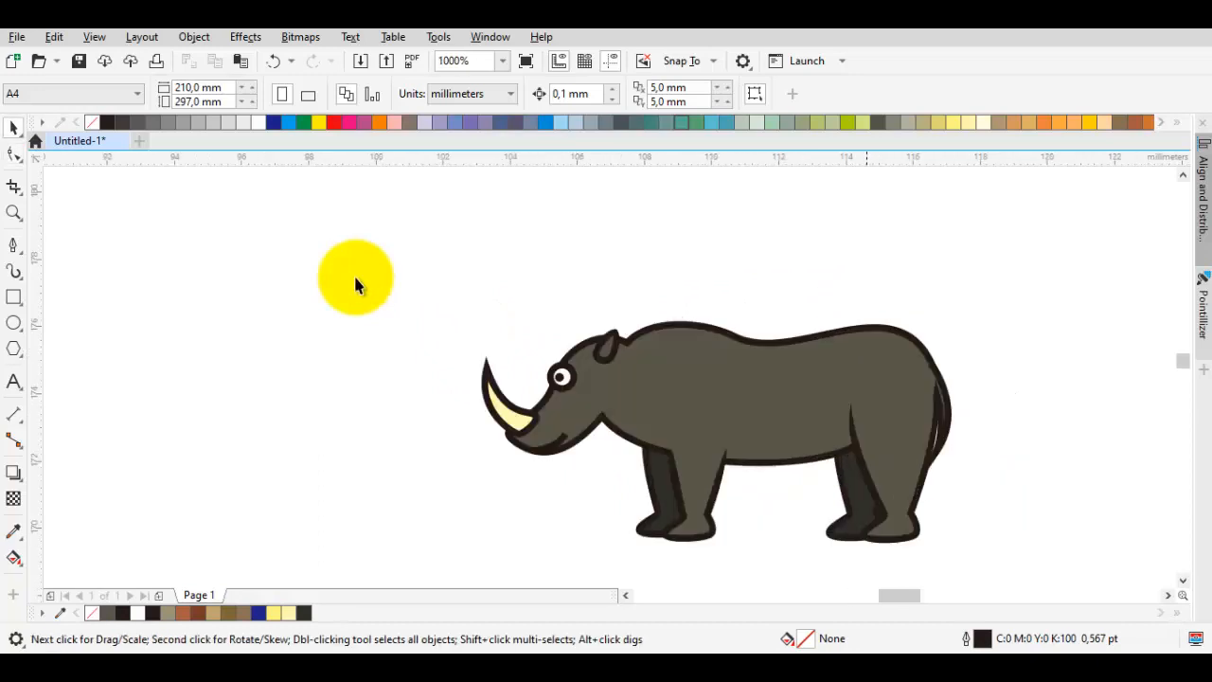
# Try a Pen curve about 2.1 mm wide and 0.73 mm tall from the near foreleg's top into the belly line, and delete it
pyautogui.press('F10')
pyautogui.press('Escape')
pyautogui.press('space')
pyautogui.press('F5')
pyautogui.scroll(1, 356, 284)
pyautogui.moveTo(356, 285); pyautogui.dragTo(324, 197)
pyautogui.scroll(1, 663, 347)
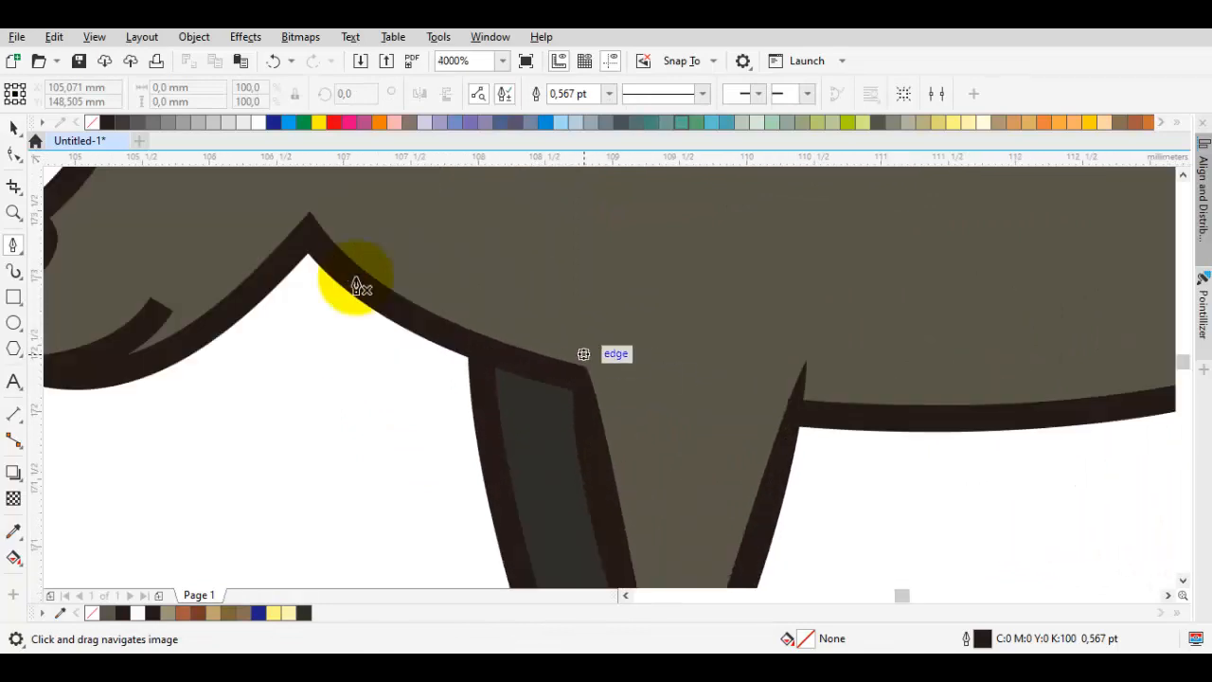
pyautogui.moveTo(549, 333); pyautogui.dragTo(707, 347)
pyautogui.click(776, 430)
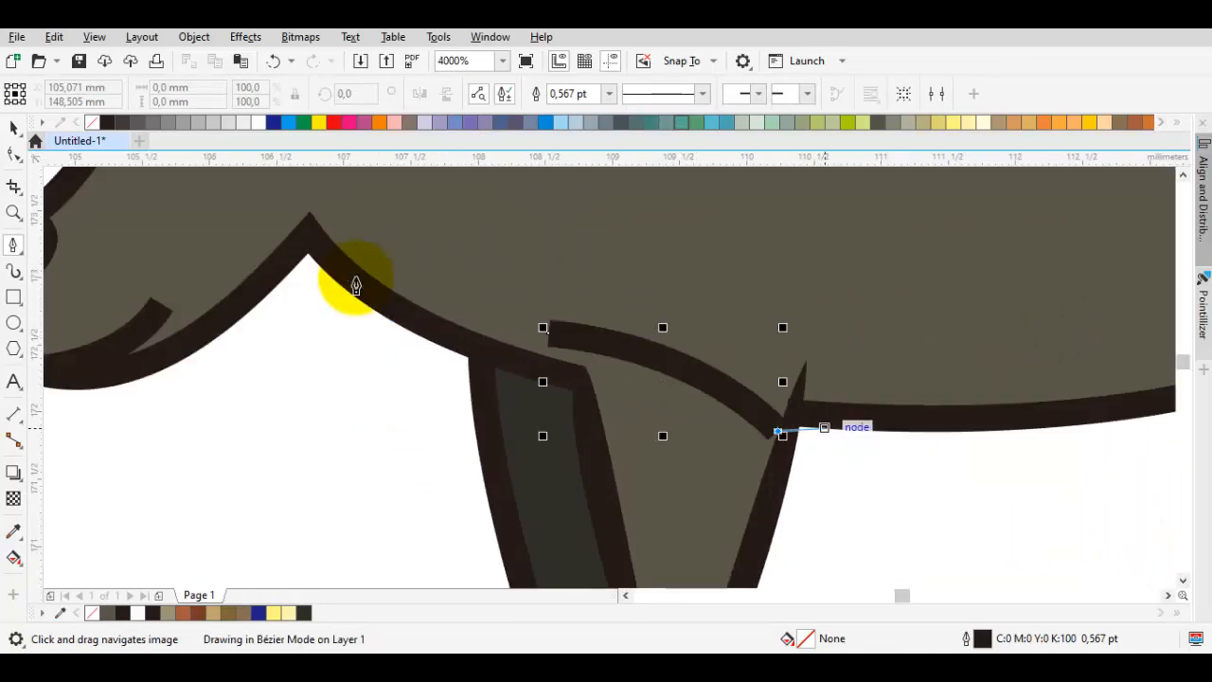
pyautogui.click(831, 409)
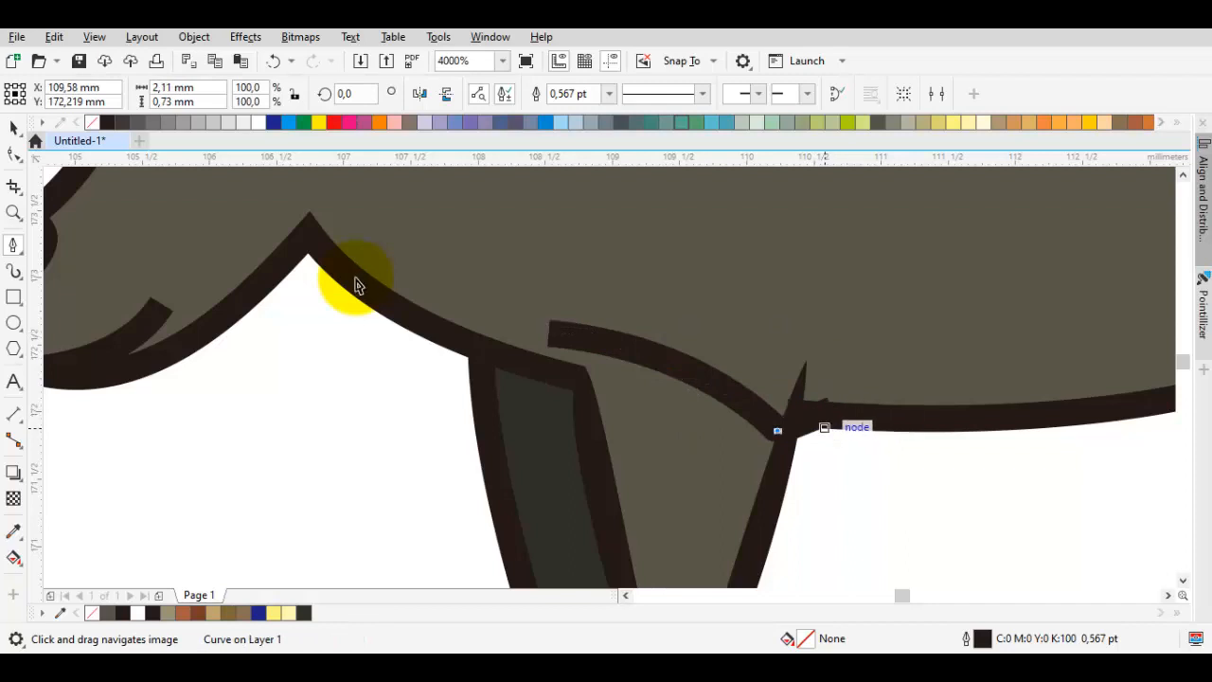
pyautogui.press('space')
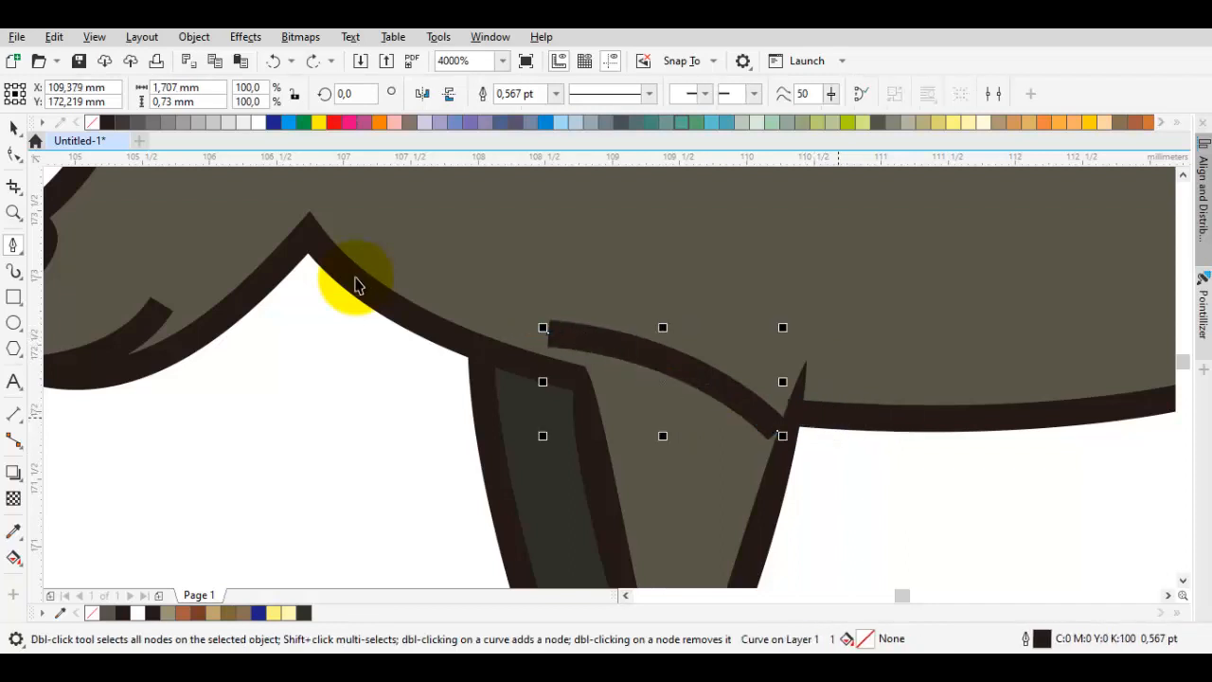
pyautogui.scroll(-4, 356, 284)
pyautogui.scroll(4, 357, 284)
pyautogui.press('Delete')
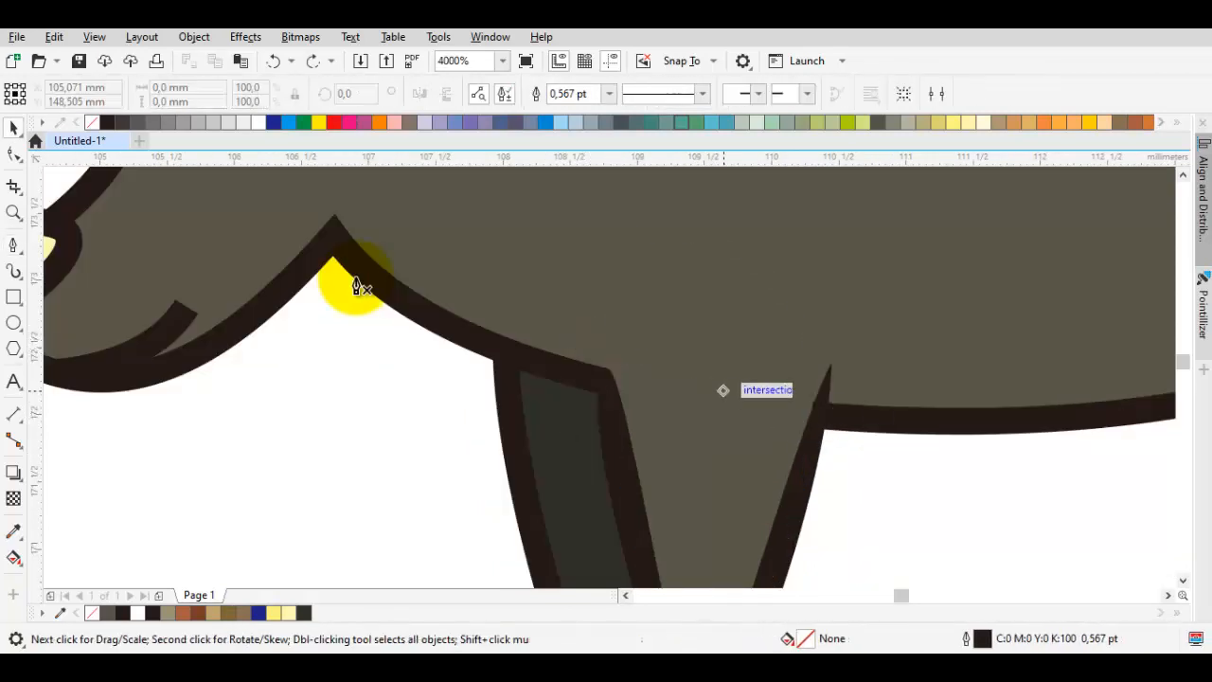
# Draw a gently curved Pen line across the near foreleg's top, sloping down from the chest into the belly line
pyautogui.press('space')
pyautogui.moveTo(566, 321); pyautogui.dragTo(742, 402)
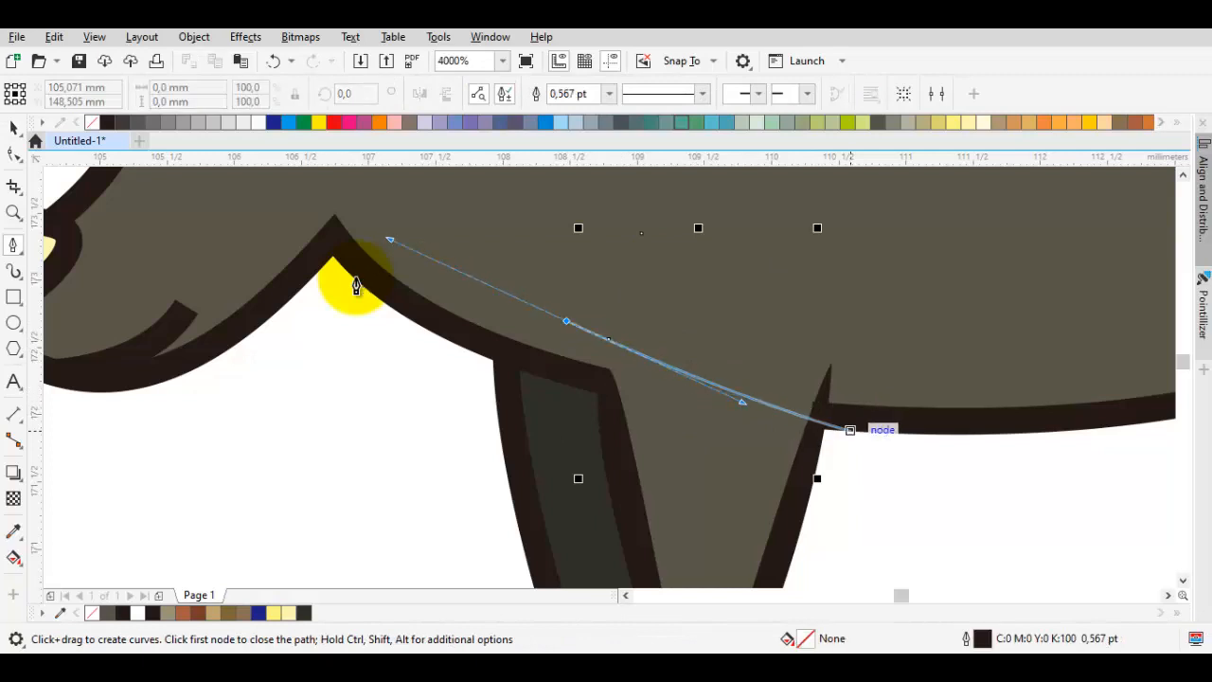
pyautogui.press('space')
pyautogui.scroll(-2, 356, 284)
pyautogui.press('Escape')
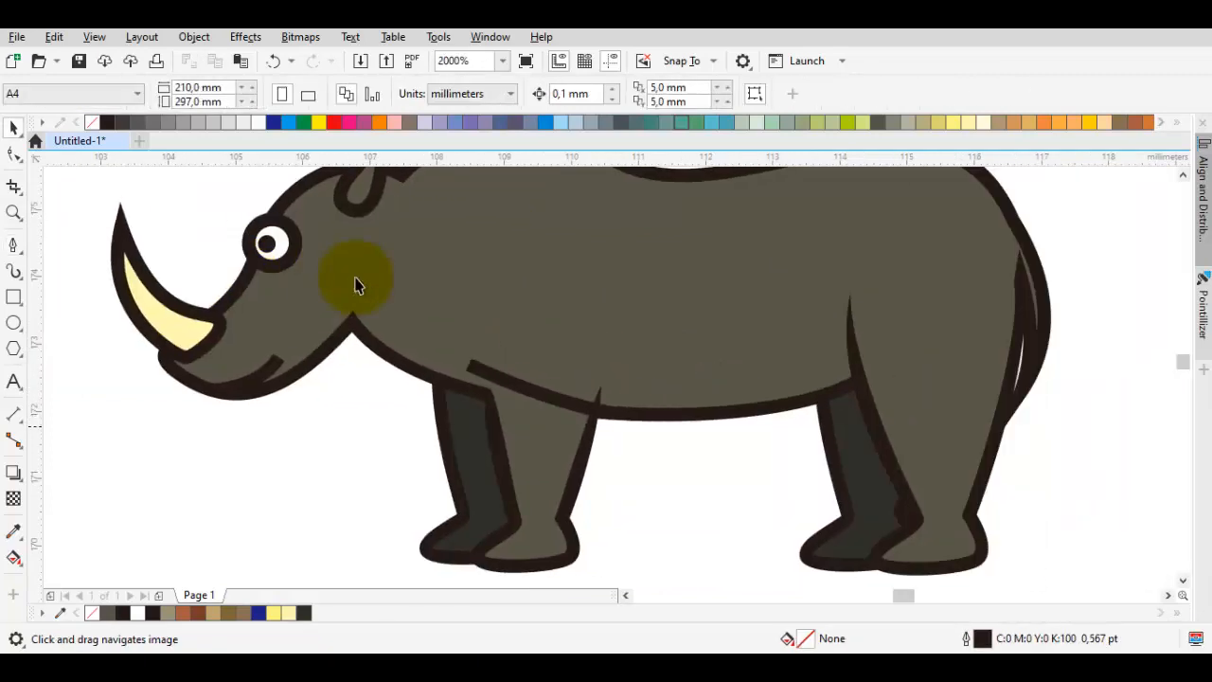
# Move the front end of the line across the near foreleg slightly back and bow the line downwards
pyautogui.scroll(2, 356, 284)
pyautogui.press('Tab')
pyautogui.press('F10')
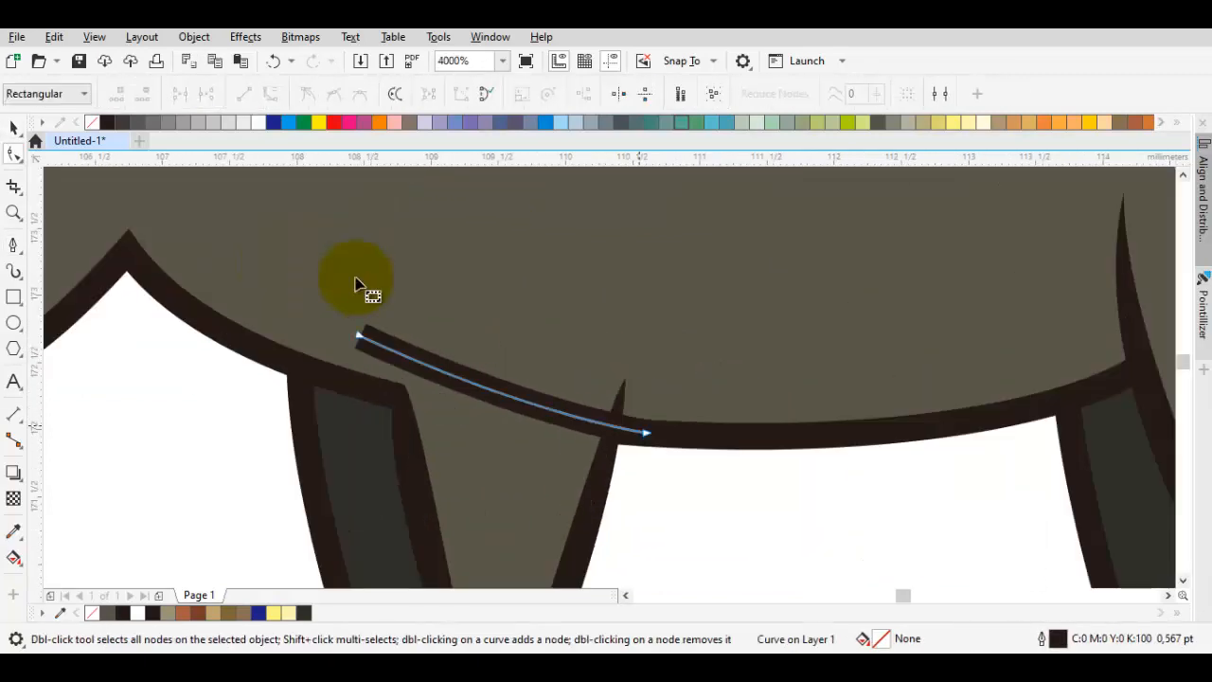
pyautogui.hotkey('ctrl', 'a')
pyautogui.moveTo(358, 336); pyautogui.dragTo(391, 327)
pyautogui.moveTo(569, 410); pyautogui.dragTo(474, 403)
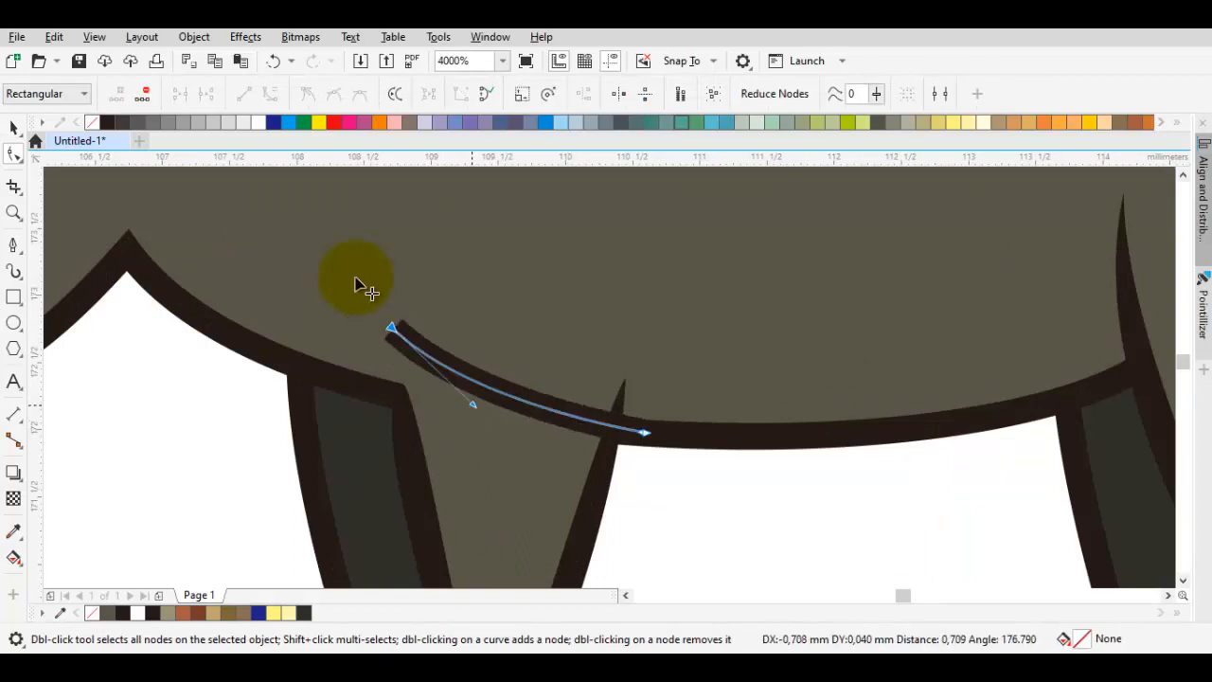
pyautogui.press('space')
pyautogui.press('Escape')
# Reshape the rear upper tip of the near foreleg's outline into a blunt end tucked inside the belly line
pyautogui.press('F10')
pyautogui.click(622, 381)
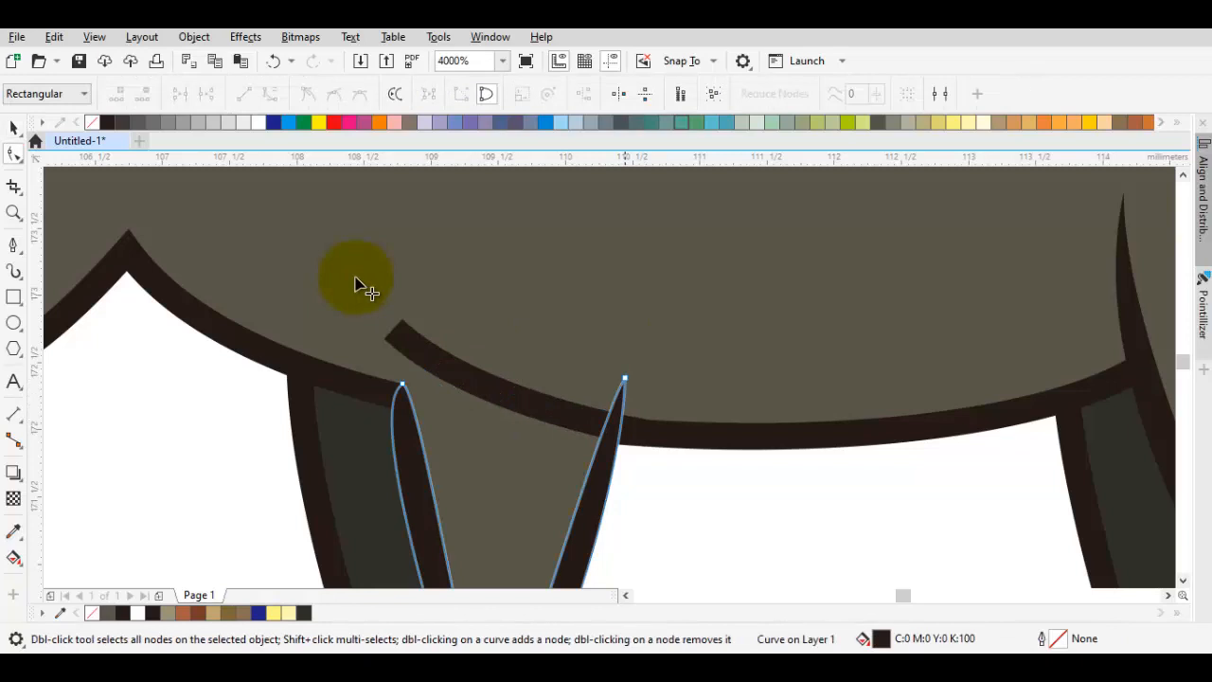
pyautogui.moveTo(623, 379); pyautogui.dragTo(541, 354)
pyautogui.scroll(1, 606, 432)
pyautogui.moveTo(590, 420); pyautogui.dragTo(599, 379)
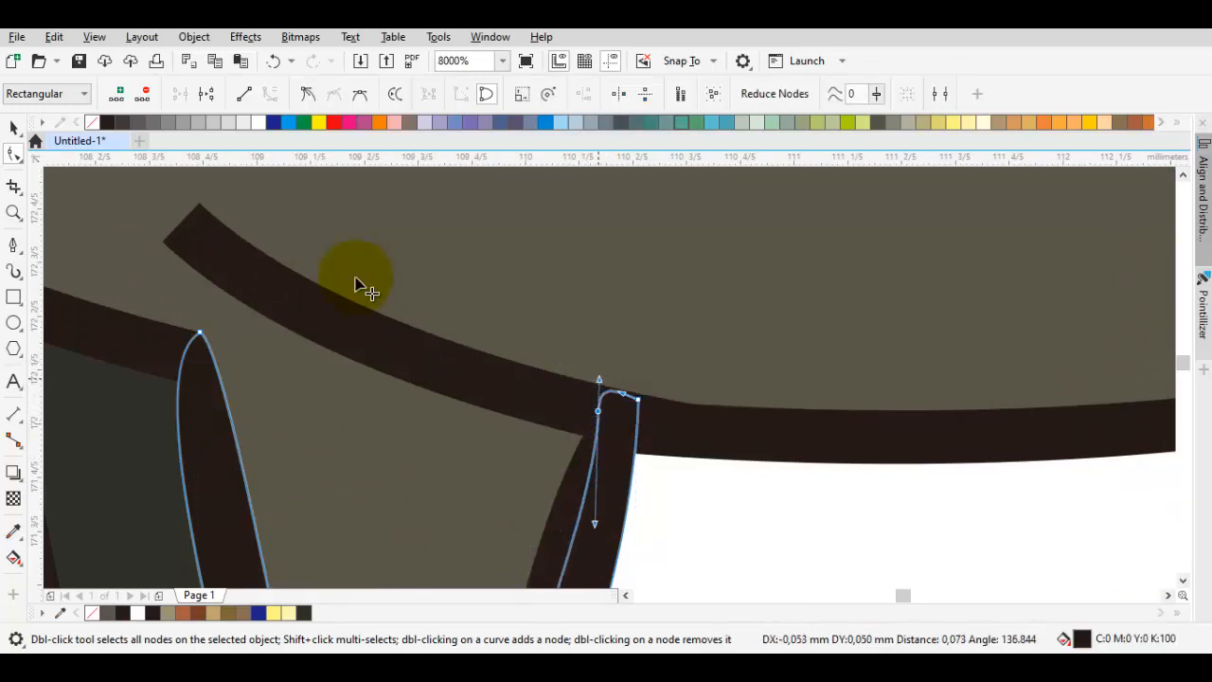
pyautogui.press('space')
pyautogui.scroll(-2, 357, 284)
pyautogui.press('Escape')
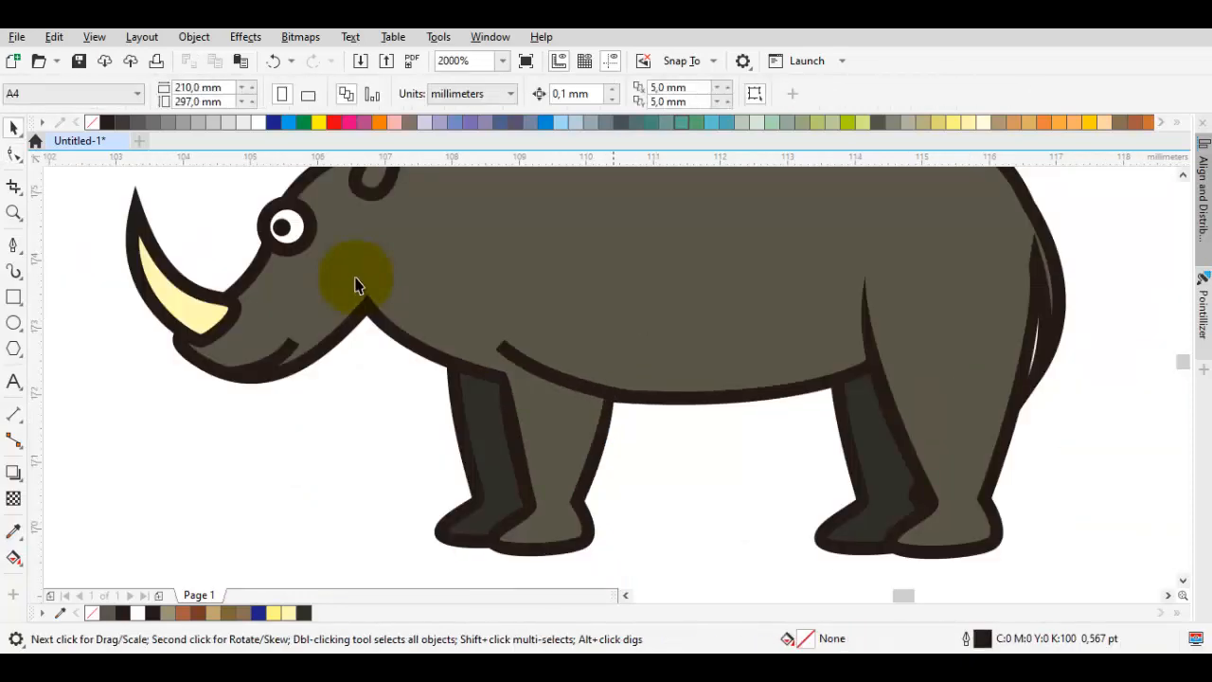
# Deepen the bow of the line across the near foreleg's top by adjusting its front curve handle
pyautogui.press('space')
pyautogui.press('Home')
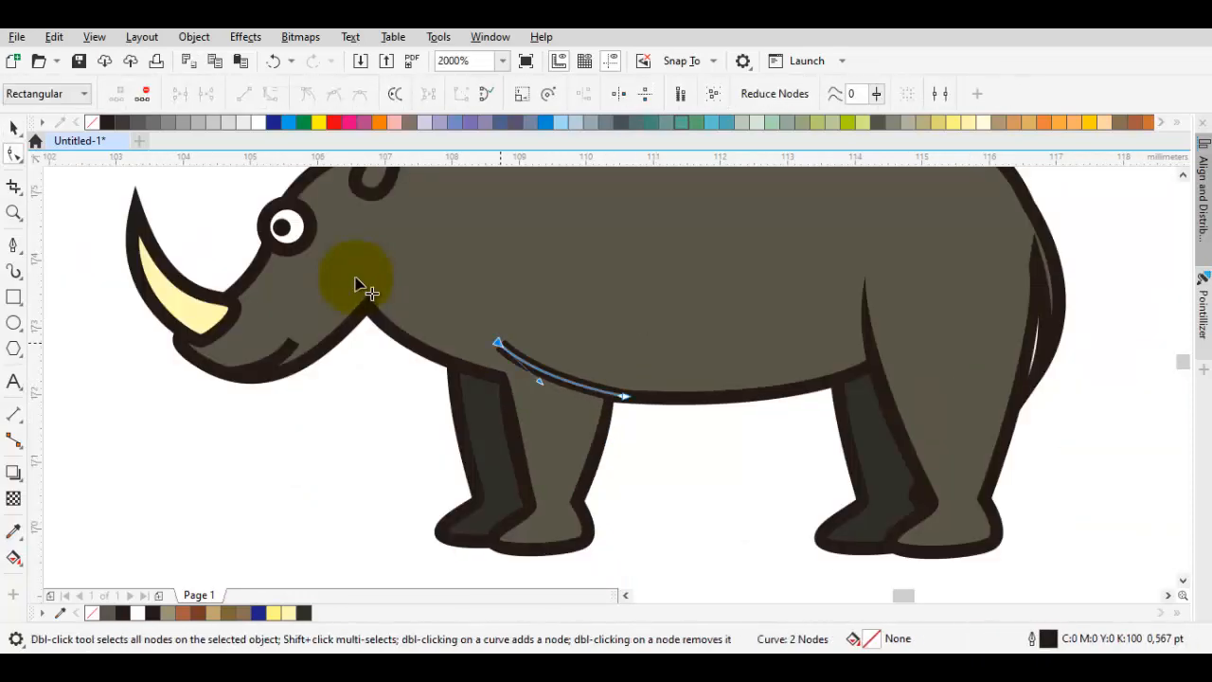
pyautogui.moveTo(539, 381); pyautogui.dragTo(547, 387)
pyautogui.scroll(2, 357, 284)
pyautogui.press('space')
pyautogui.press('Escape')
# Lower the rear top corner of the near foreleg's outline and smooth its rear edge where it meets the belly
pyautogui.click(357, 284)
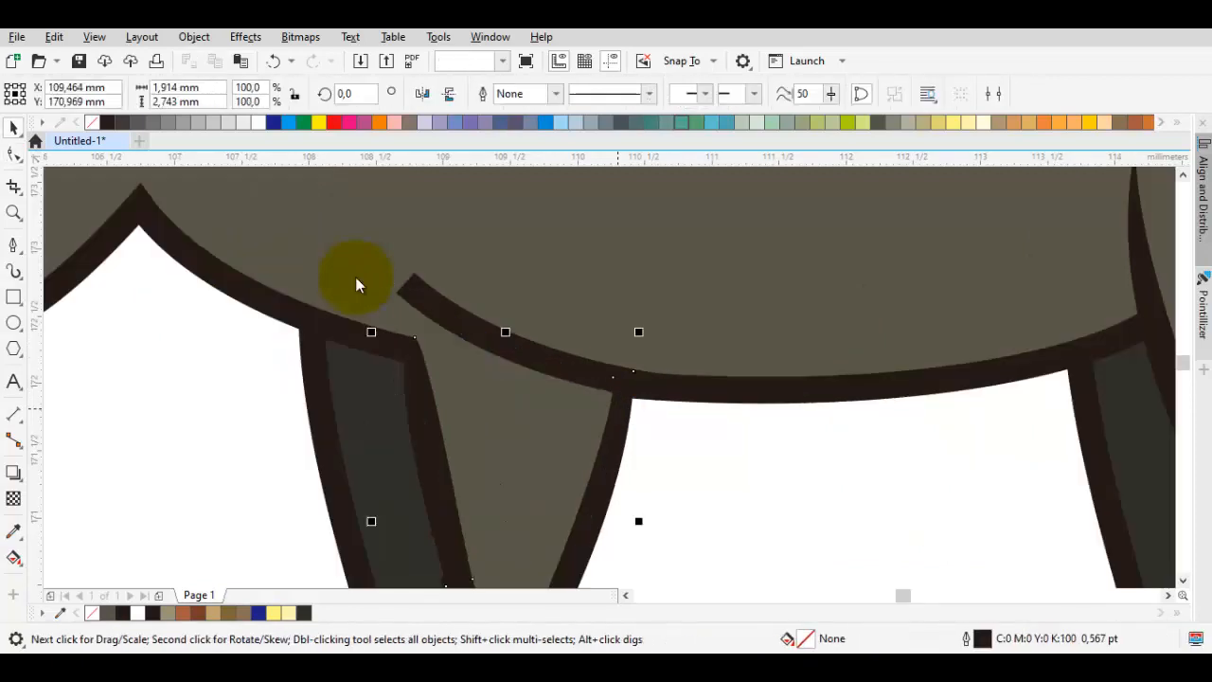
pyautogui.press('space')
pyautogui.scroll(2, 357, 284)
pyautogui.moveTo(649, 354); pyautogui.dragTo(648, 377)
pyautogui.moveTo(357, 285); pyautogui.dragTo(341, 152)
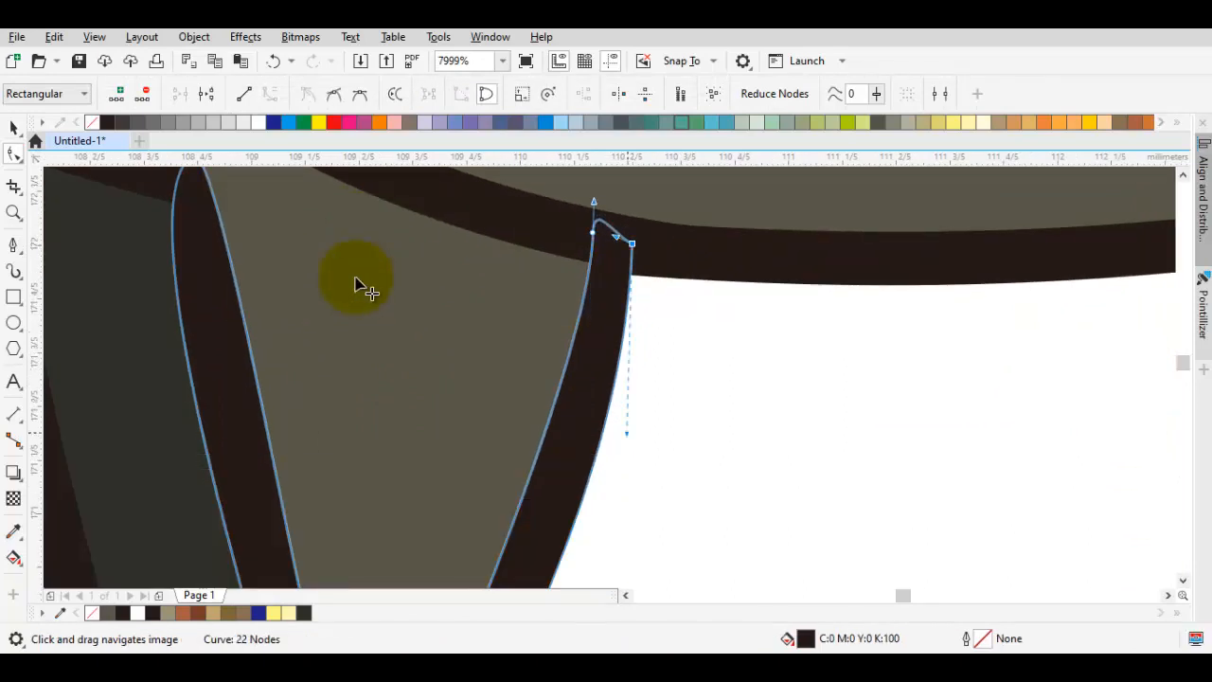
pyautogui.moveTo(627, 434); pyautogui.dragTo(617, 431)
pyautogui.press('space')
pyautogui.scroll(-2, 621, 429)
pyautogui.click(718, 419)
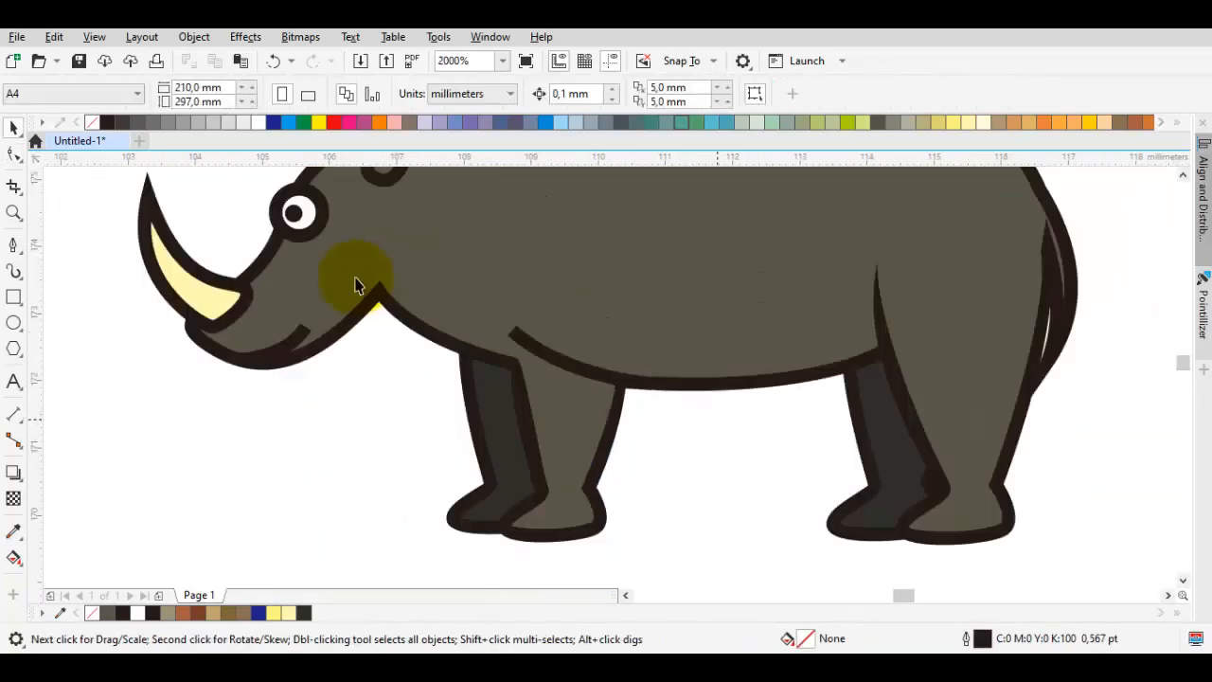
# Draw a curved Pen line from behind the ear down the neck to the lower jaw's outline
pyautogui.scroll(-1, 356, 285)
pyautogui.moveTo(360, 284); pyautogui.dragTo(497, 284)
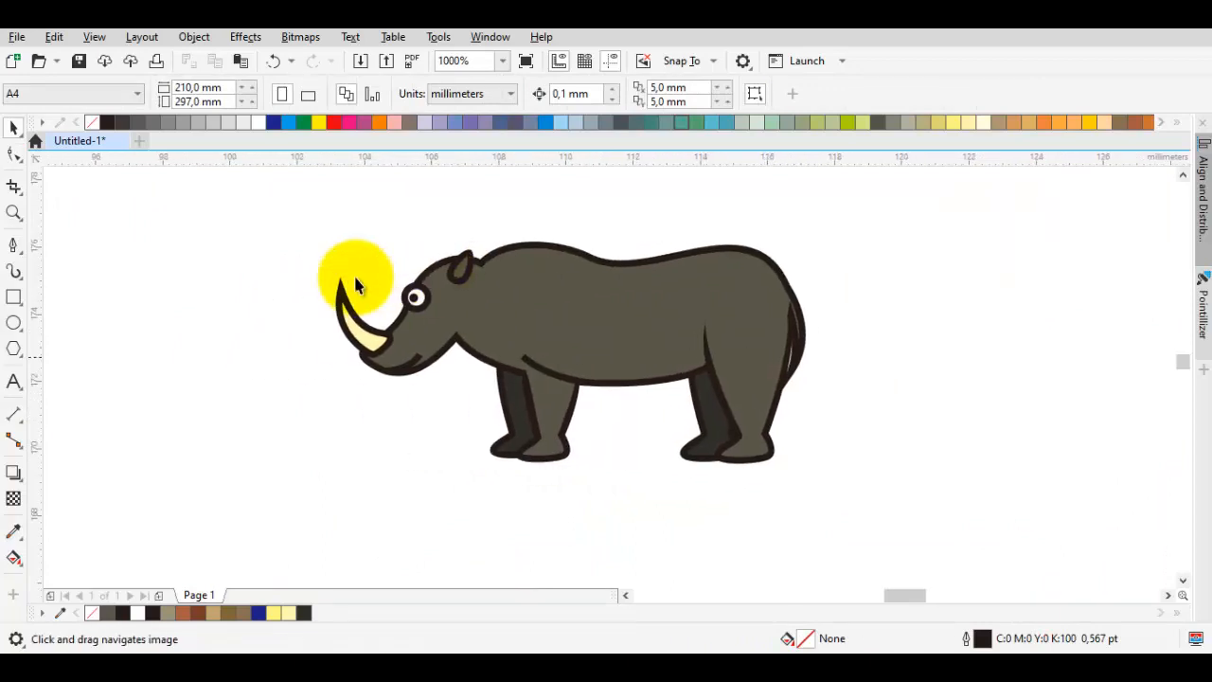
pyautogui.scroll(2, 357, 284)
pyautogui.press('F5')
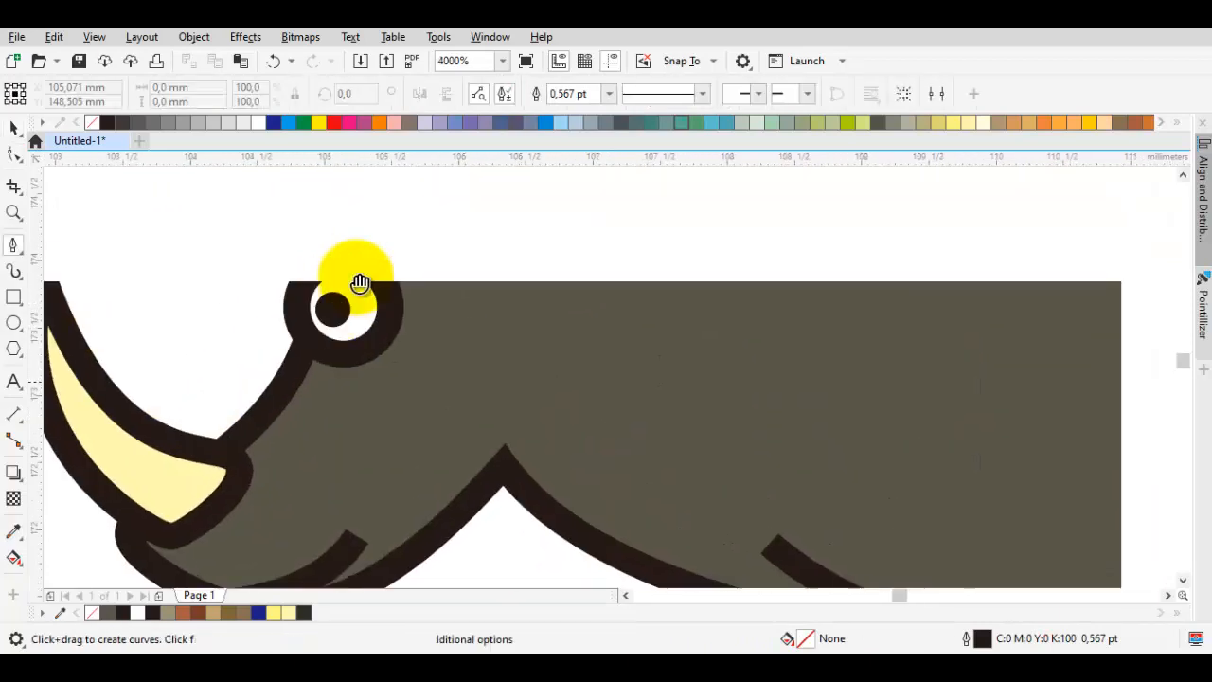
pyautogui.moveTo(560, 443); pyautogui.dragTo(541, 487)
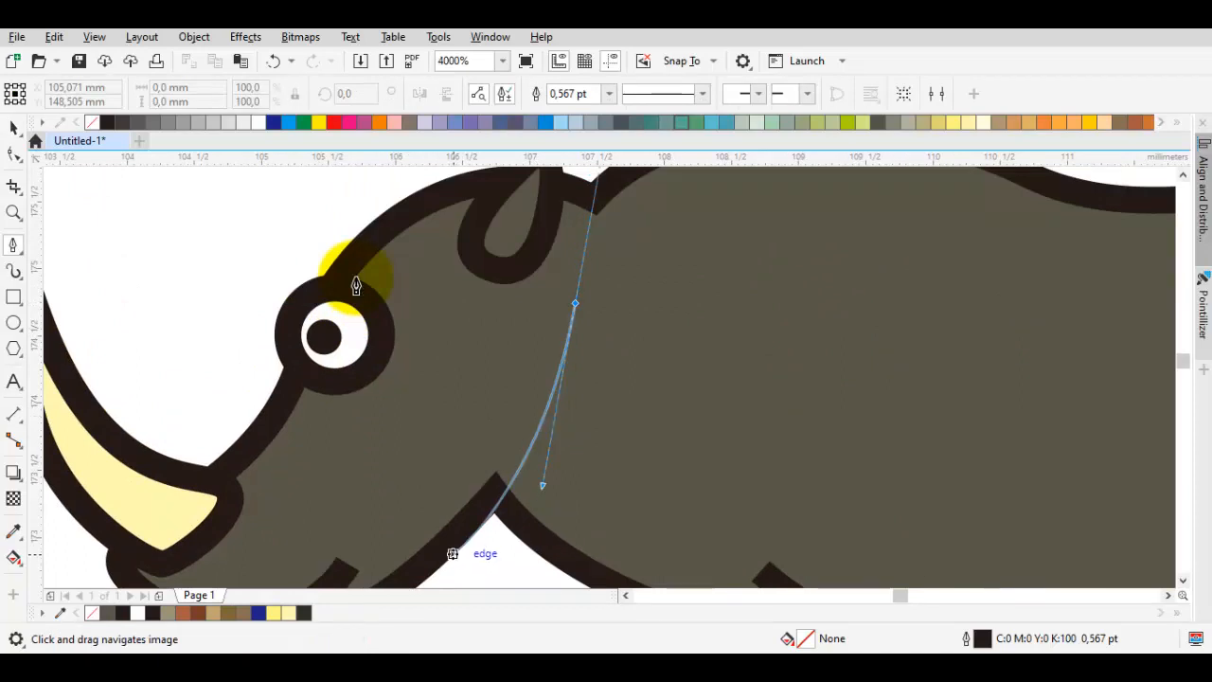
pyautogui.doubleClick(429, 561)
pyautogui.scroll(-1, 478, 507)
pyautogui.scroll(-4, 356, 279)
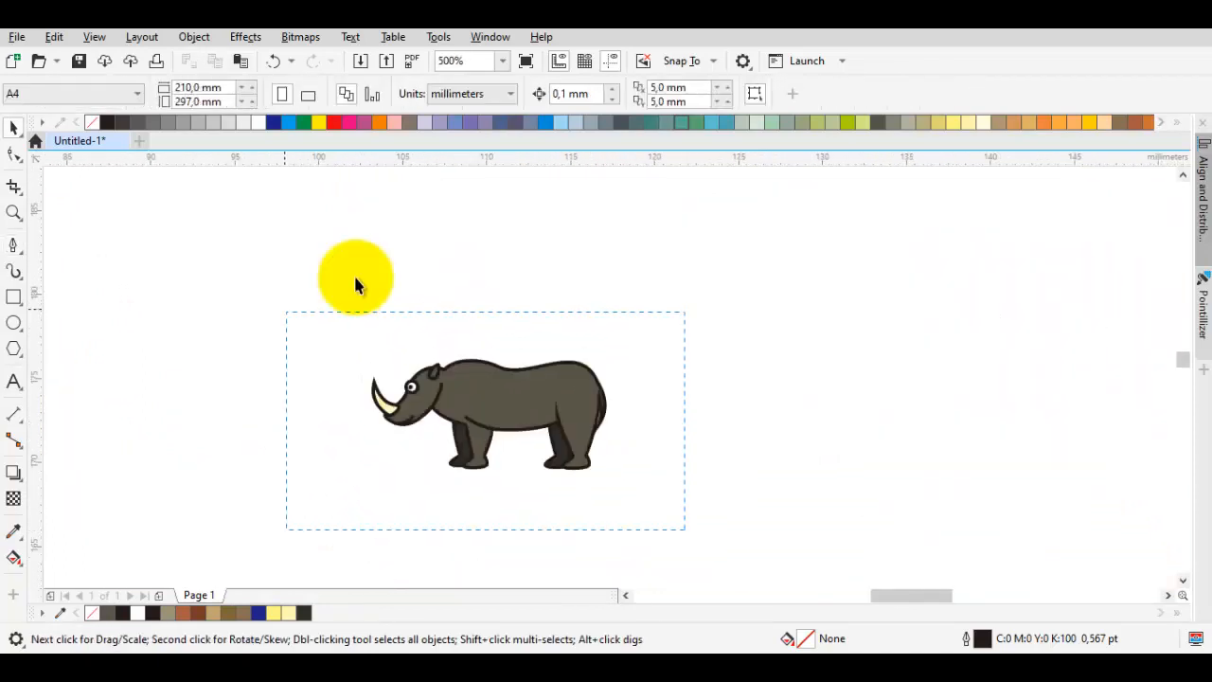
# Try to convert the whole rhinoceros's outlines to objects, undo the conversion, and check the drawing's nodes
pyautogui.moveTo(685, 530); pyautogui.dragTo(286, 311)
pyautogui.hotkey('ctrl', 'shift', 'q')
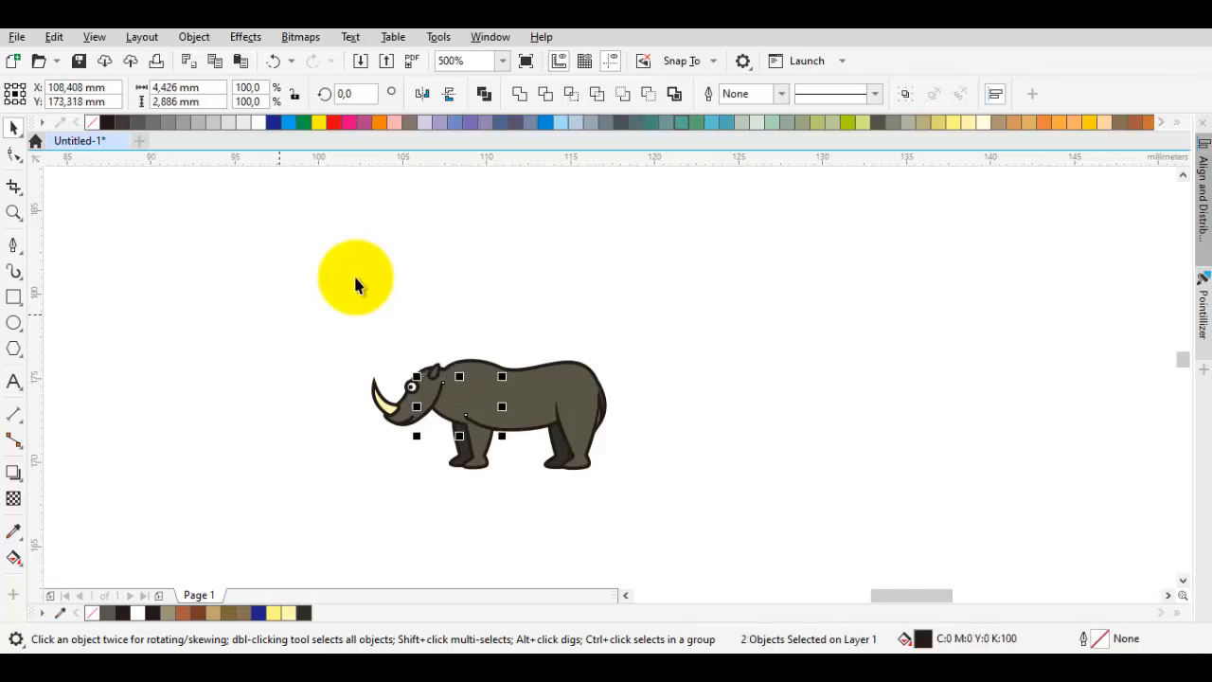
pyautogui.hotkey('ctrl', 'z')
pyautogui.press('F10')
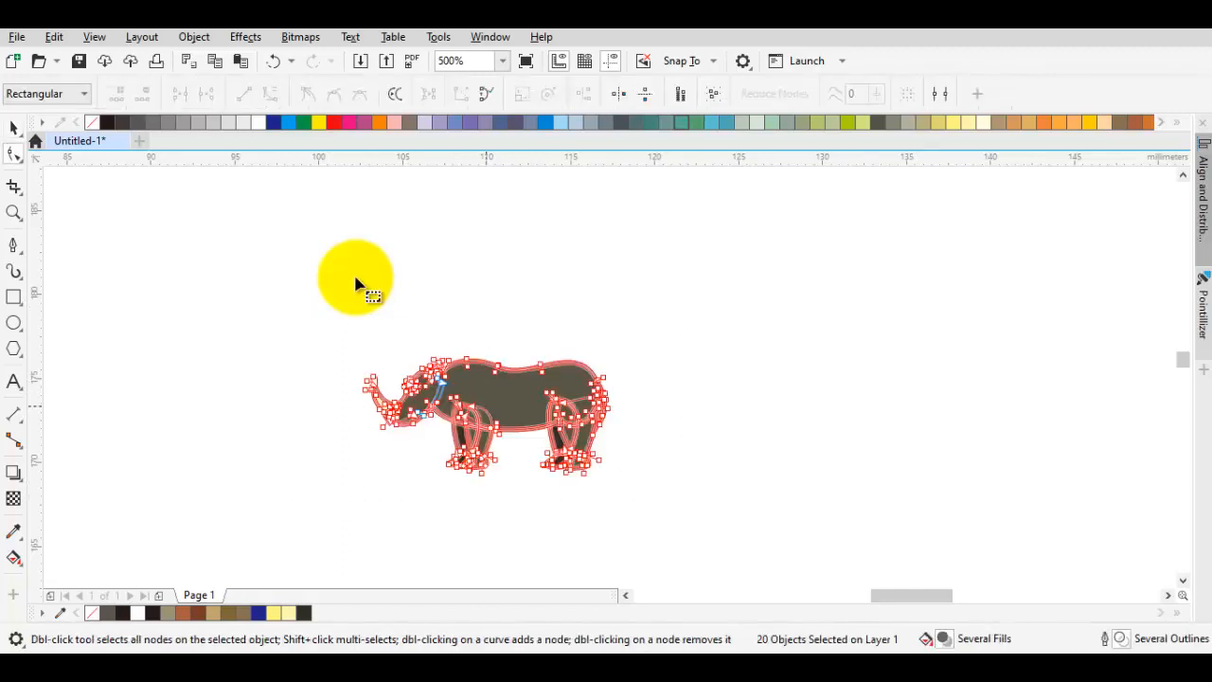
pyautogui.scroll(1, 357, 278)
pyautogui.press('space')
pyautogui.press('Escape')
pyautogui.press('space')
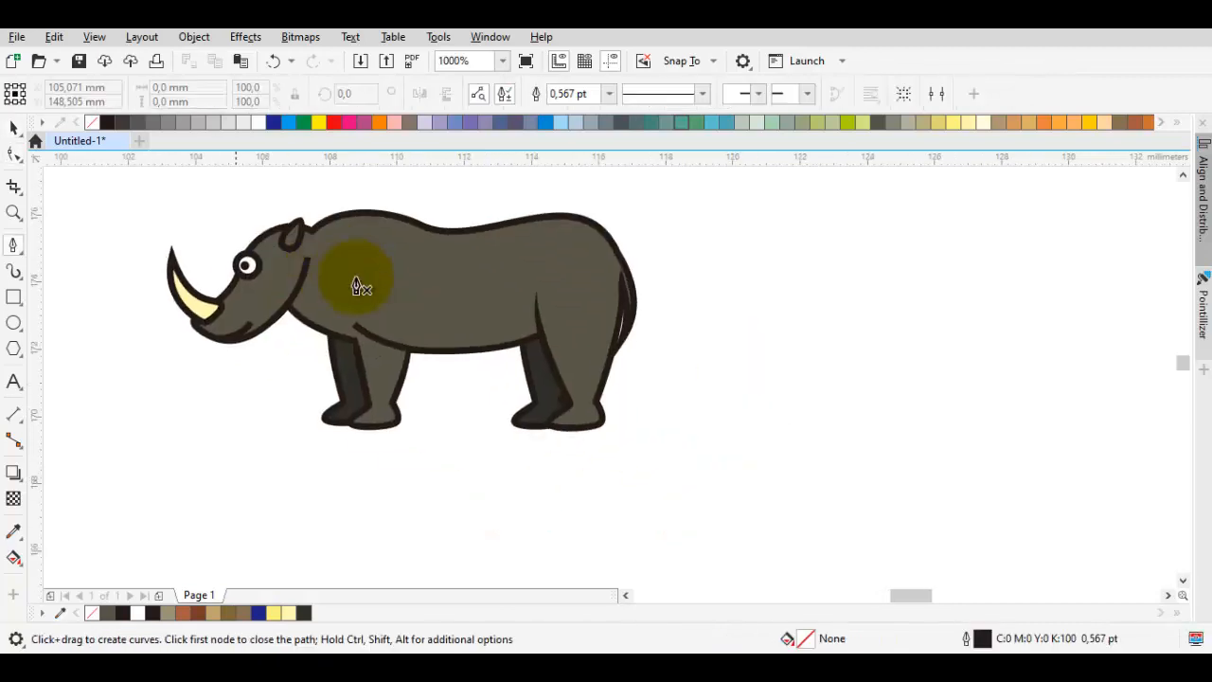
# Draw a flat ellipse about 13.3 mm wide and 0.45 mm tall under the feet, filled C0 M0 Y20 K80 without outline
pyautogui.press('space')
pyautogui.press('F7')
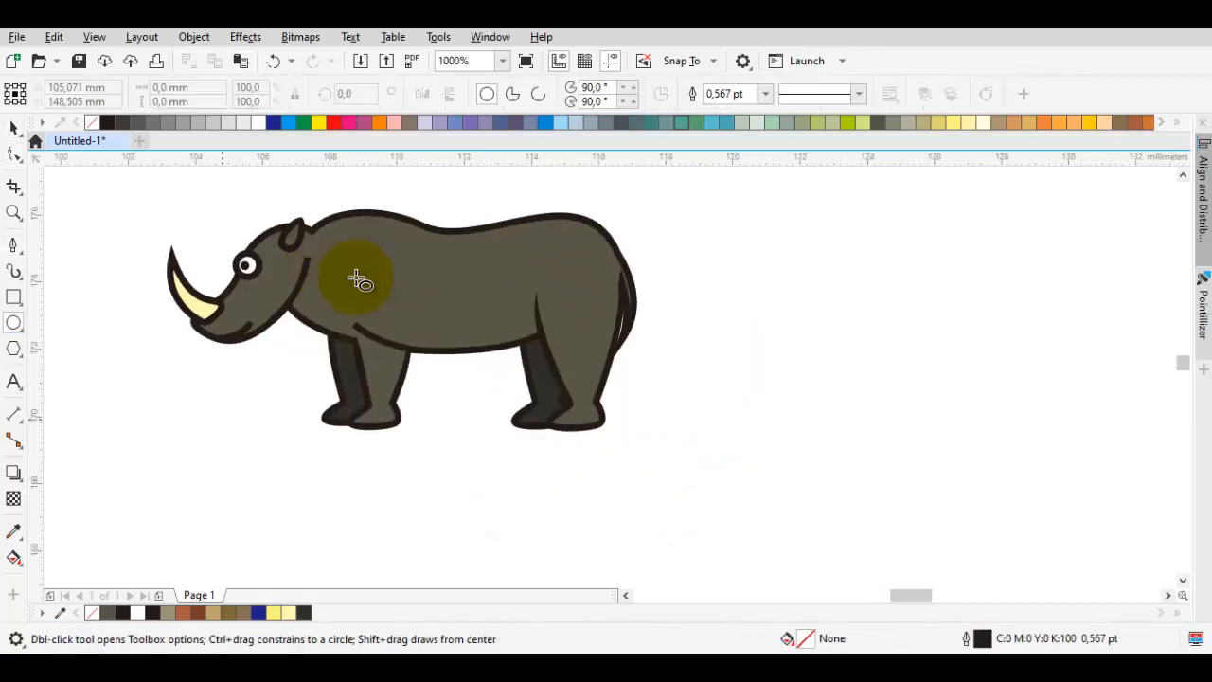
pyautogui.moveTo(201, 420); pyautogui.dragTo(649, 435)
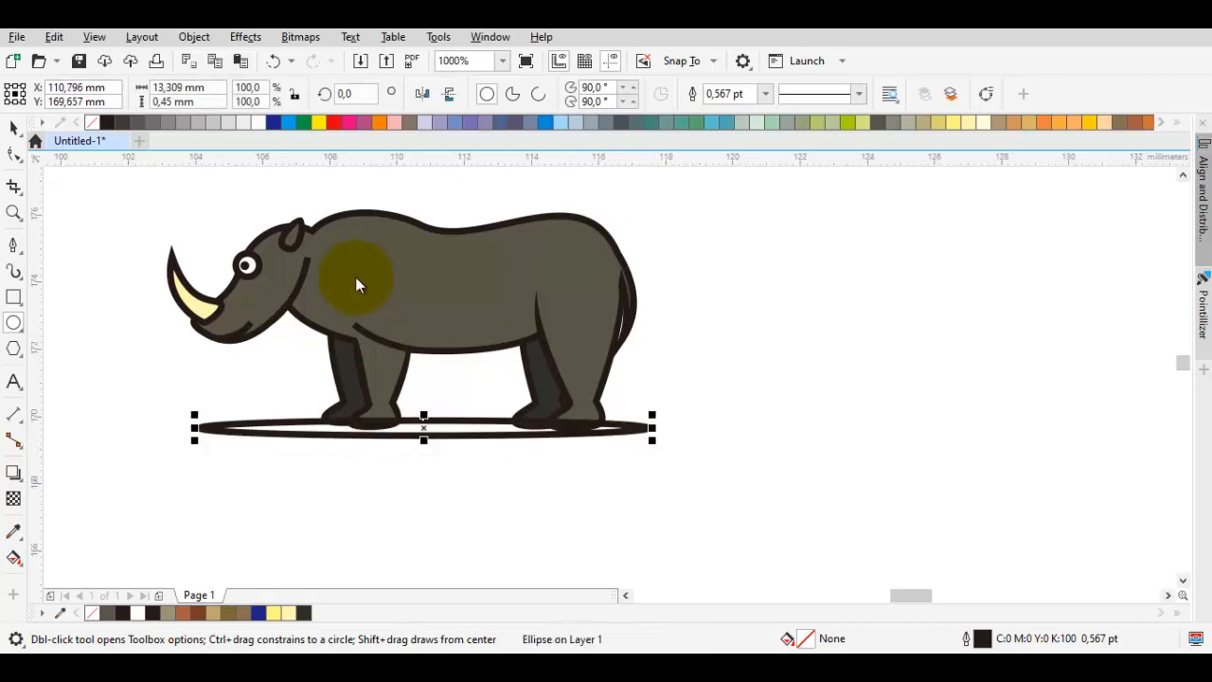
pyautogui.rightClick(92, 123)
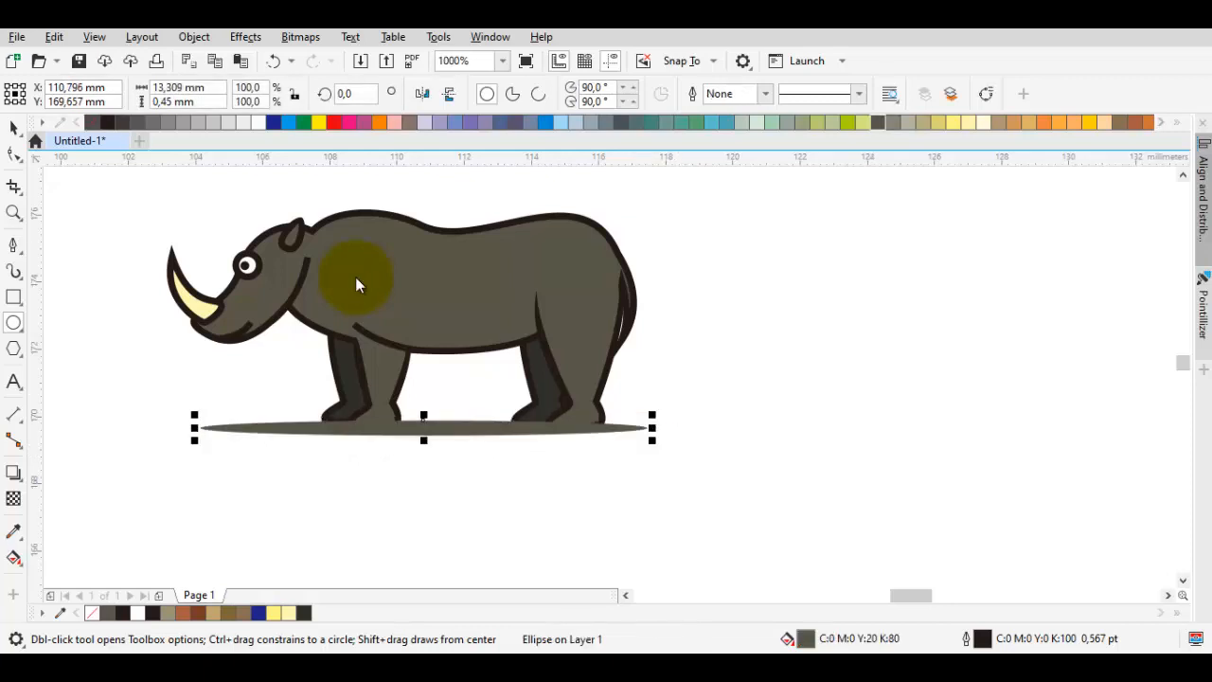
# Send the ground shadow ellipse behind the rhinoceros's feet
pyautogui.rightClick(465, 427)
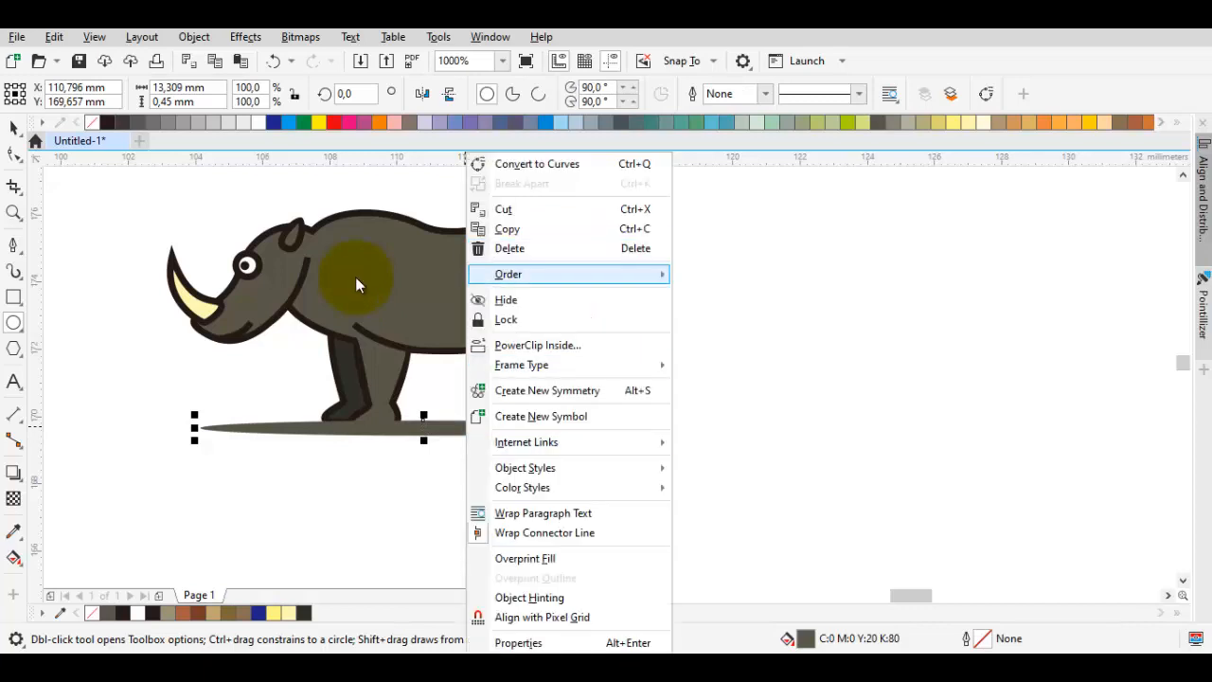
pyautogui.moveTo(549, 275)
pyautogui.click(738, 342)
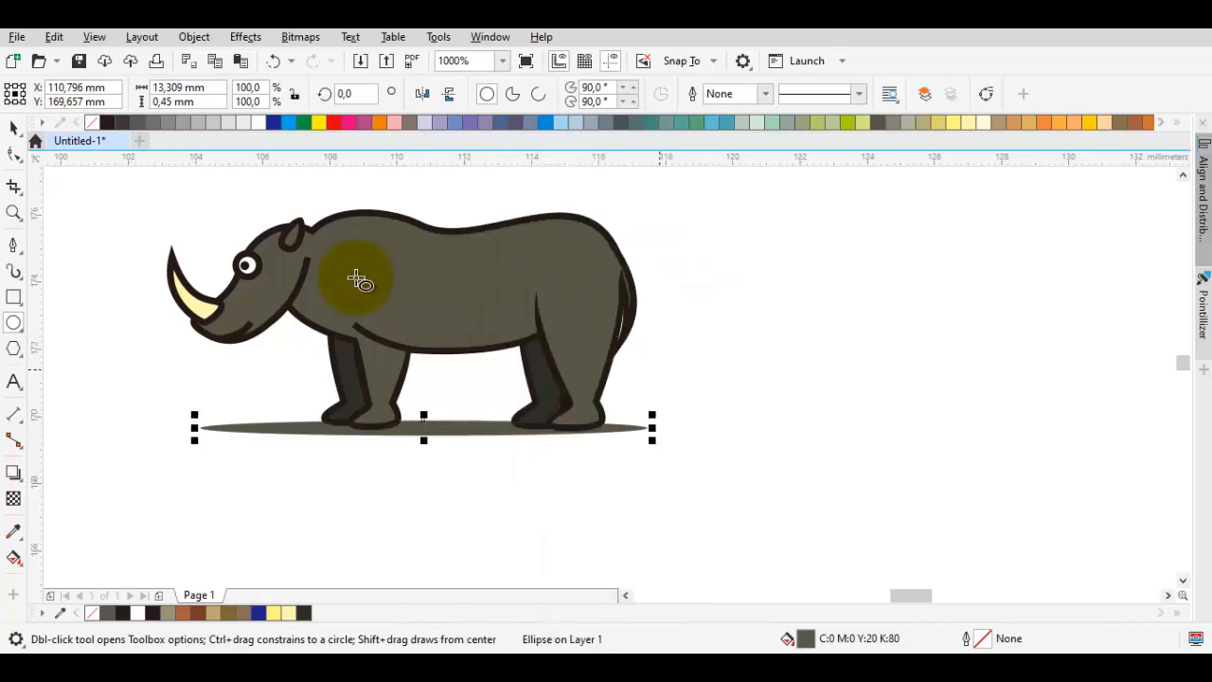
# Stretch the ground shadow ellipse upward to a height of about 0.87 mm
pyautogui.scroll(1, 431, 448)
pyautogui.press('space')
pyautogui.click(438, 447)
pyautogui.moveTo(433, 412); pyautogui.dragTo(417, 370)
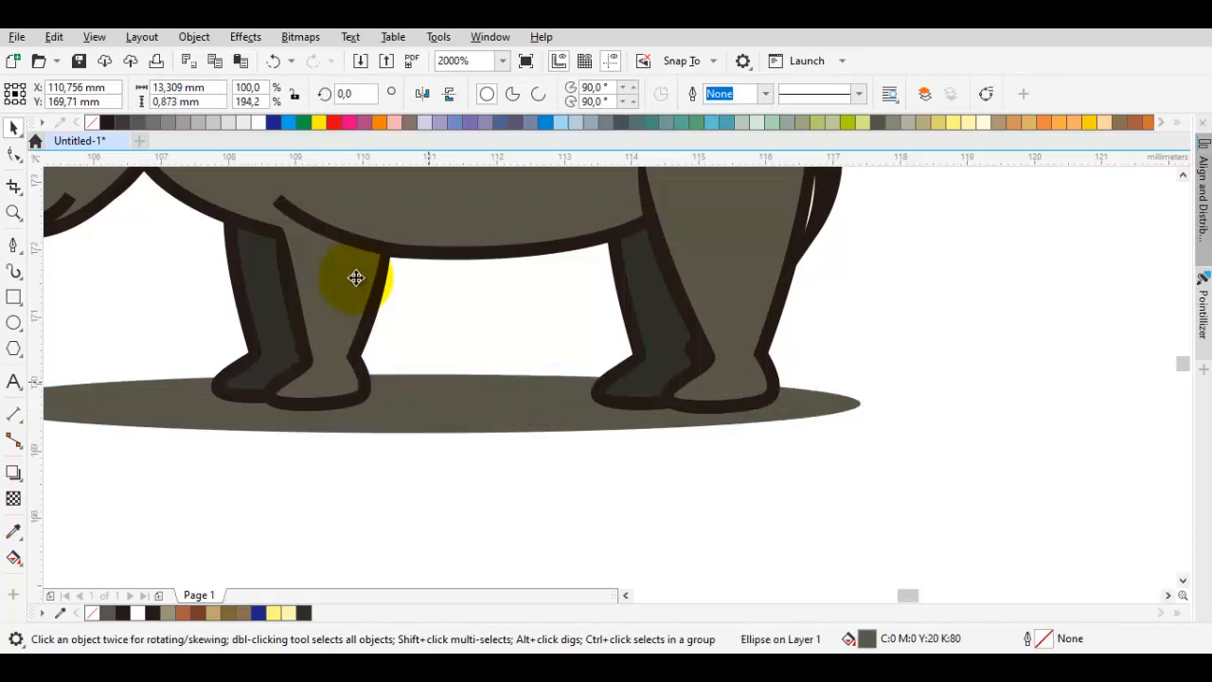
# Narrow the ground shadow ellipse to about 12.9 mm wide by pulling in its end under the rhinoceros's head
pyautogui.scroll(-1, 430, 382)
pyautogui.click(669, 447)
pyautogui.moveTo(521, 398); pyautogui.dragTo(600, 430)
pyautogui.scroll(1, 505, 432)
pyautogui.click(339, 419)
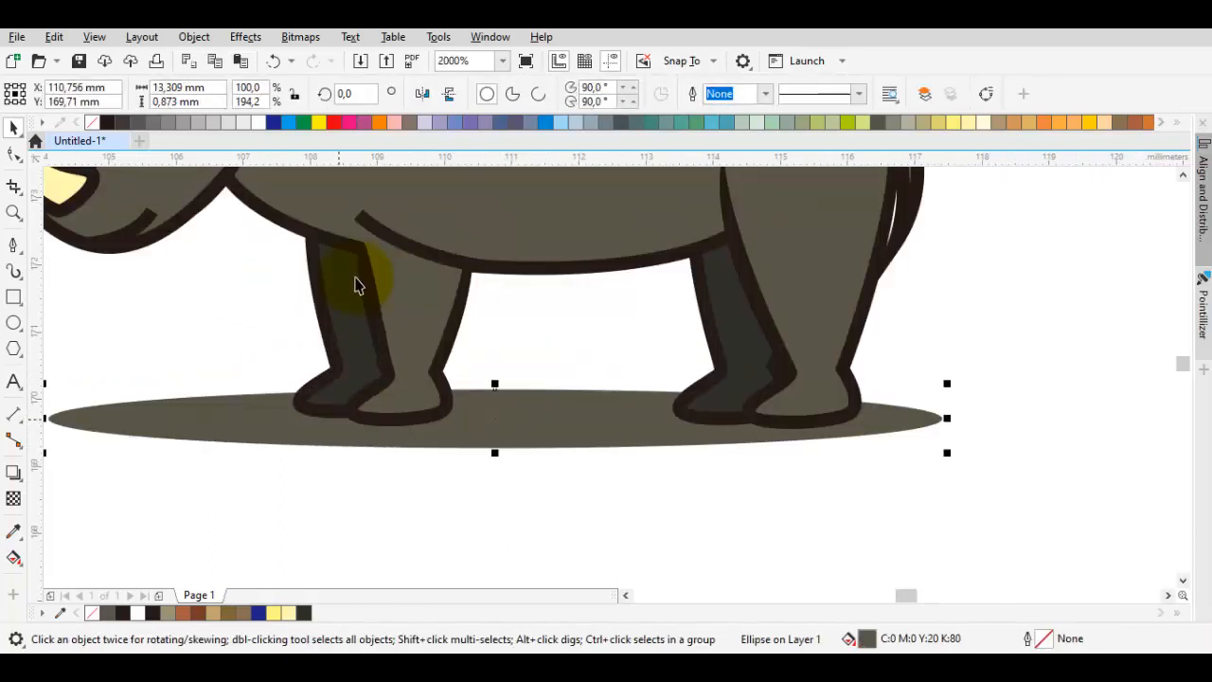
pyautogui.moveTo(281, 438); pyautogui.dragTo(492, 454)
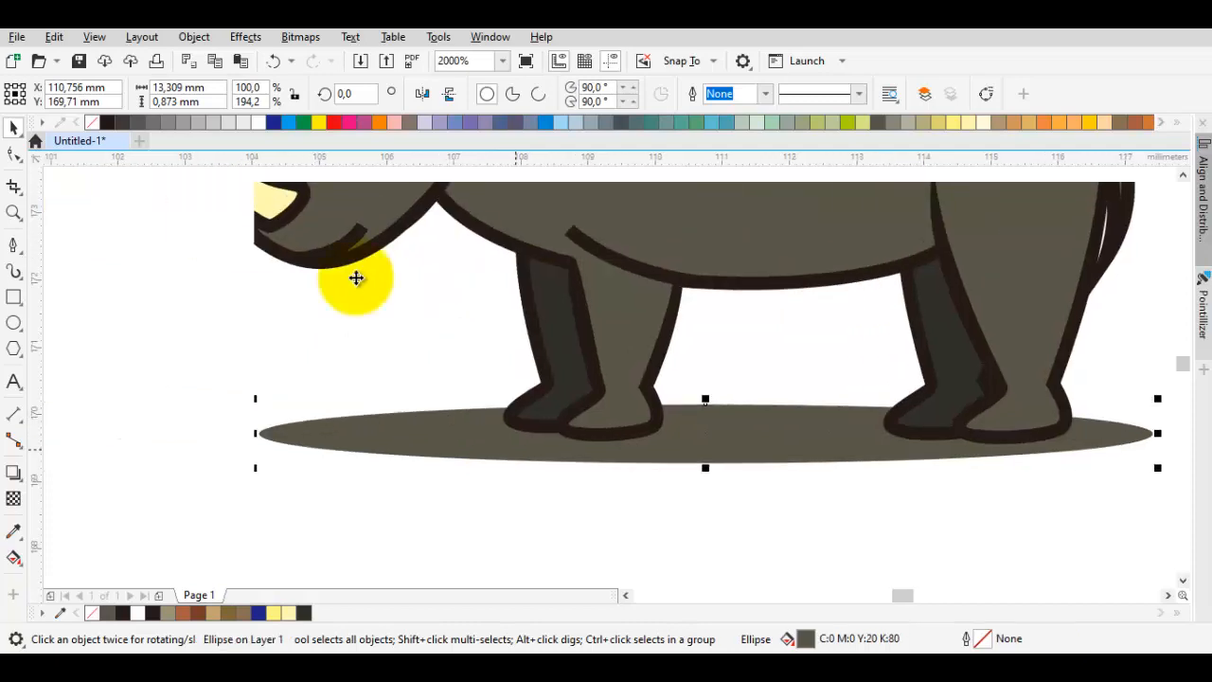
pyautogui.moveTo(254, 433); pyautogui.dragTo(281, 433)
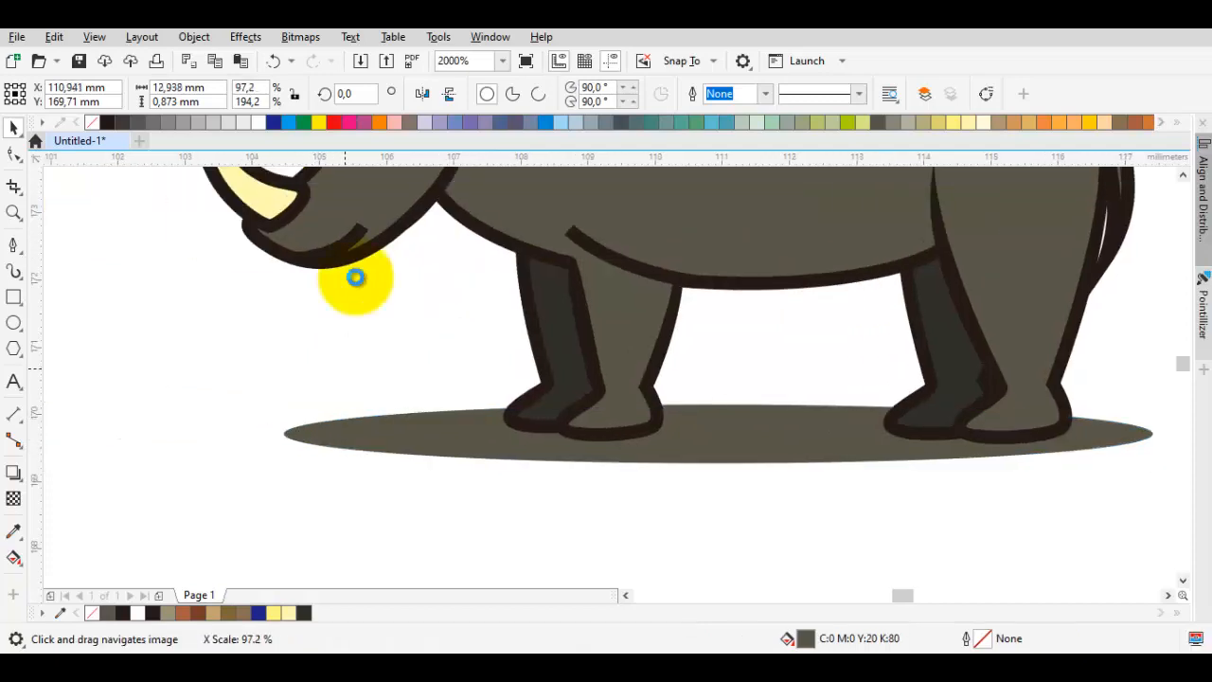
pyautogui.click(344, 372)
# Group all the rhinoceros parts together with the ground shadow, and check the finished drawing with nothing selected
pyautogui.scroll(-2, 512, 422)
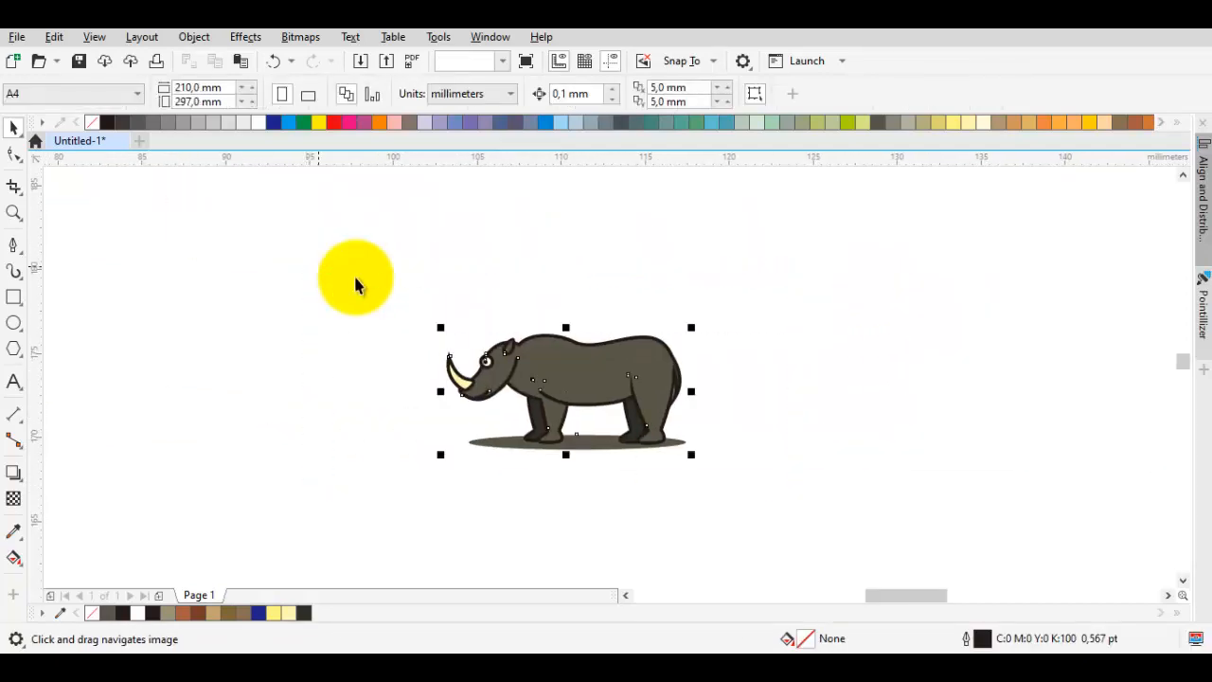
pyautogui.rightClick(577, 358)
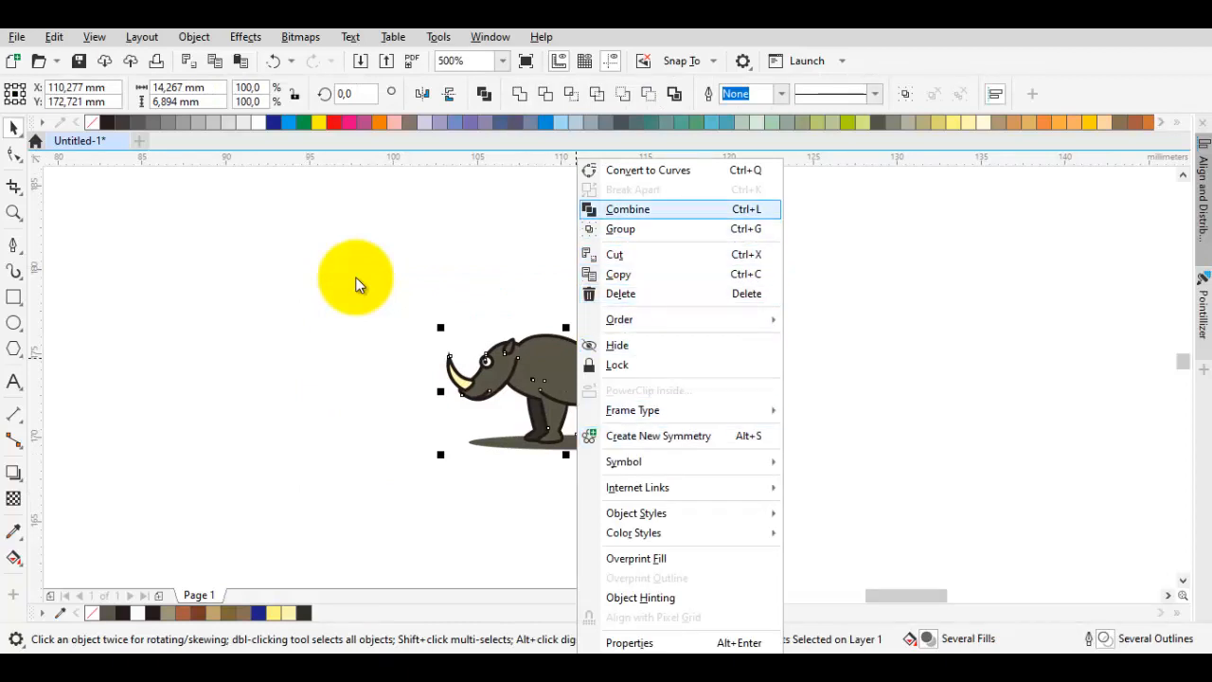
pyautogui.click(621, 229)
pyautogui.press('Escape')
pyautogui.scroll(1, 515, 364)
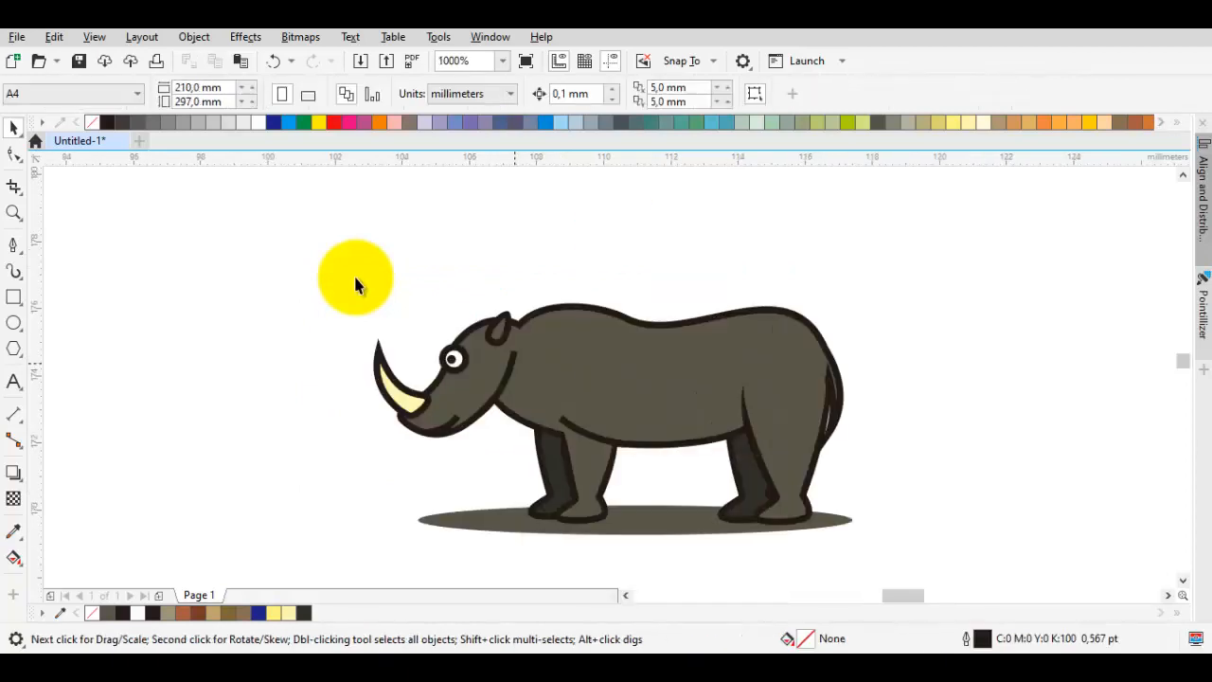
pyautogui.scroll(-1, 524, 364)
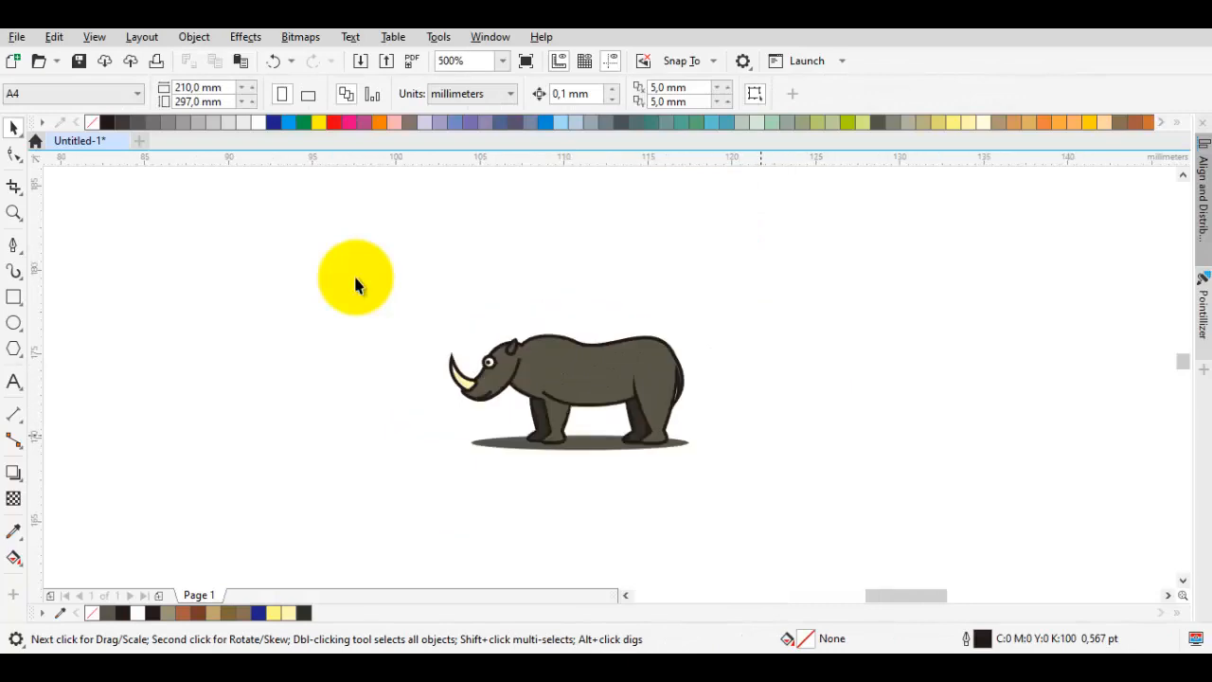